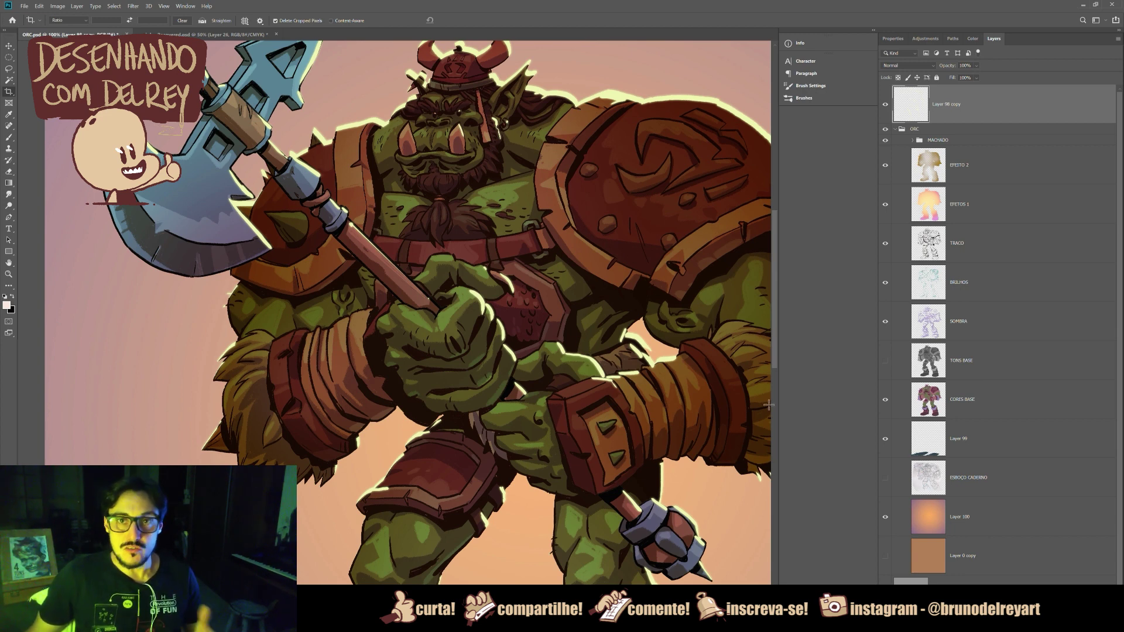
Step: Collapse the secondary panels to icons and look over the finished orc illustration full screen, from the helmet to the boots
drag(779, 408, 847, 418)
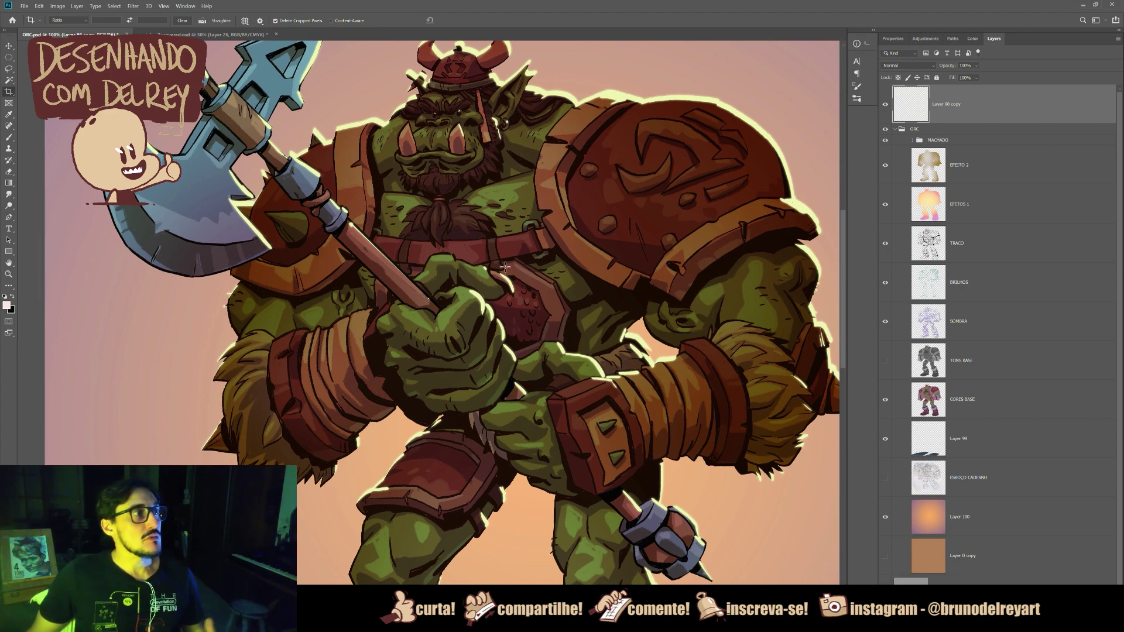
drag(449, 261, 445, 315)
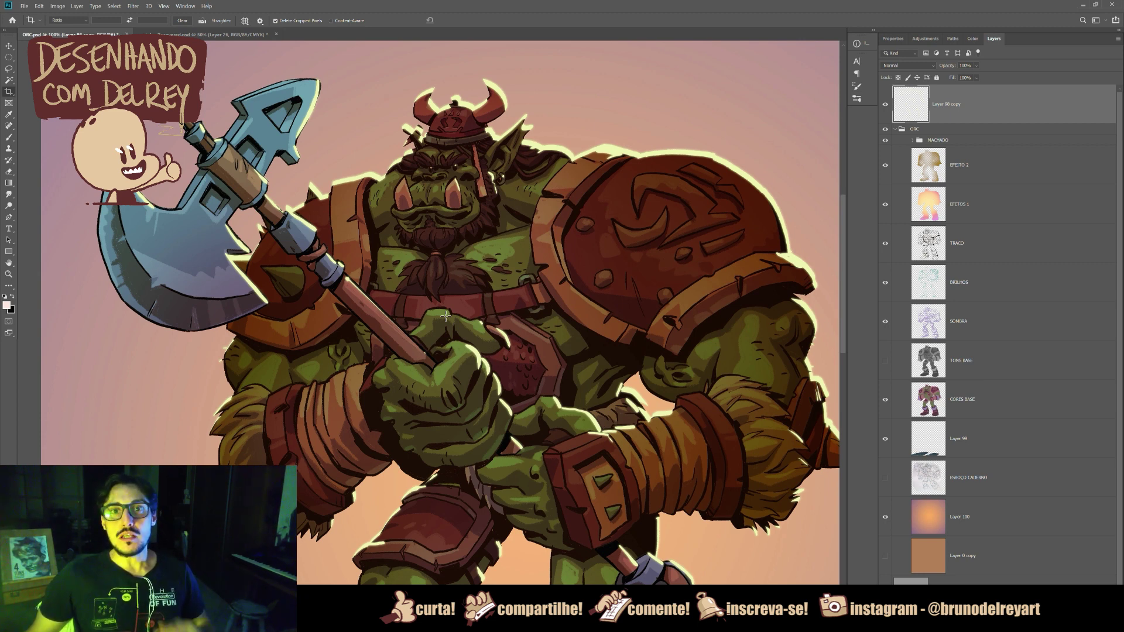
drag(577, 353, 536, 243)
drag(549, 347, 552, 316)
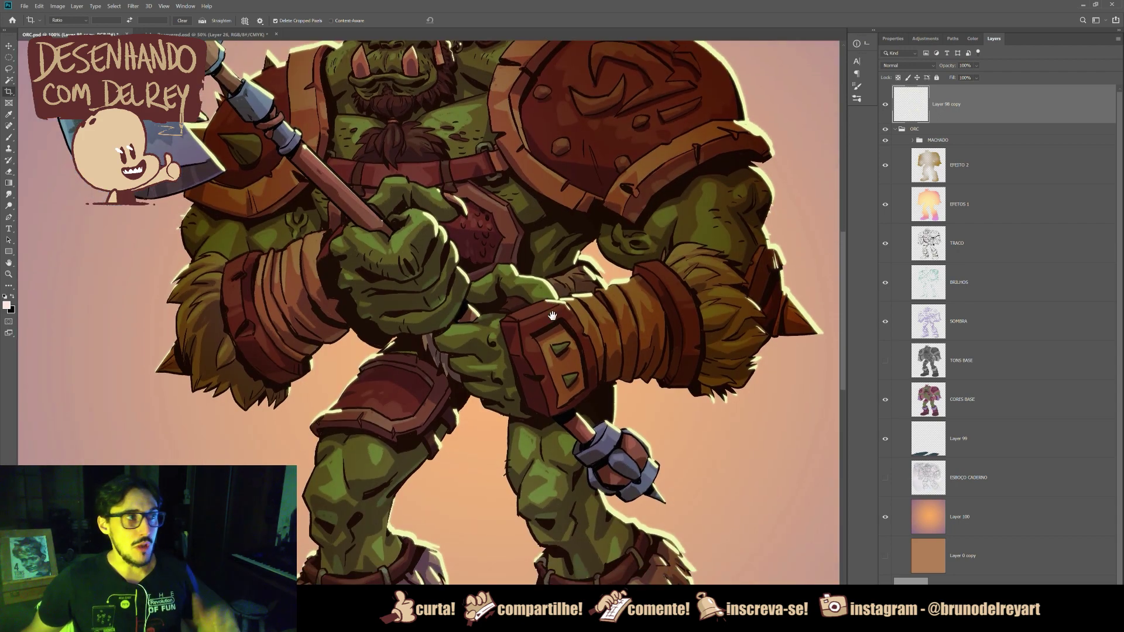
key(f)
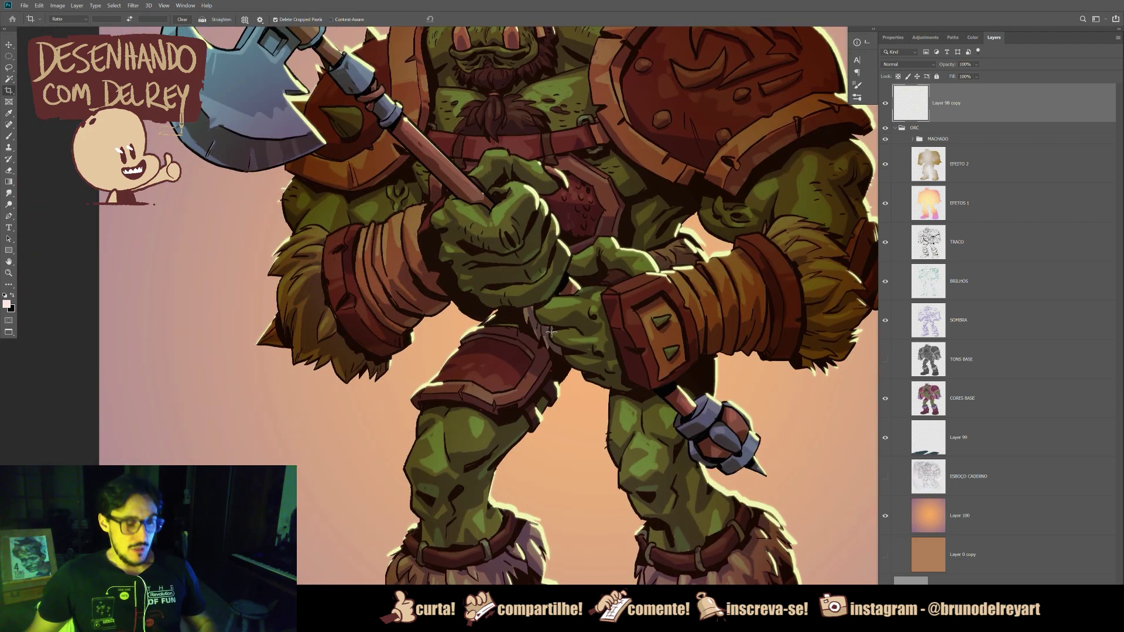
key(f)
key(ctrl+0)
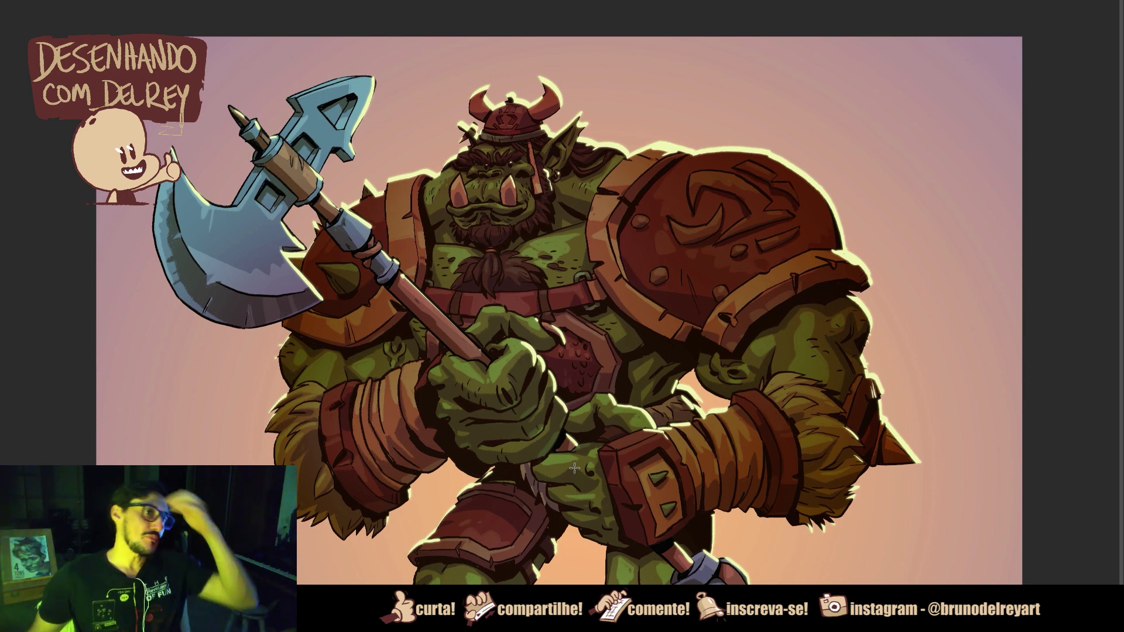
drag(653, 520, 681, 427)
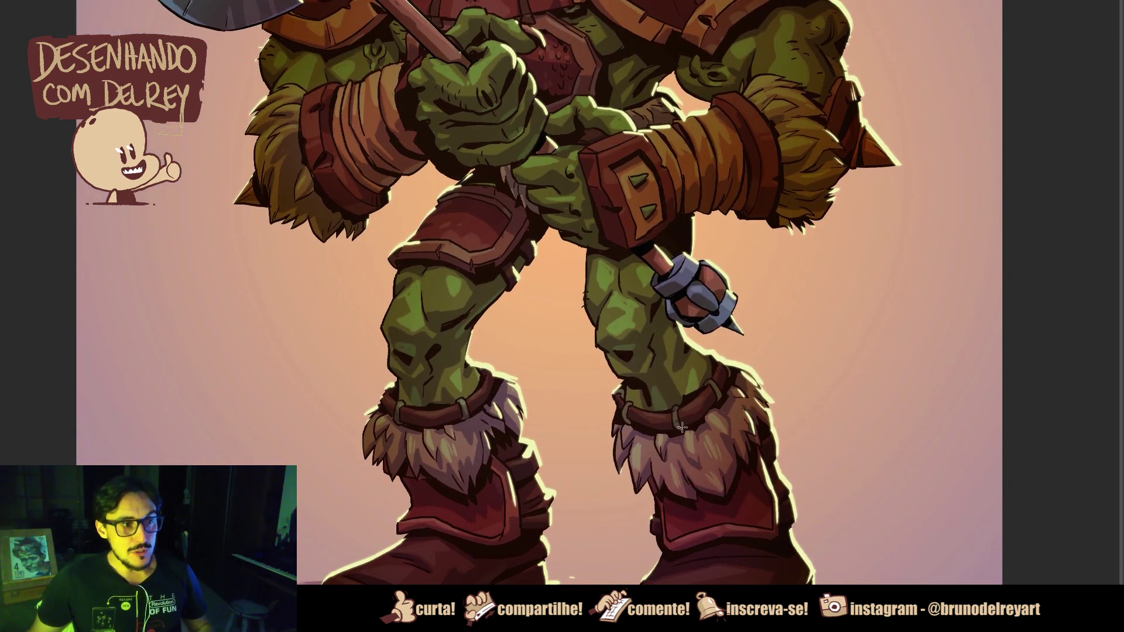
drag(681, 428, 611, 420)
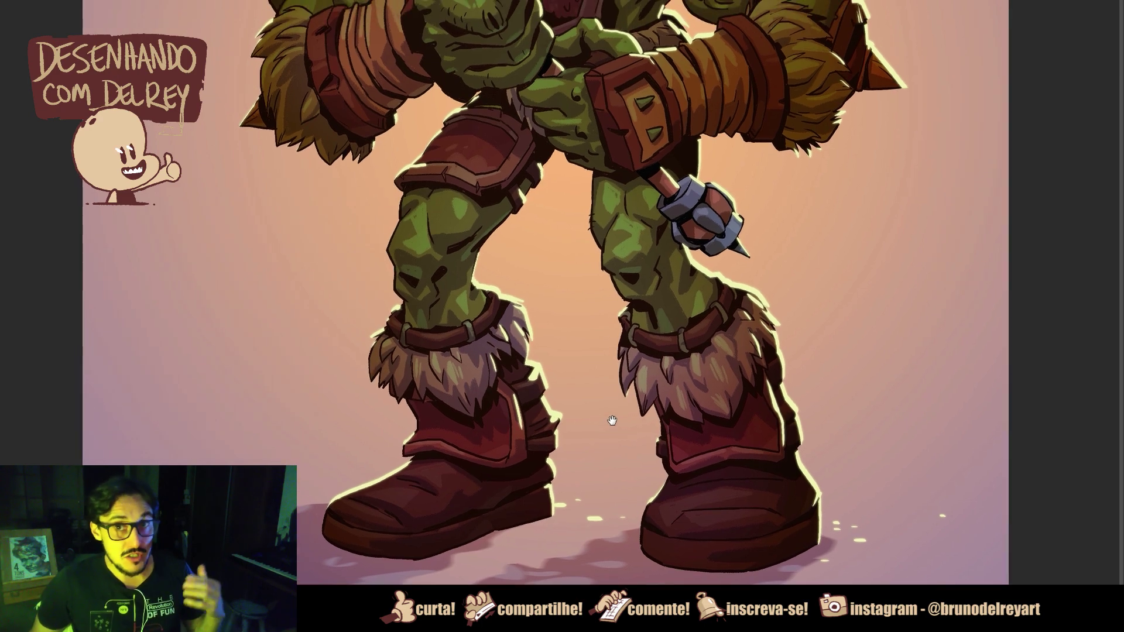
drag(603, 389, 601, 500)
drag(595, 433, 603, 552)
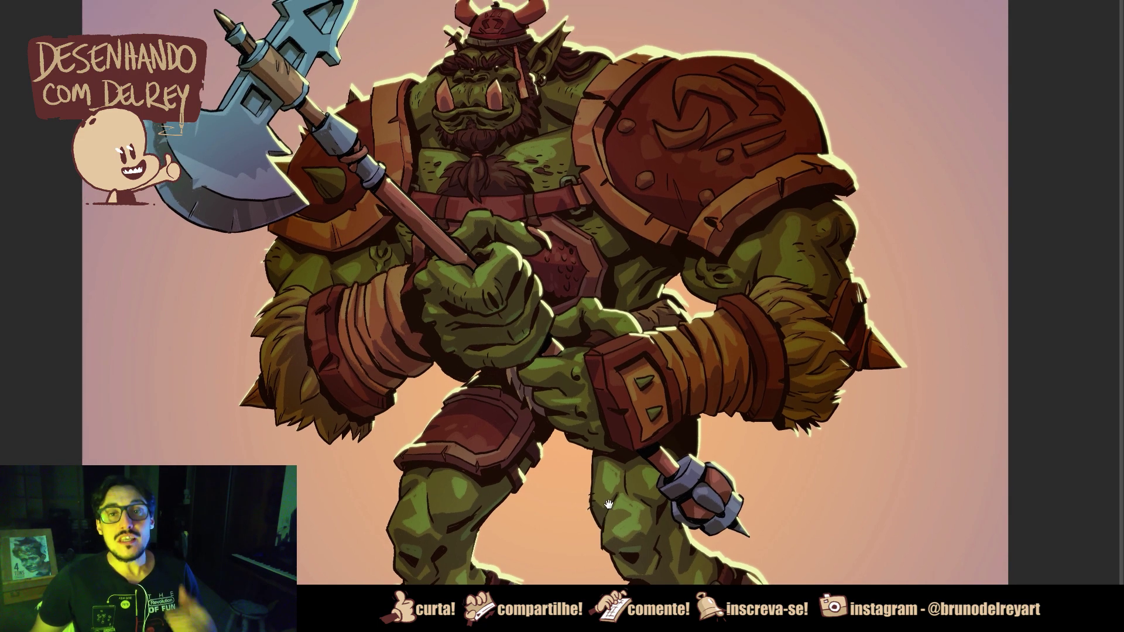
drag(609, 477, 609, 508)
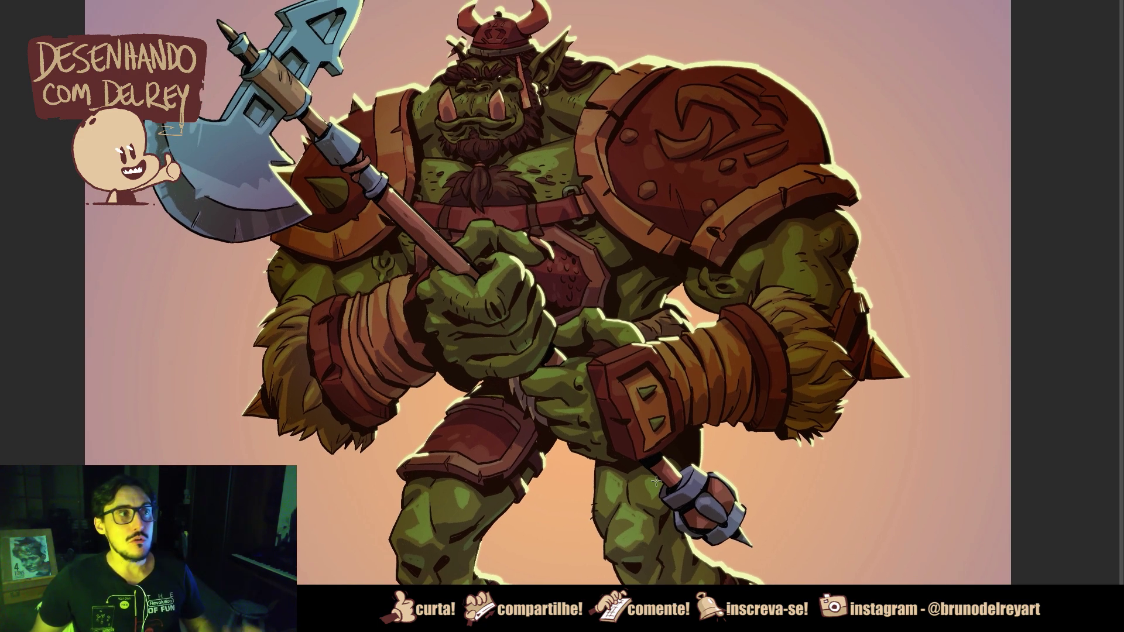
Step: Bring back the interface and examine the orc's face, gripping hands and axe up close
key(f)
scroll(660, 332, down, 4)
scroll(680, 410, up, 3)
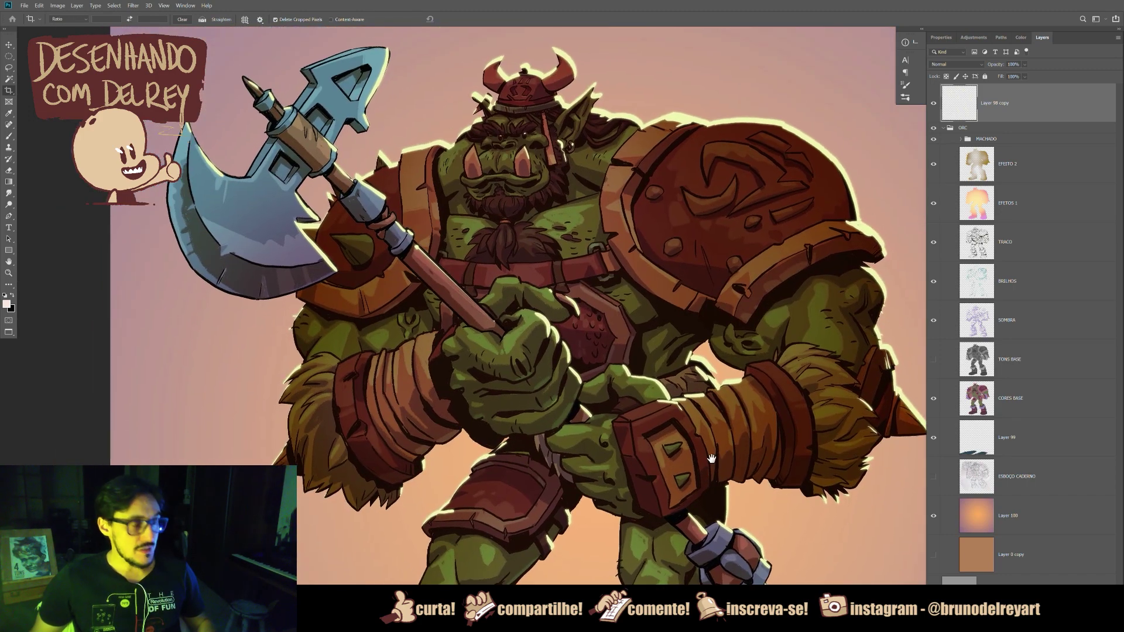
scroll(680, 410, up, 4)
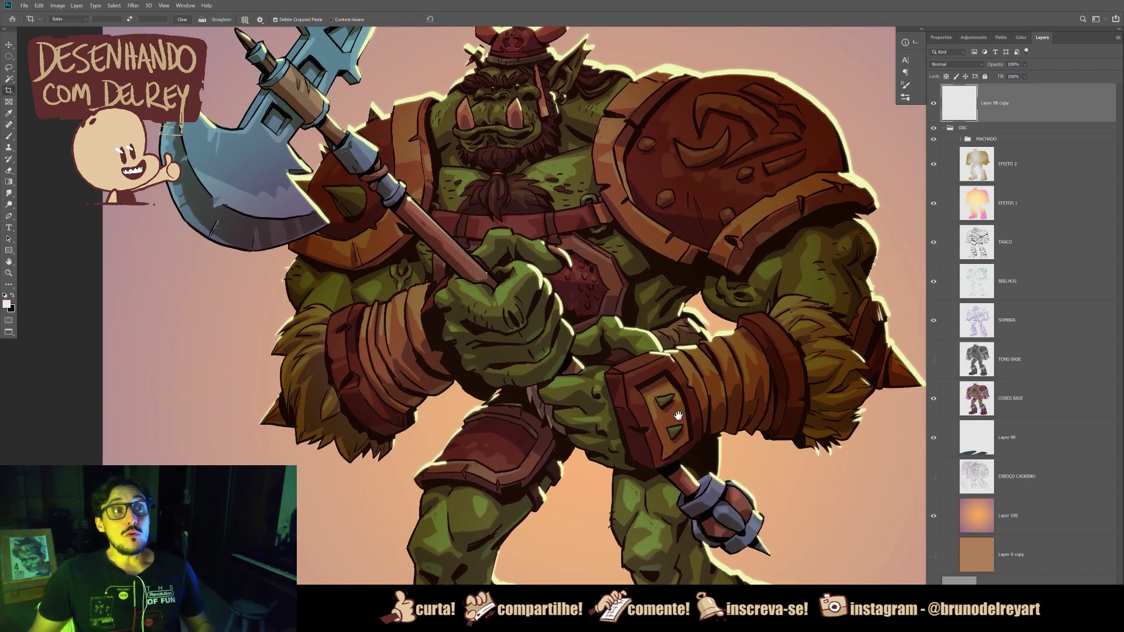
scroll(642, 364, down, 2)
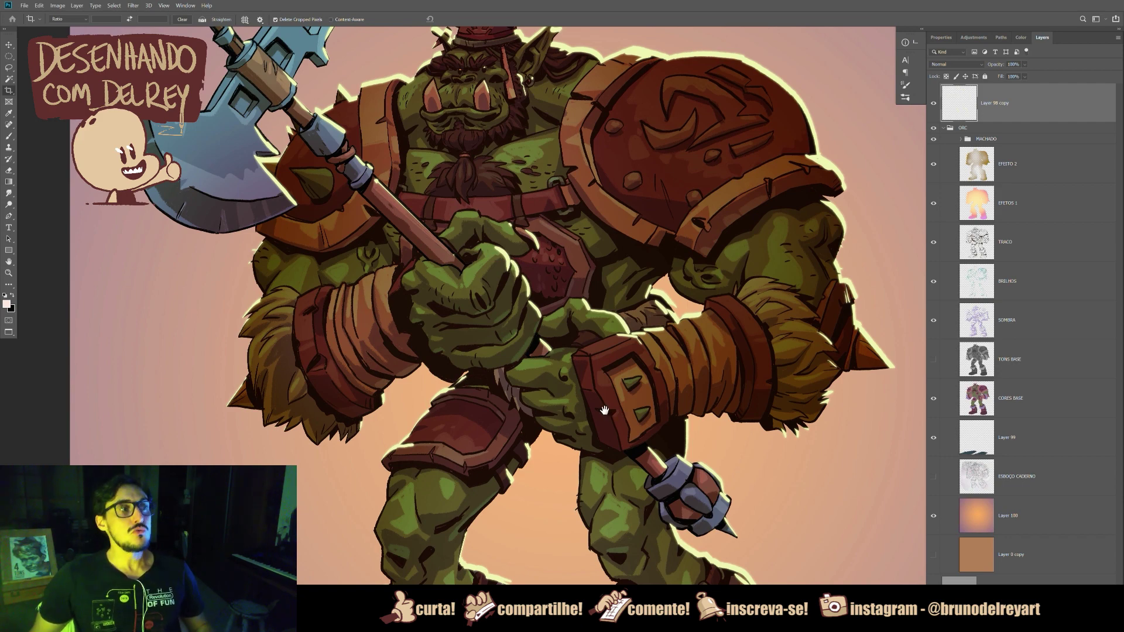
scroll(599, 411, up, 3)
drag(416, 175, 544, 402)
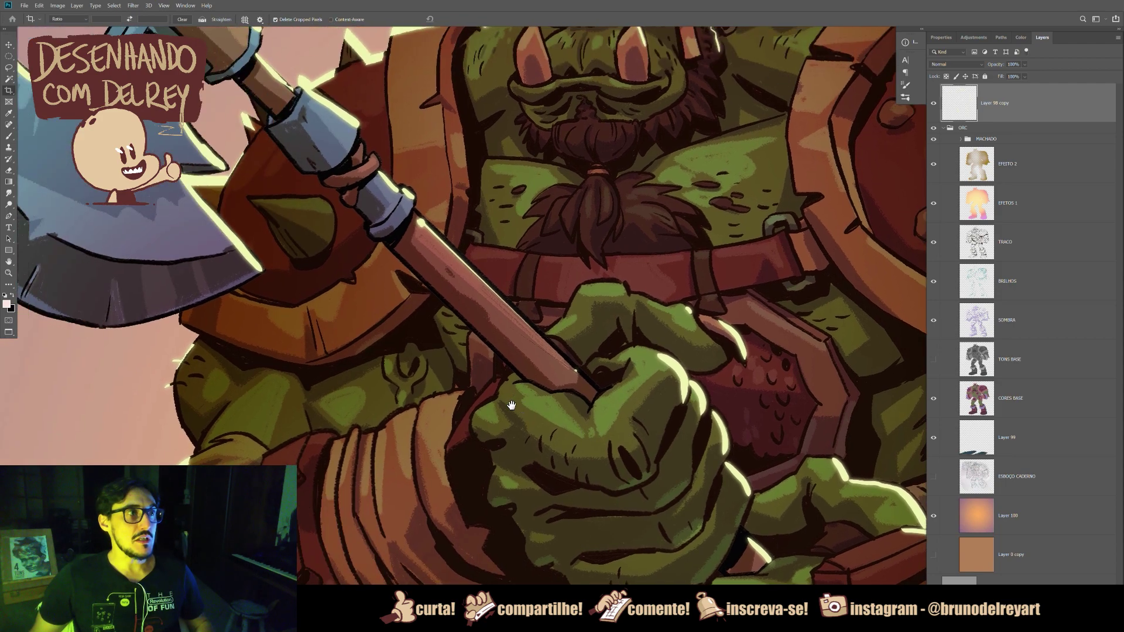
drag(734, 170, 697, 348)
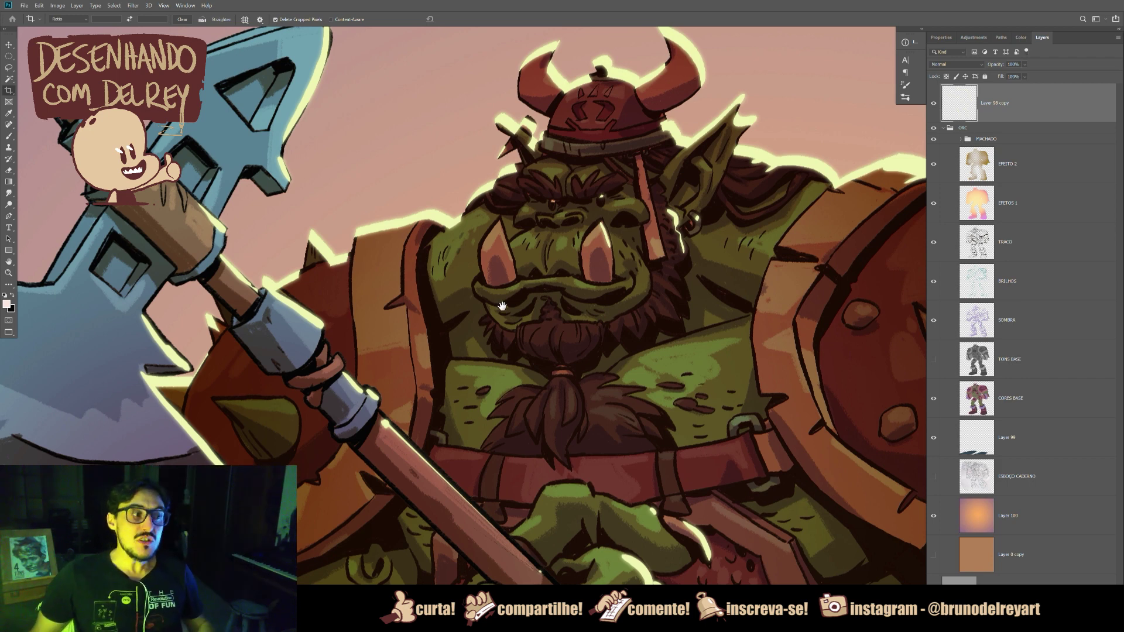
drag(502, 306, 446, 299)
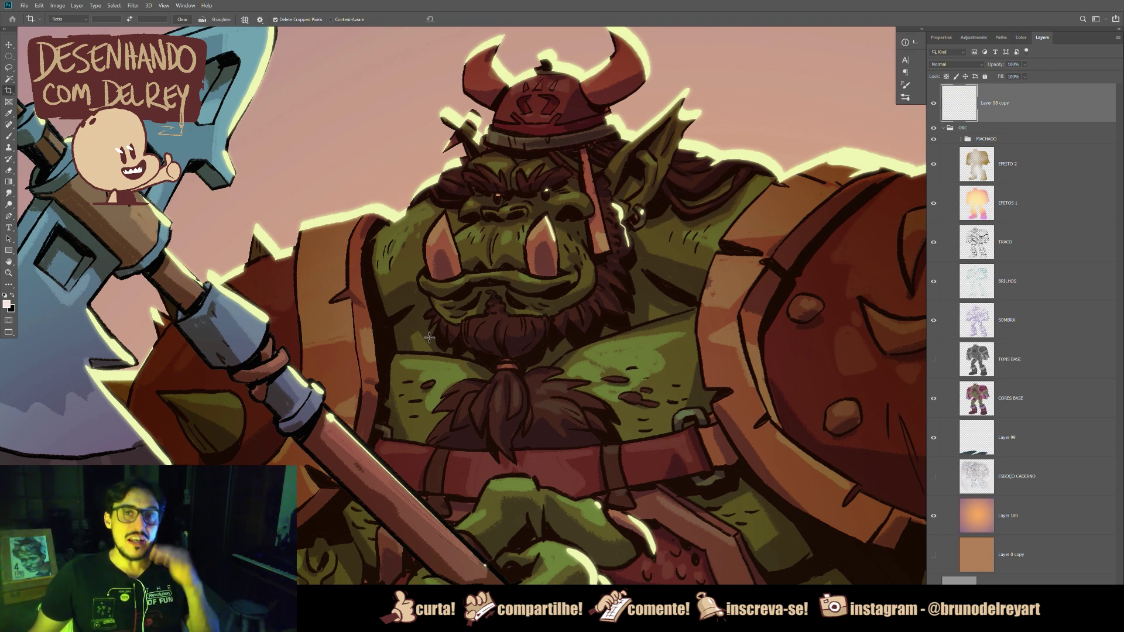
Step: Hide the orc's EFEITO 2, EFETOS 1, TRACO, BRILHOS, SOMBRA and CORES BASE layers along with Layer 99
key(ctrl)
key(ctrl+0)
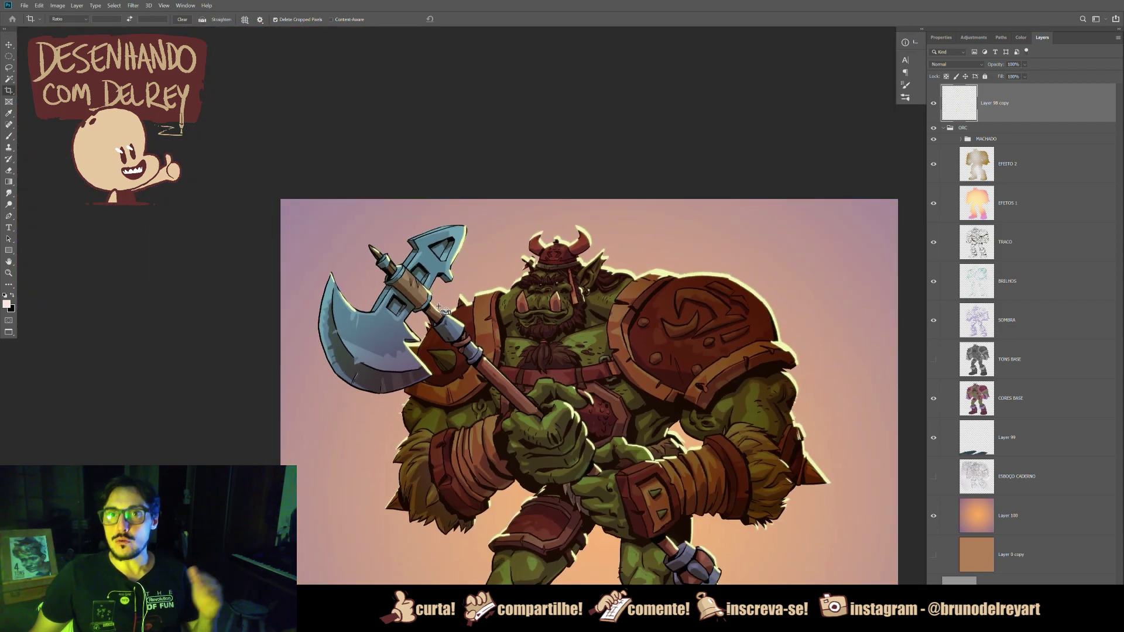
click(936, 203)
click(935, 166)
click(935, 241)
click(935, 320)
click(930, 399)
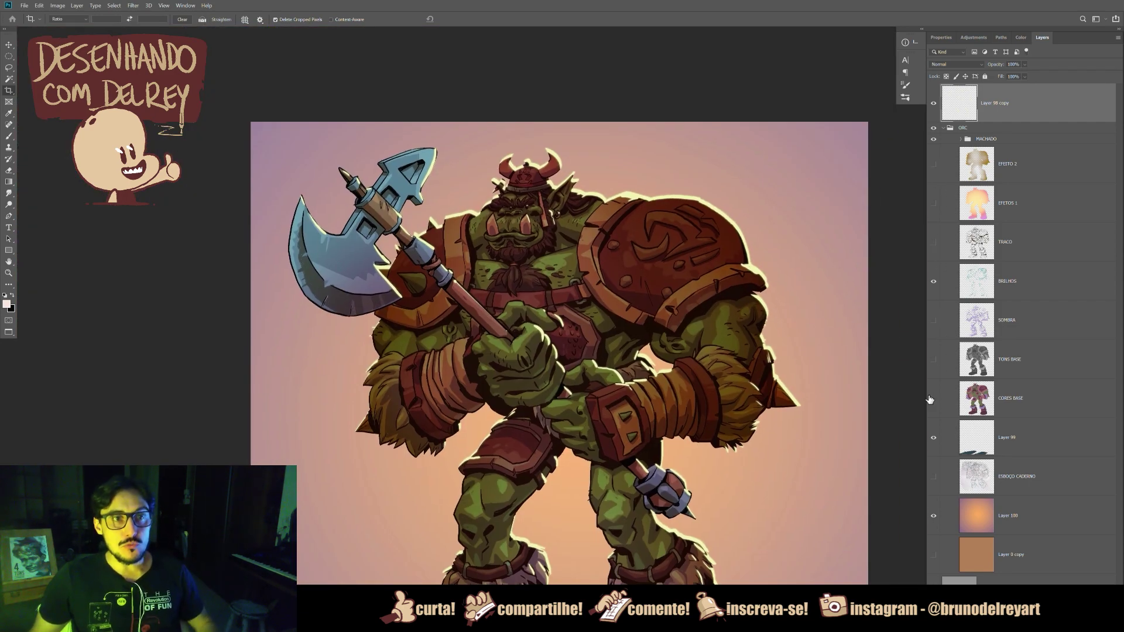
click(934, 438)
click(933, 282)
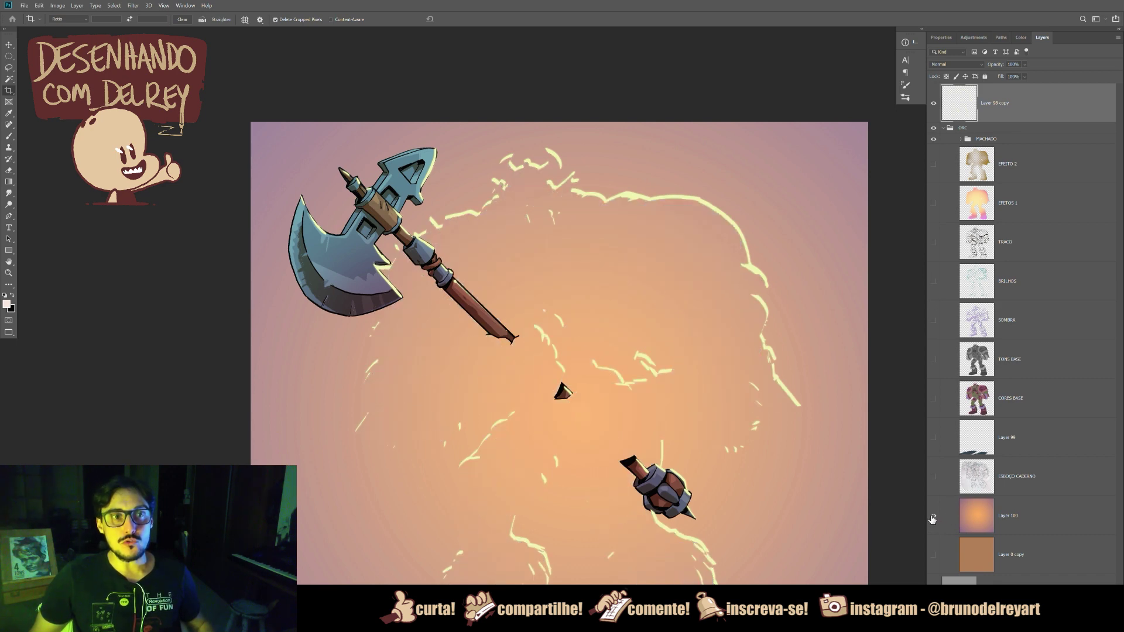
Step: Hide the gradient background Layer 100, the MACHADO group and the topmost rim-light layer
click(934, 516)
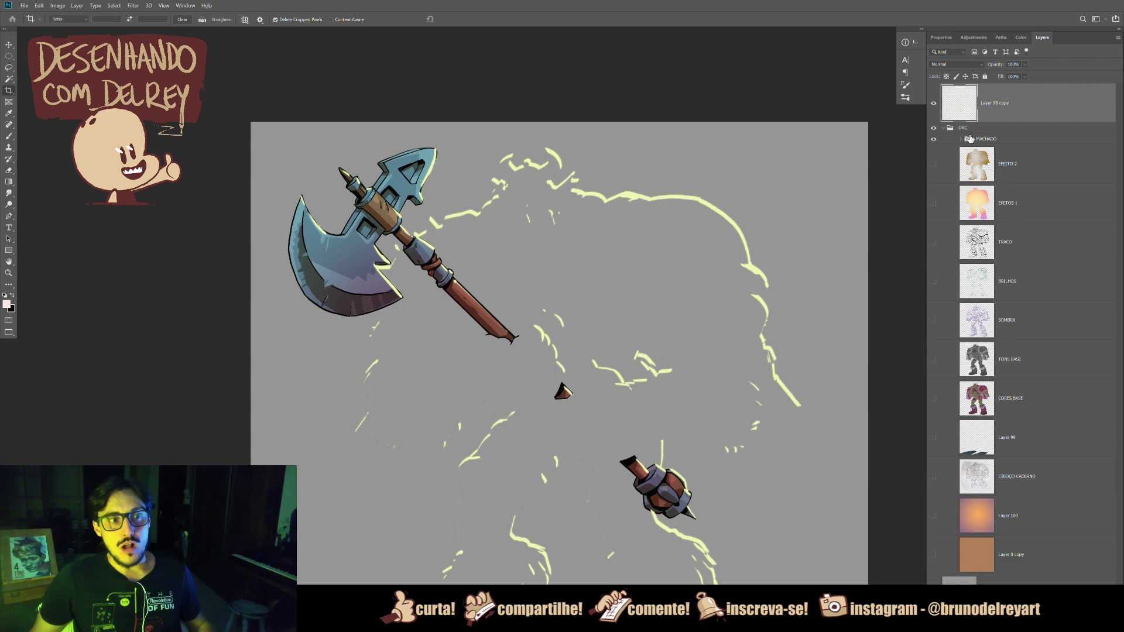
click(934, 142)
click(933, 105)
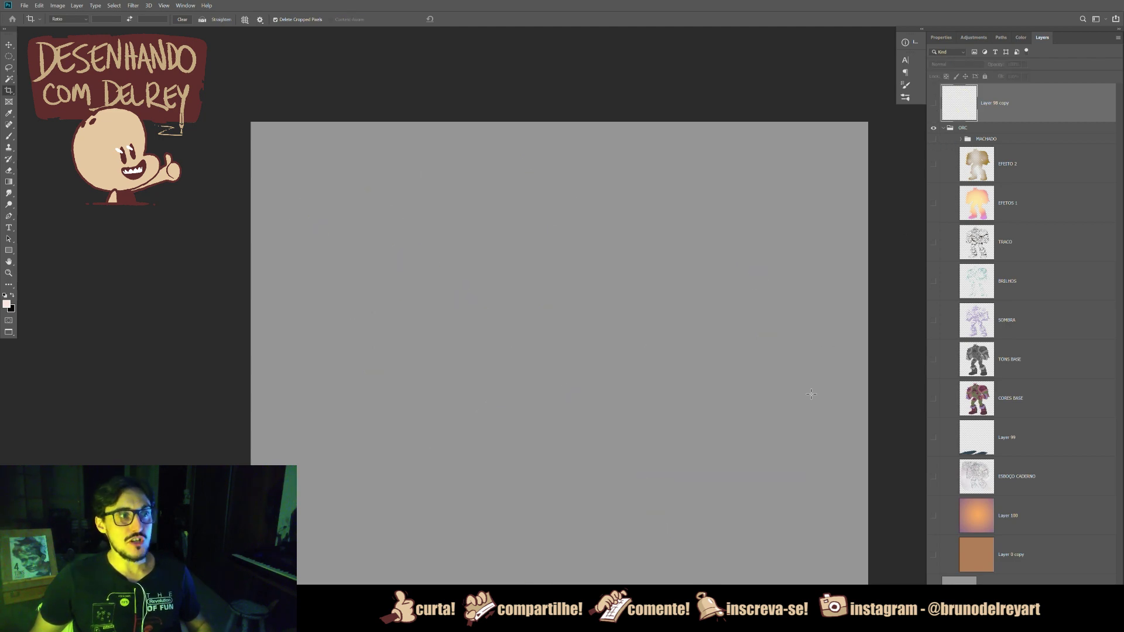
Step: Show the ESBOÇO CADERNO sketch layer and raise its opacity to 100%
scroll(773, 321, down, 2)
click(934, 477)
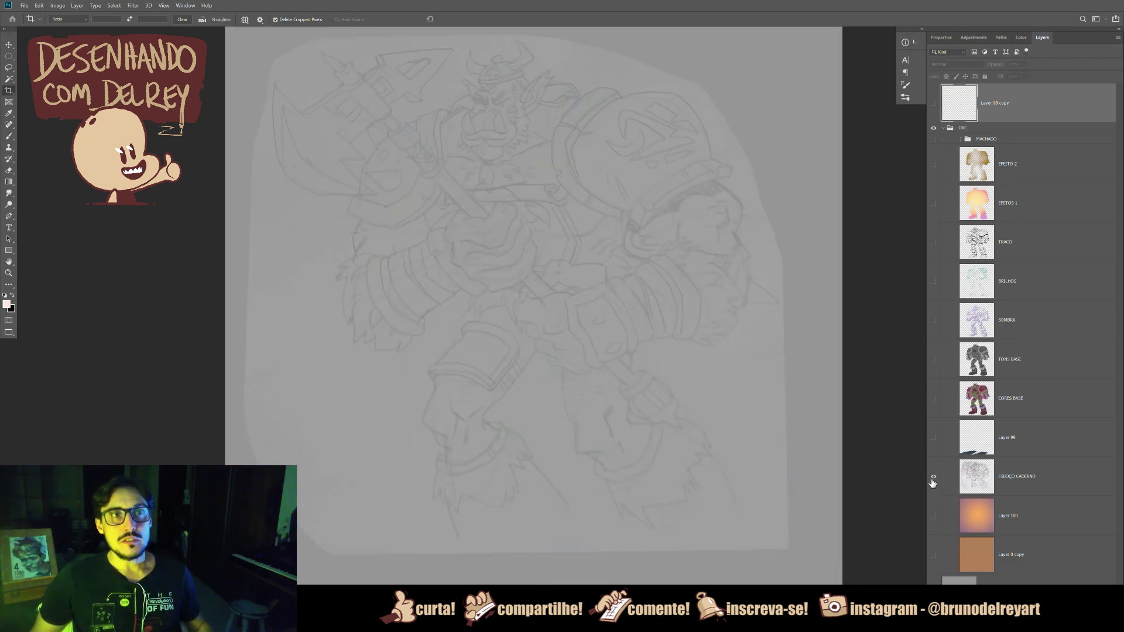
click(1024, 477)
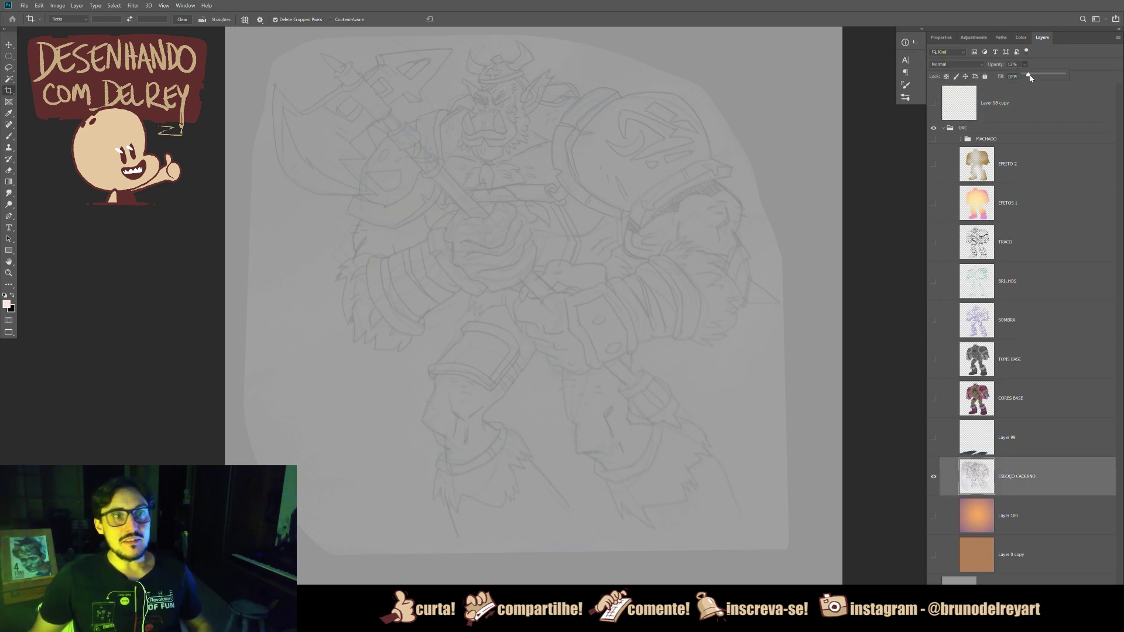
drag(1065, 76, 1066, 75)
drag(633, 303, 653, 366)
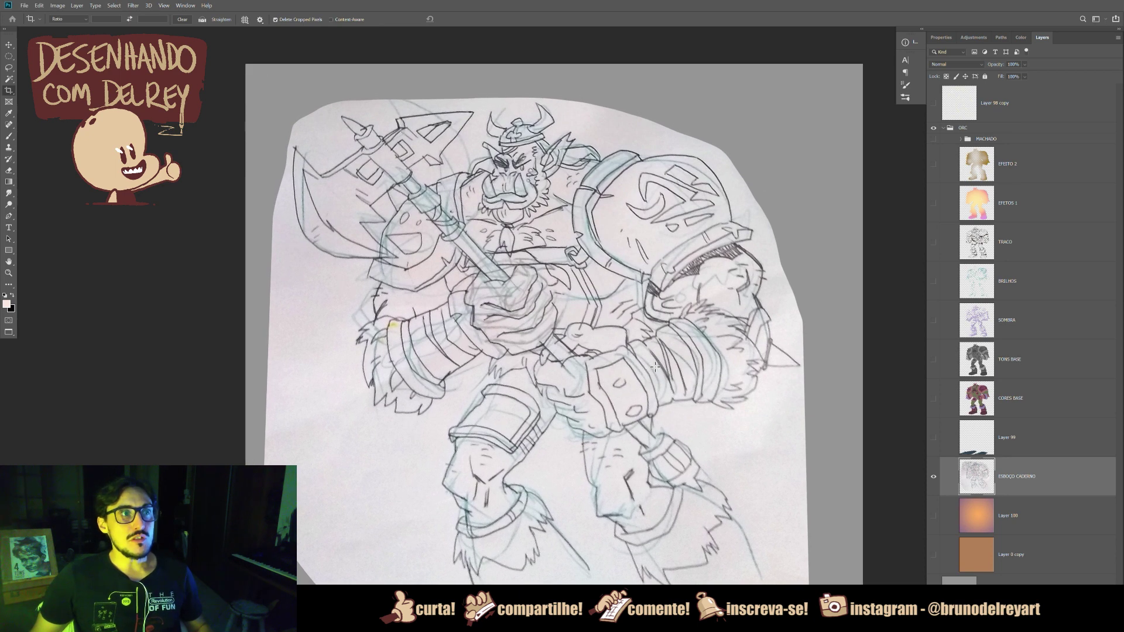
drag(513, 374, 520, 334)
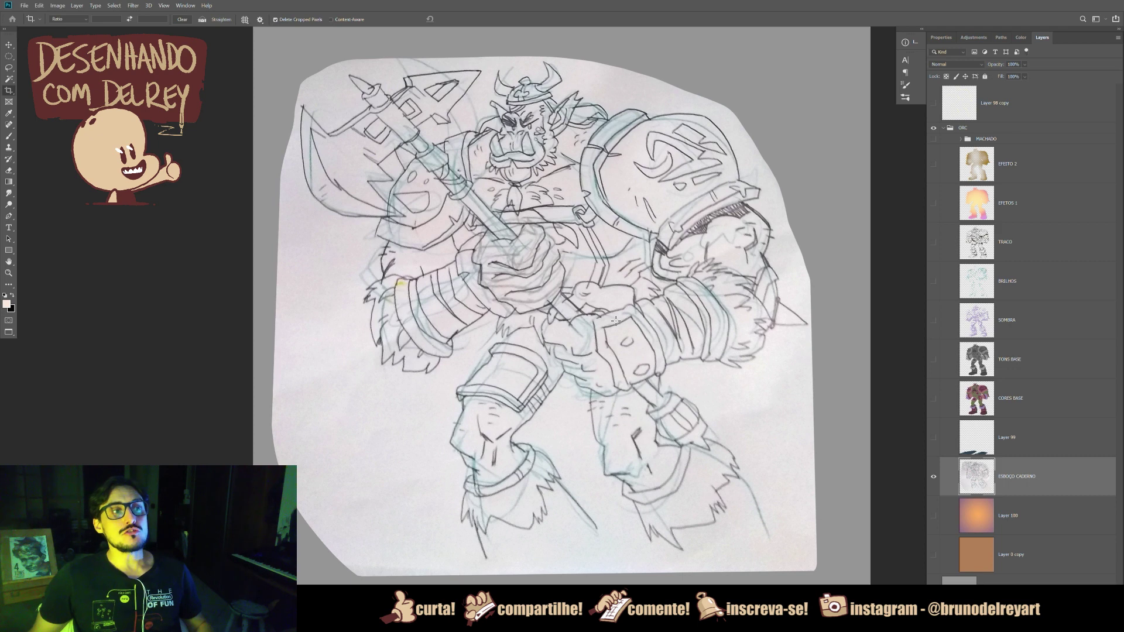
drag(582, 309, 579, 334)
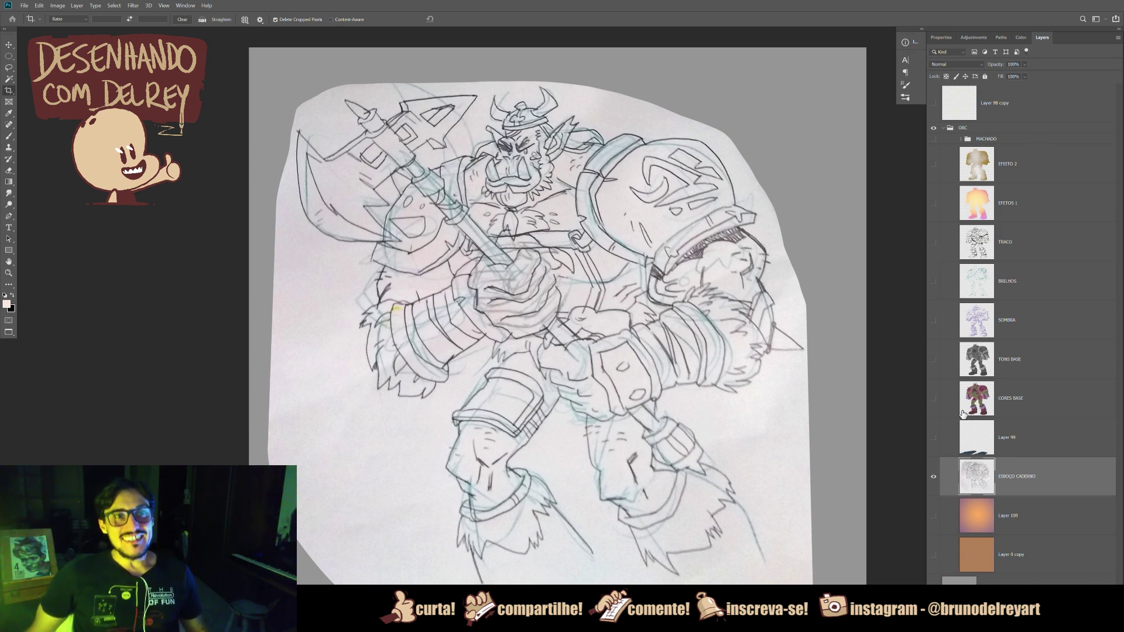
Step: Show the TRACO line art layer over the notebook sketch
click(933, 243)
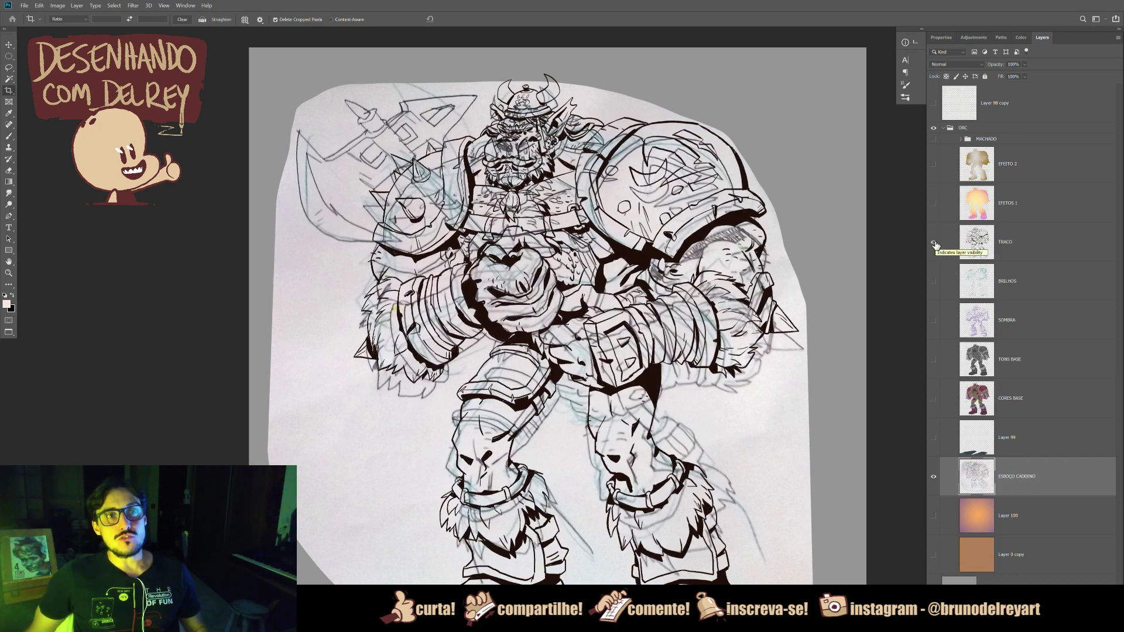
key(ctrl+minus)
key(ctrl+minus)
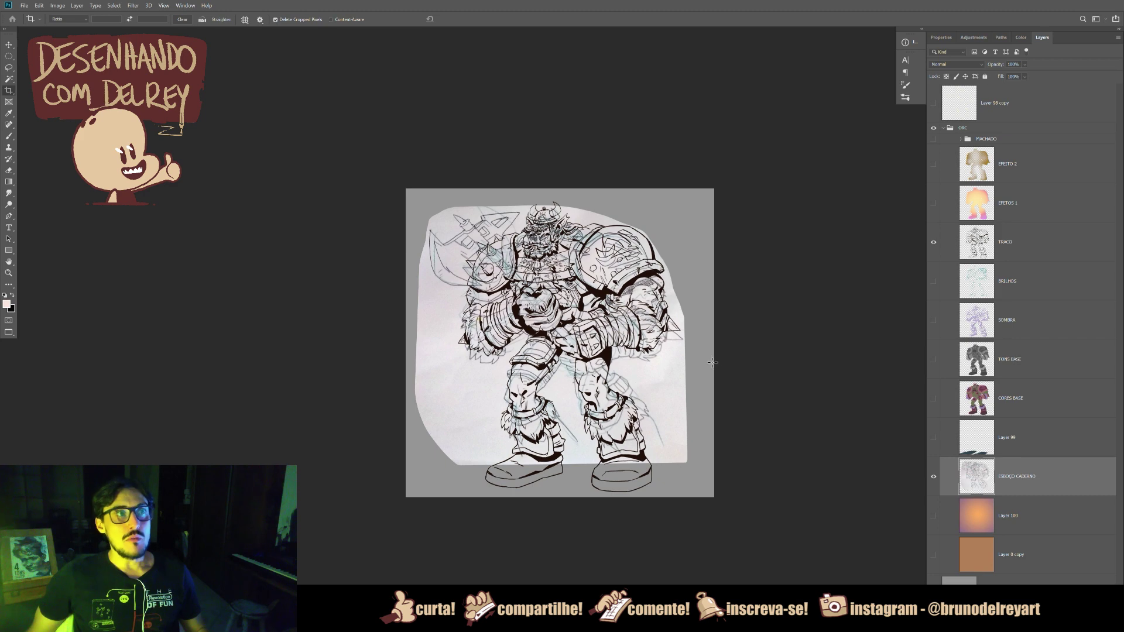
Step: Extend the canvas to the right to almost double its width and cover the new area with a copy of the gray background layer
drag(714, 342, 845, 326)
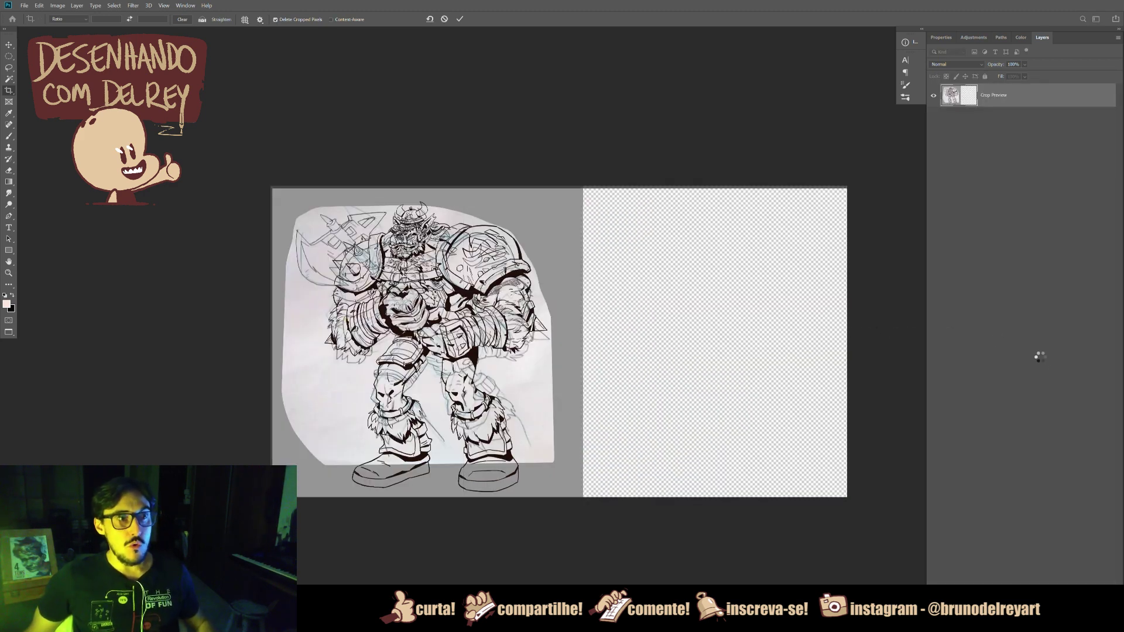
click(1000, 401)
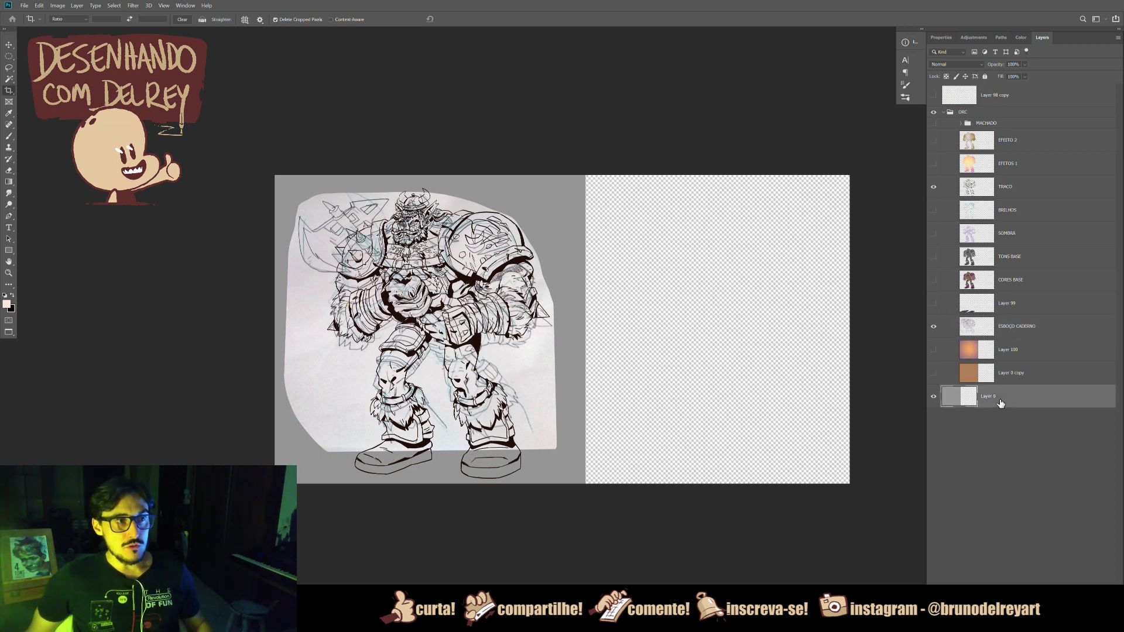
key(ctrl+j)
Step: Move the ESBOÇO CADERNO sketch to the right of the line art and set its blend mode to Multiply
click(1017, 326)
key(v)
mouse_move(471, 337)
mouse_down()
mouse_move(764, 340)
mouse_move(755, 339)
mouse_up()
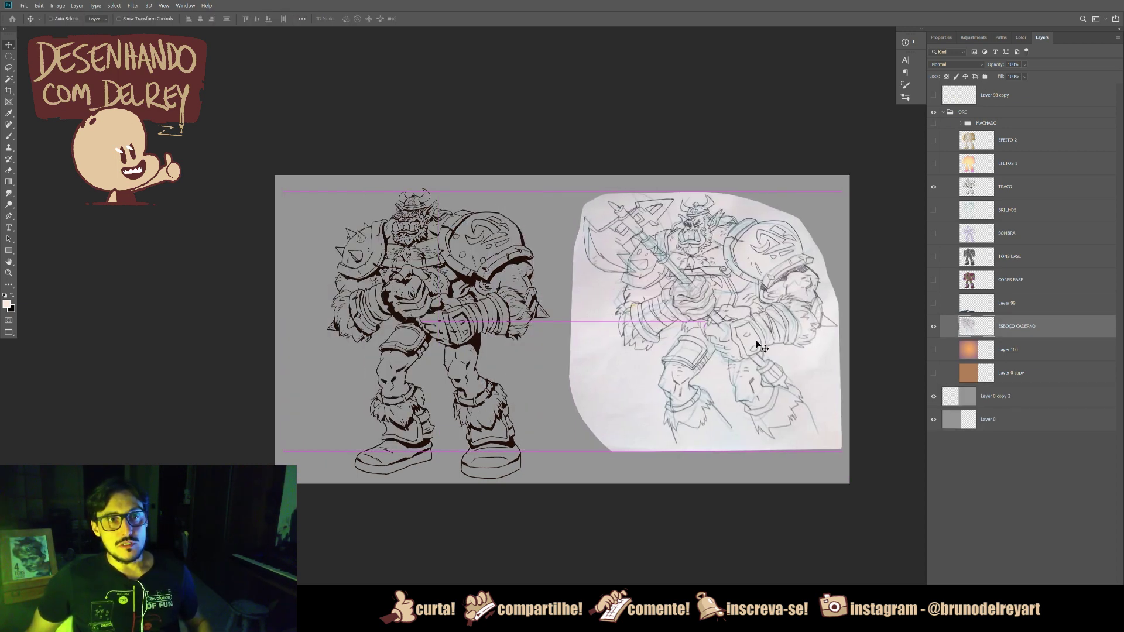
click(956, 65)
click(945, 101)
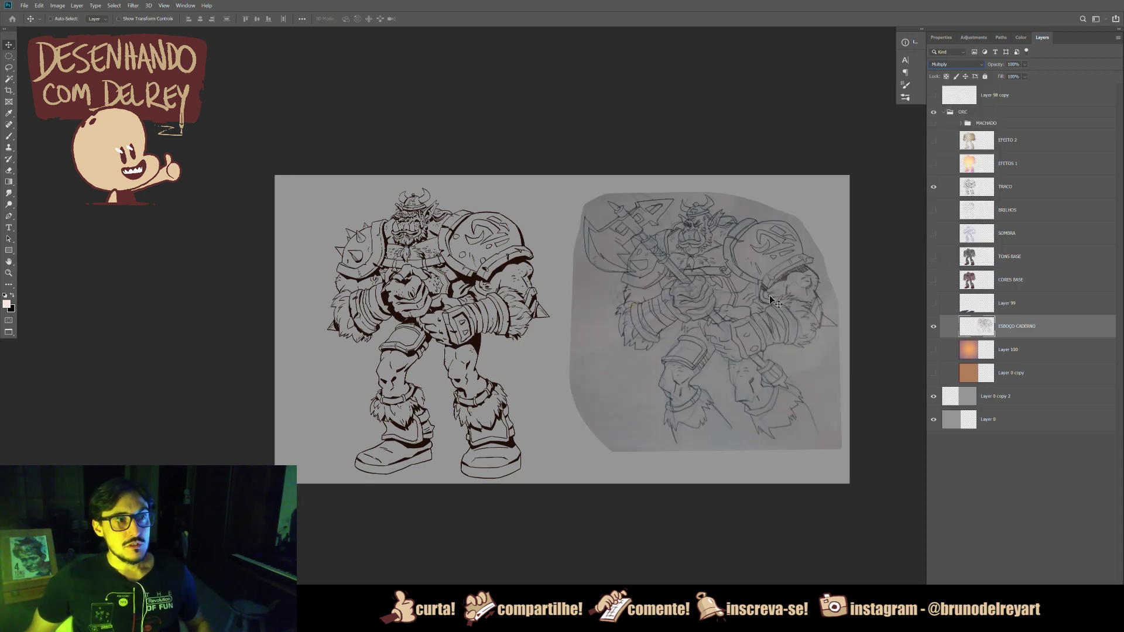
Step: Compare the inked orc line art with the notebook sketch side by side in full screen
ctrl+click(739, 312)
ctrl+click(739, 312)
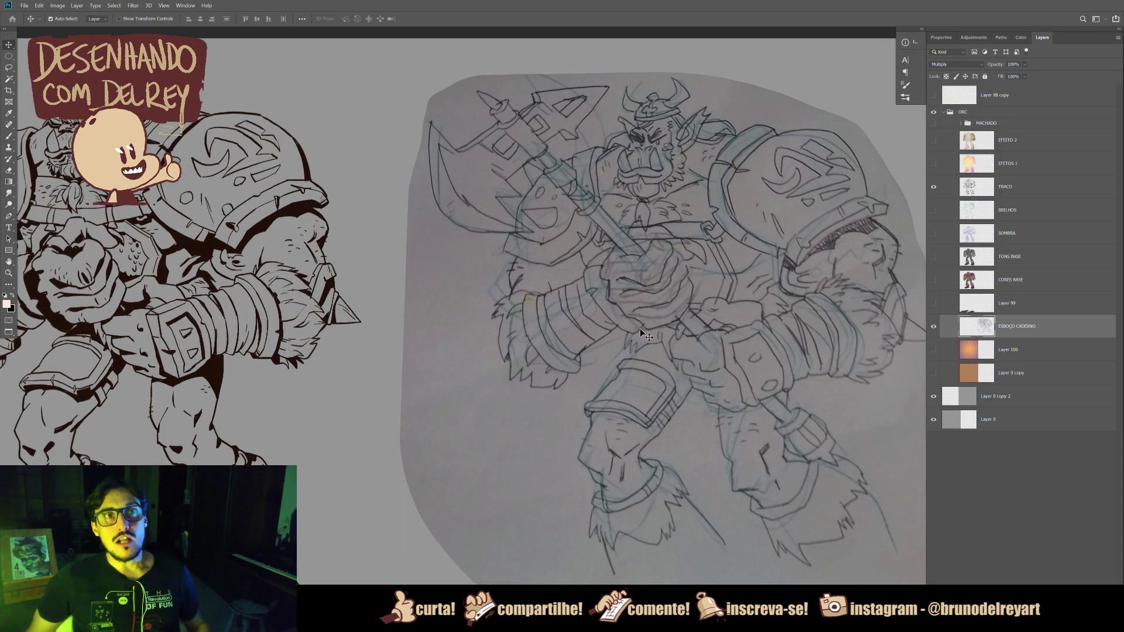
mouse_move(514, 331)
mouse_down()
mouse_move(572, 331)
mouse_move(569, 351)
mouse_move(604, 360)
mouse_up()
key(f)
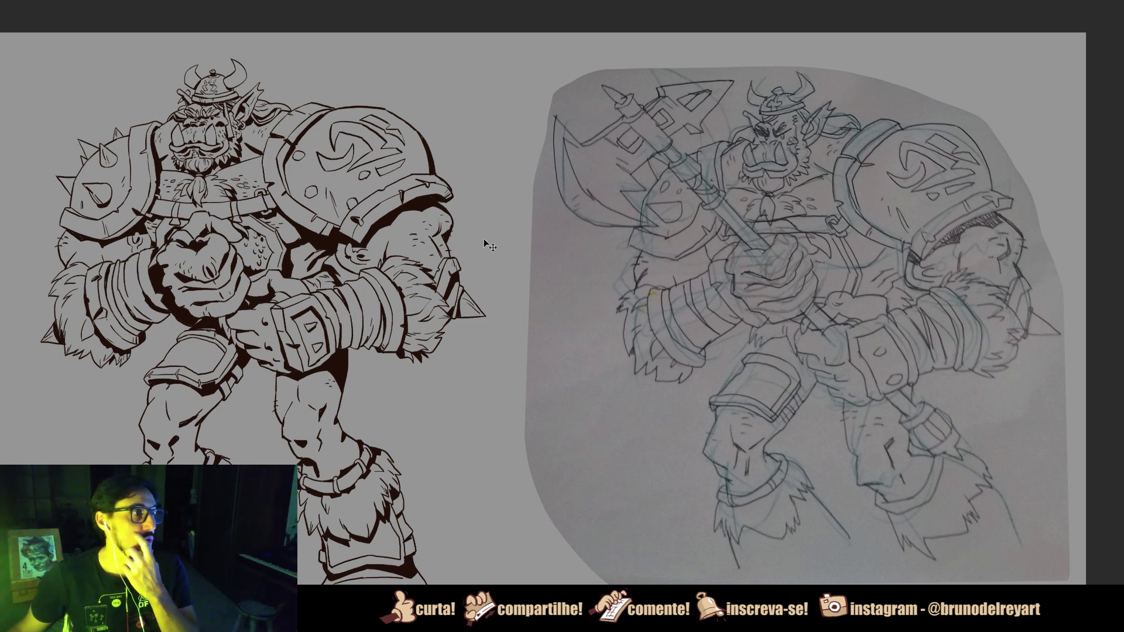
mouse_move(289, 231)
mouse_down()
mouse_move(275, 226)
mouse_move(287, 229)
mouse_up()
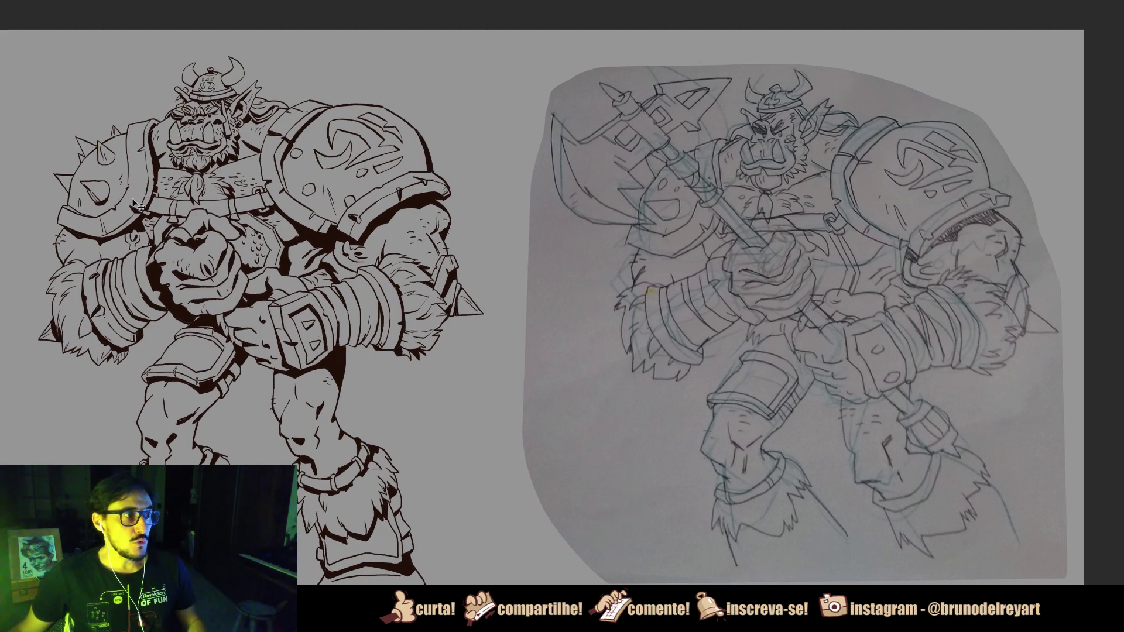
scroll(316, 258, up, 2)
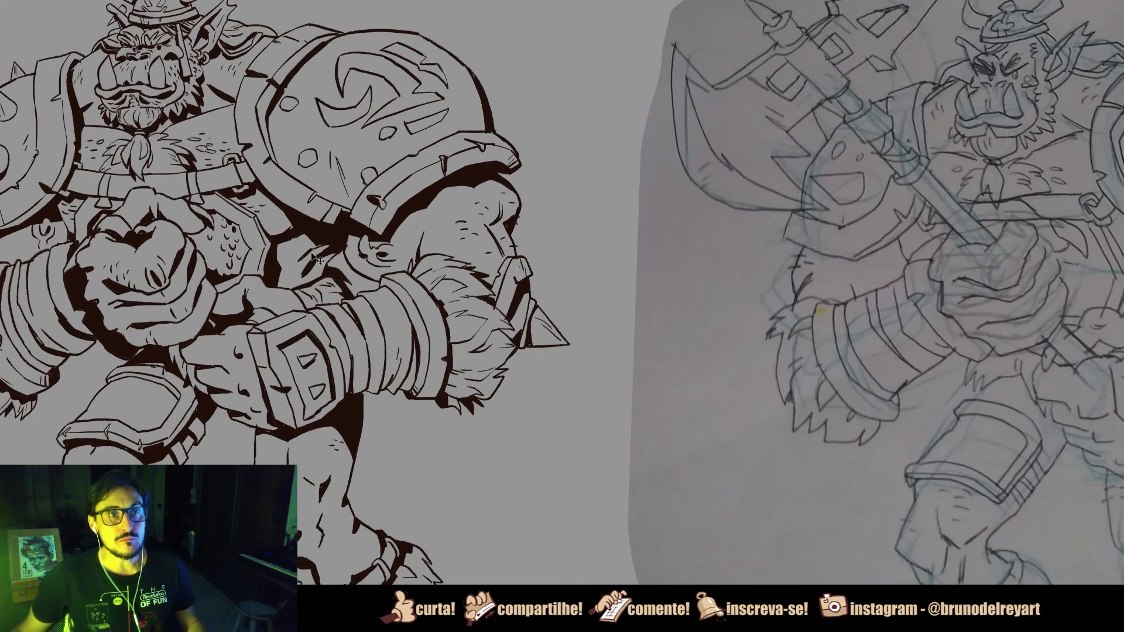
Step: Examine the inked orc's arms, legs, armor and upper body against the notebook sketch in full screen, then bring the interface back
drag(484, 295, 204, 262)
scroll(205, 261, down, 1)
drag(293, 233, 353, 158)
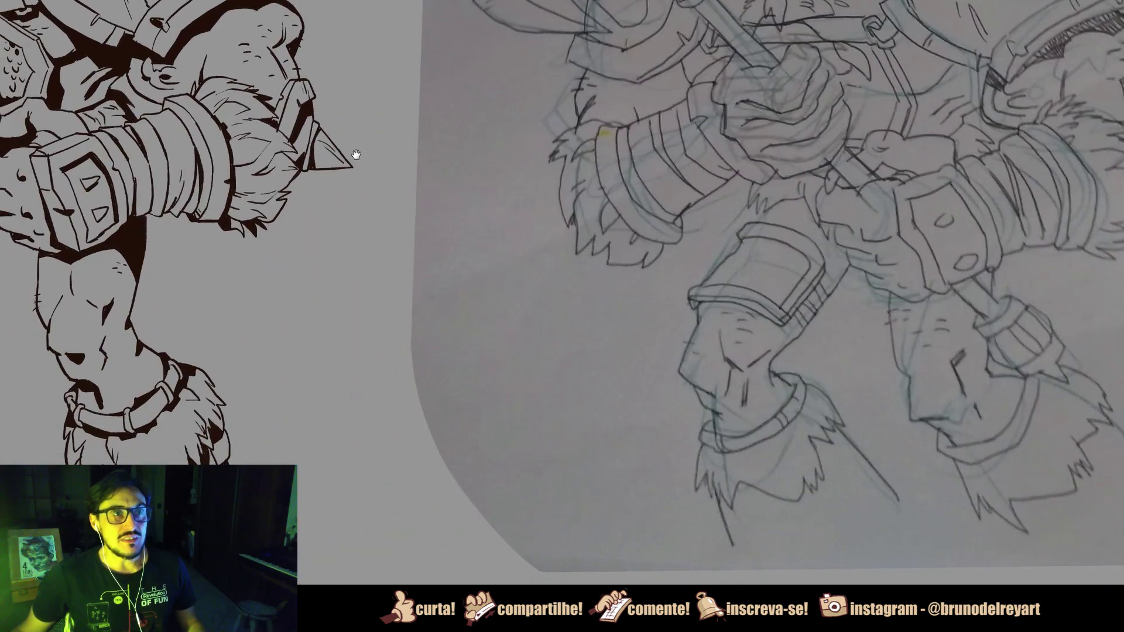
scroll(403, 175, up, 1)
scroll(403, 175, down, 1)
drag(451, 273, 527, 308)
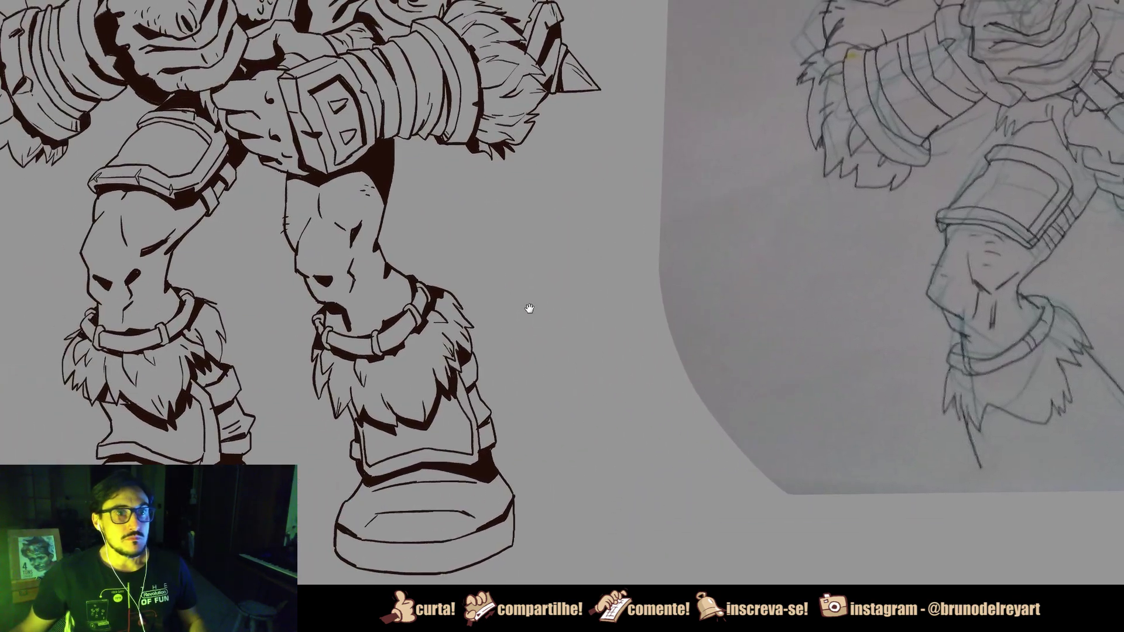
scroll(527, 308, up, 1)
scroll(532, 315, down, 1)
drag(445, 188, 448, 447)
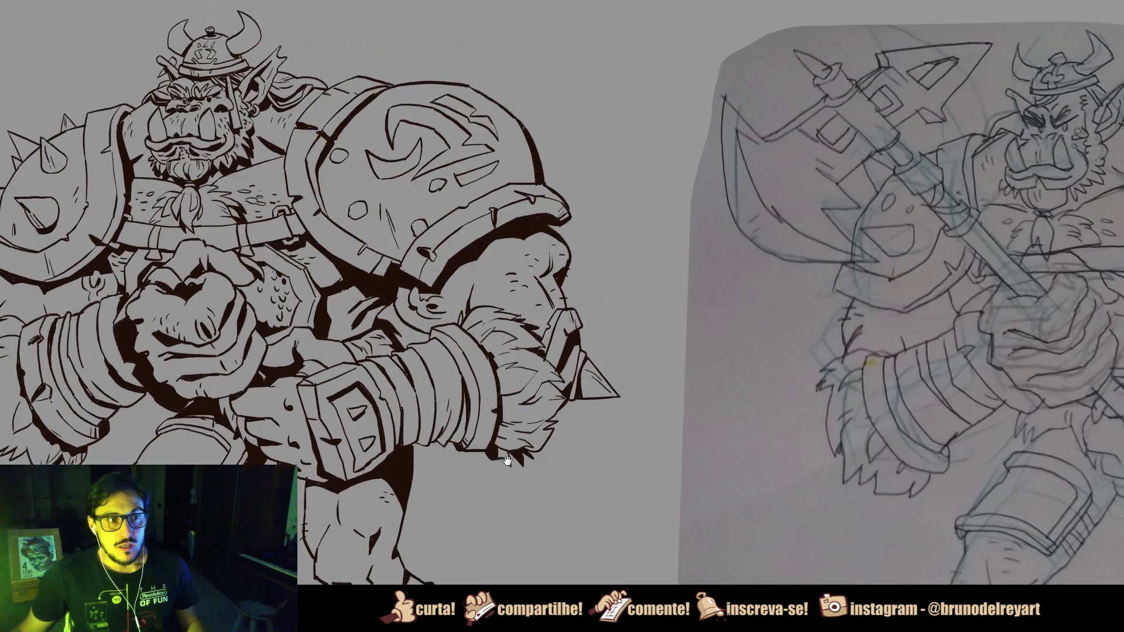
scroll(447, 447, up, 1)
scroll(448, 446, down, 2)
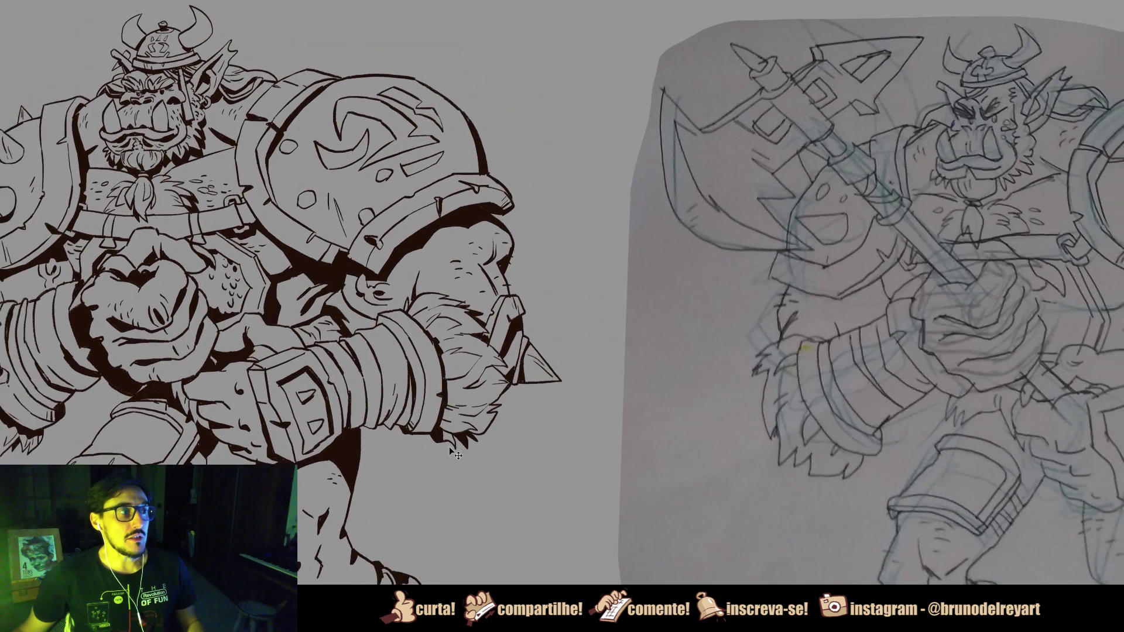
drag(533, 358, 515, 319)
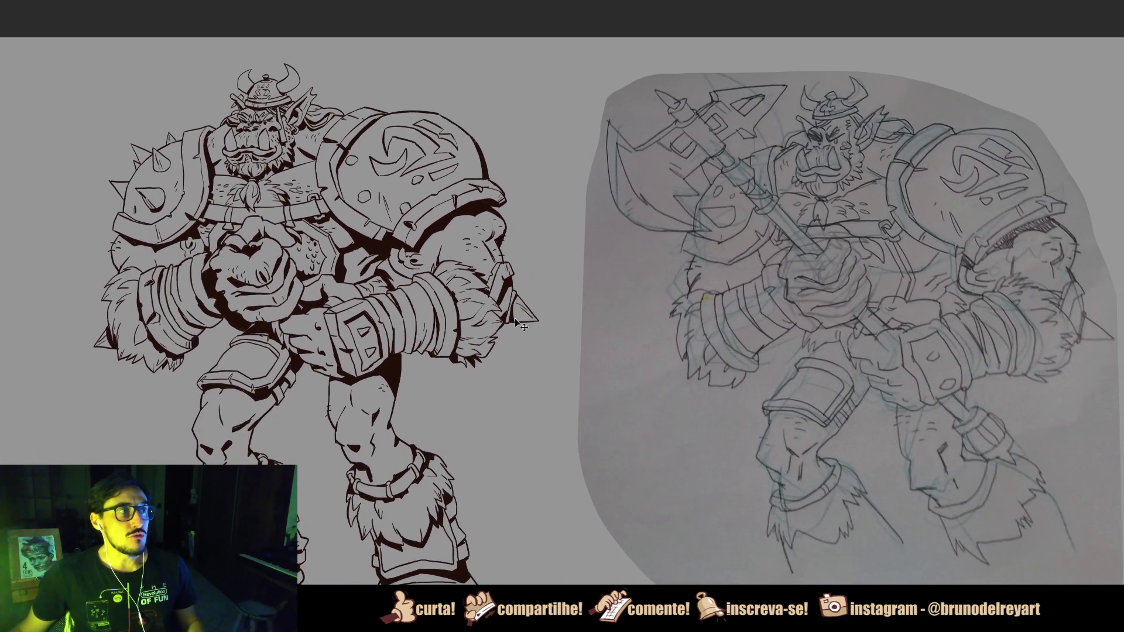
key(Tab)
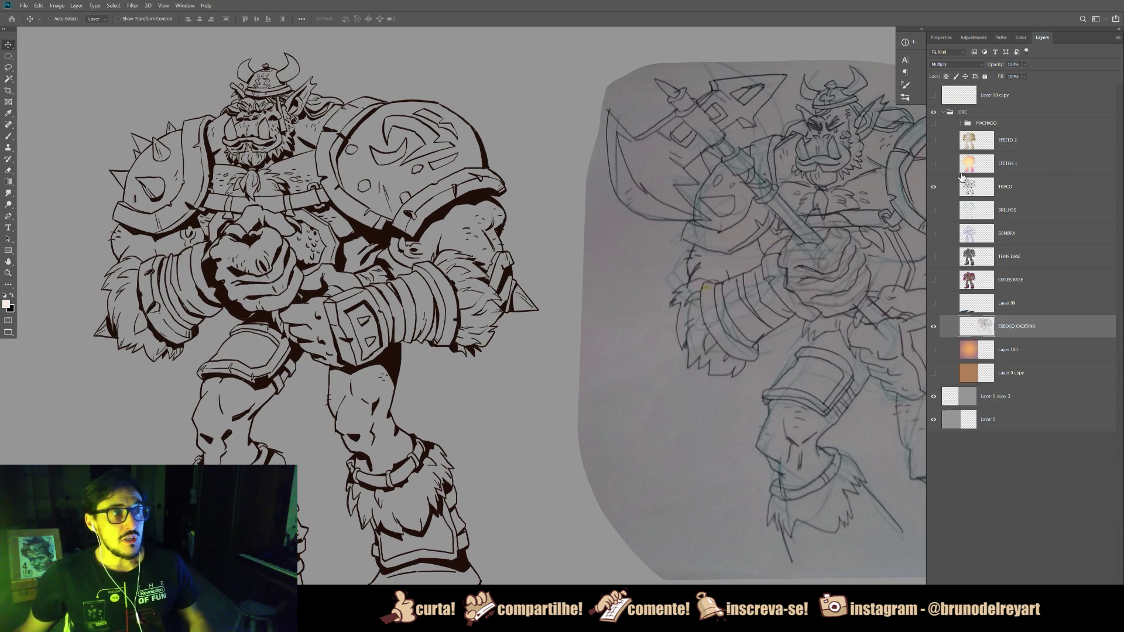
Step: Show the MACHADO axe group over the line art, compare it with the sketched axe, and hide the group again
click(932, 123)
drag(751, 200, 677, 284)
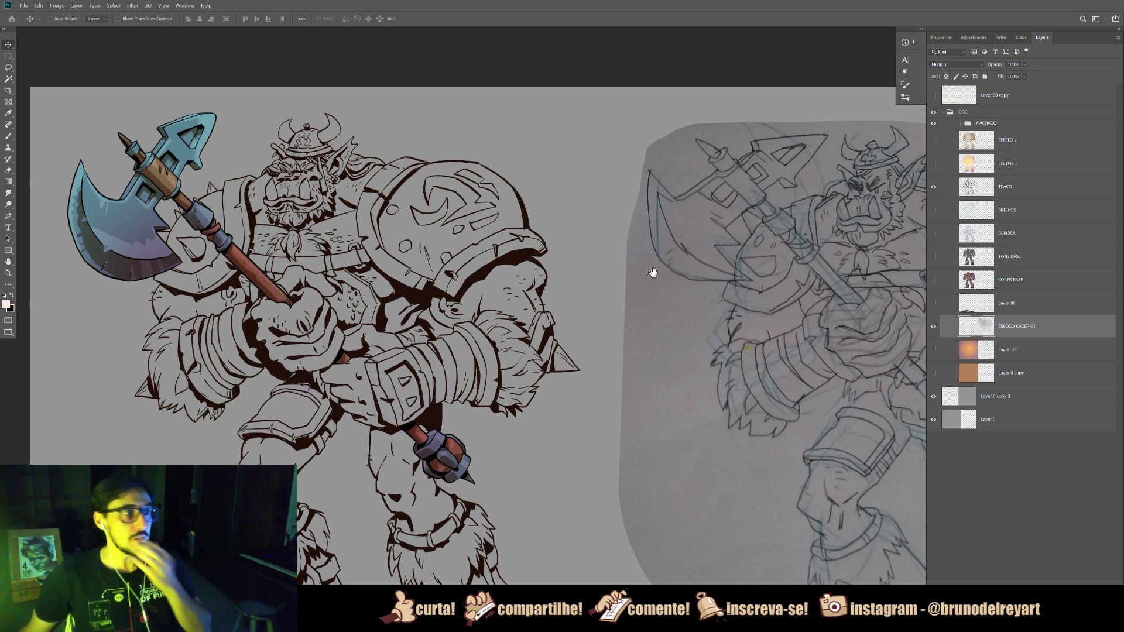
drag(654, 270, 631, 271)
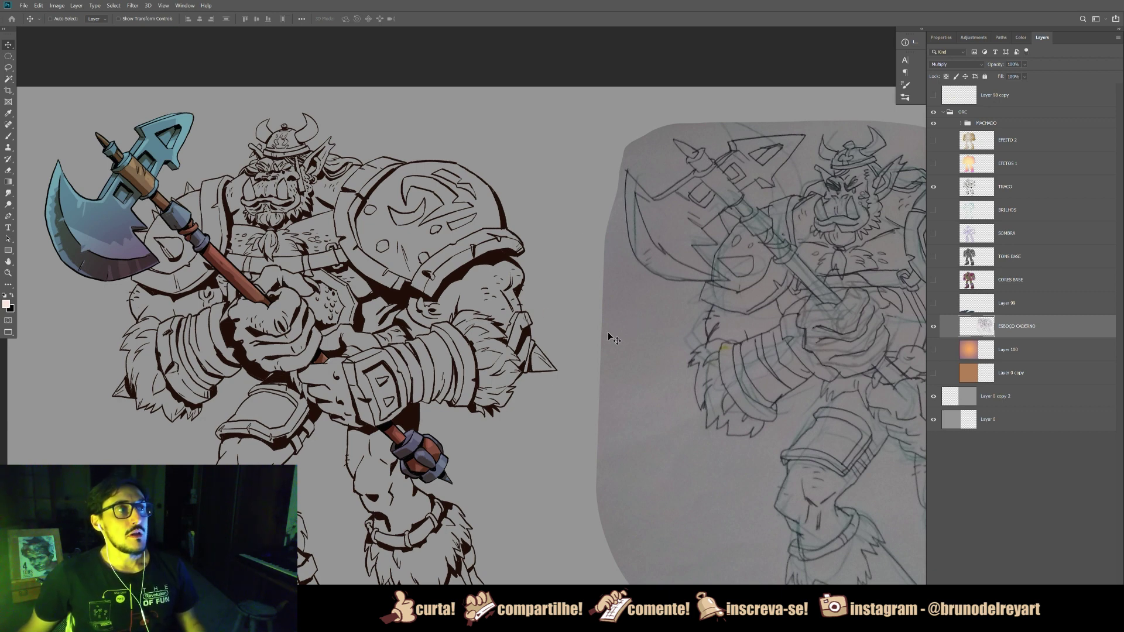
drag(528, 343, 545, 324)
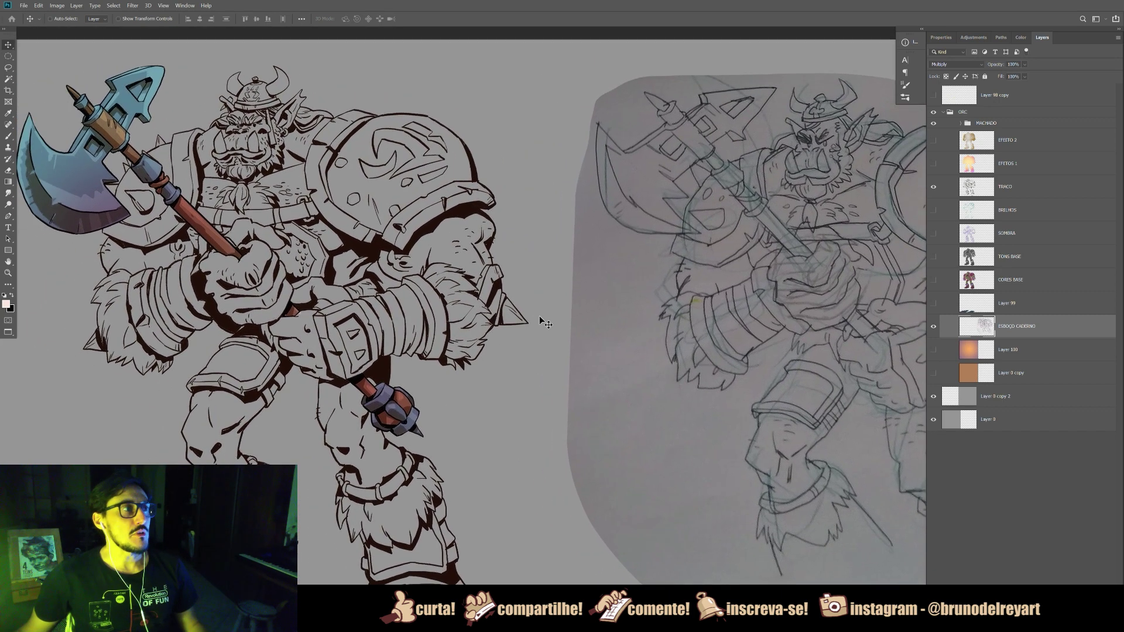
click(933, 124)
Step: Show the TONS BASE gray tone layer beneath the line art and make it the active layer
drag(747, 359, 807, 326)
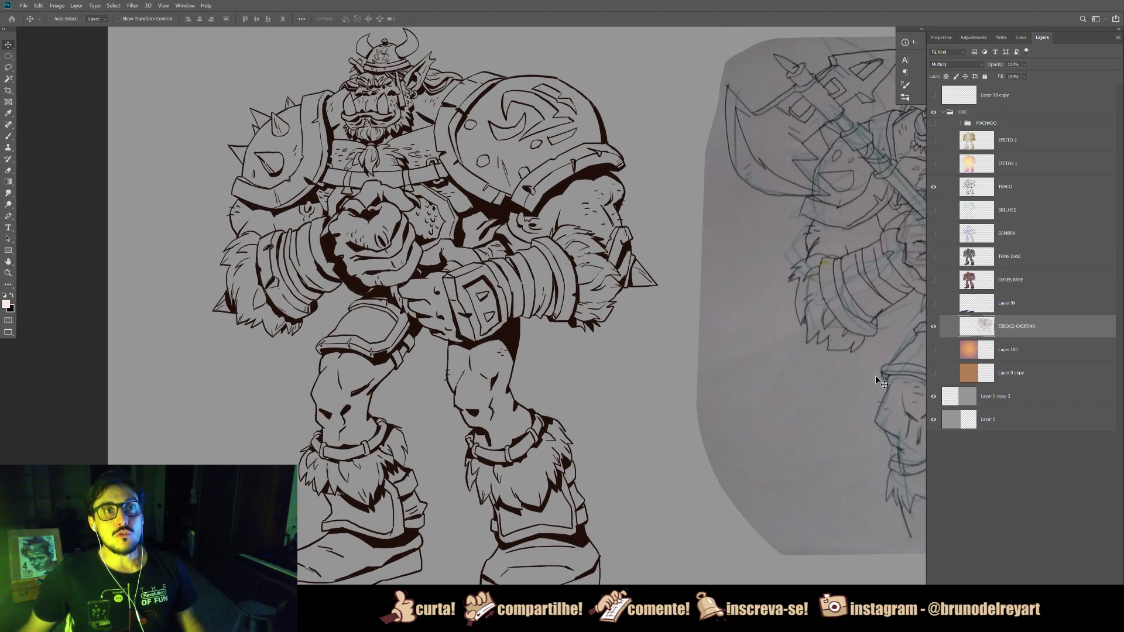
key(ctrl+minus)
mouse_move(579, 254)
mouse_down()
mouse_move(601, 256)
mouse_move(583, 257)
mouse_up()
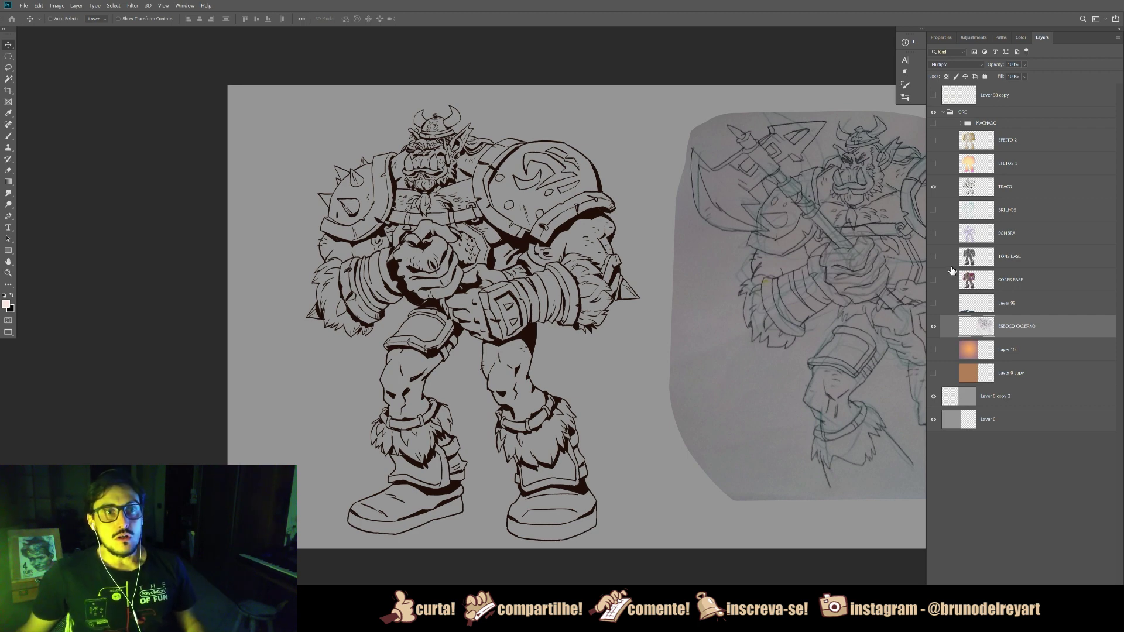
drag(608, 304, 629, 334)
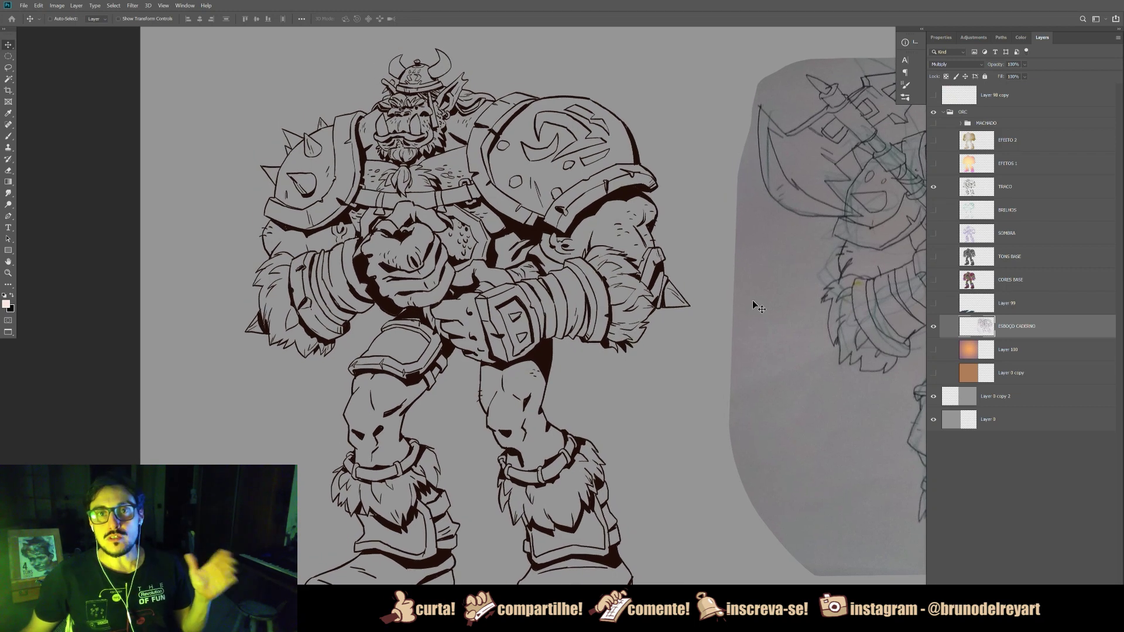
click(933, 258)
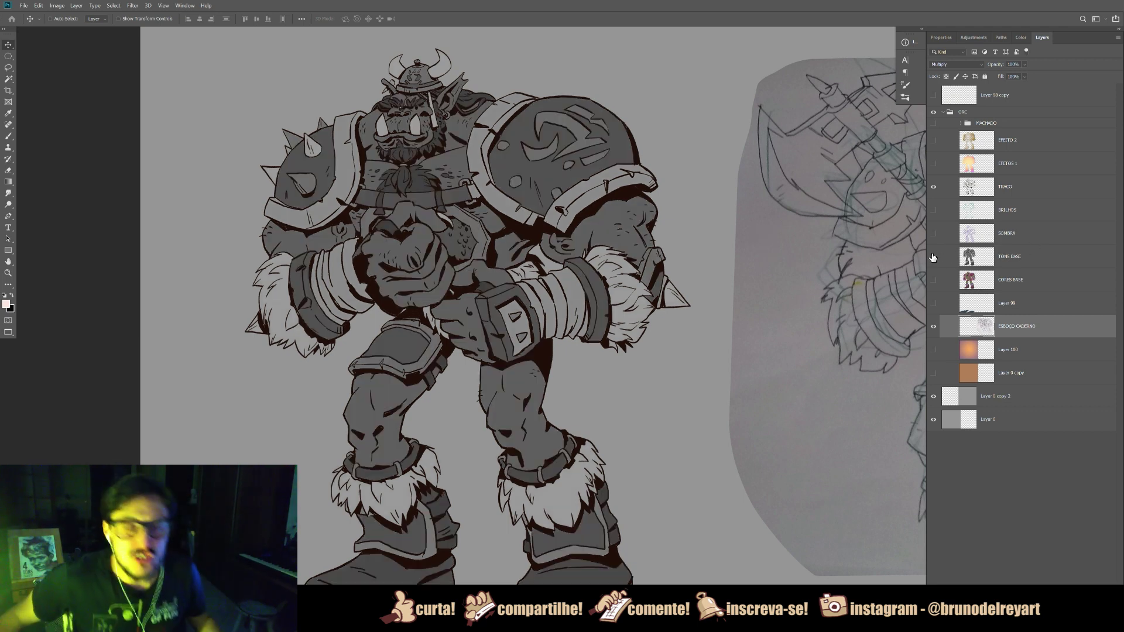
click(999, 261)
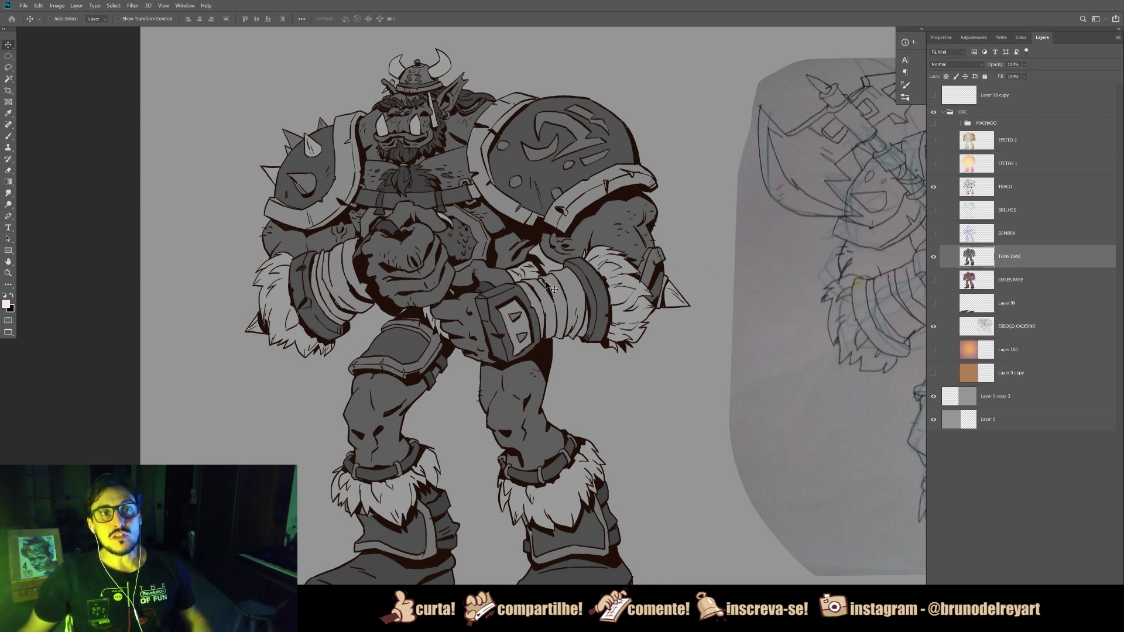
Step: Try Magic Wand selections of the orc's gray tones with Contiguous turned off, and clear the selection
key(w)
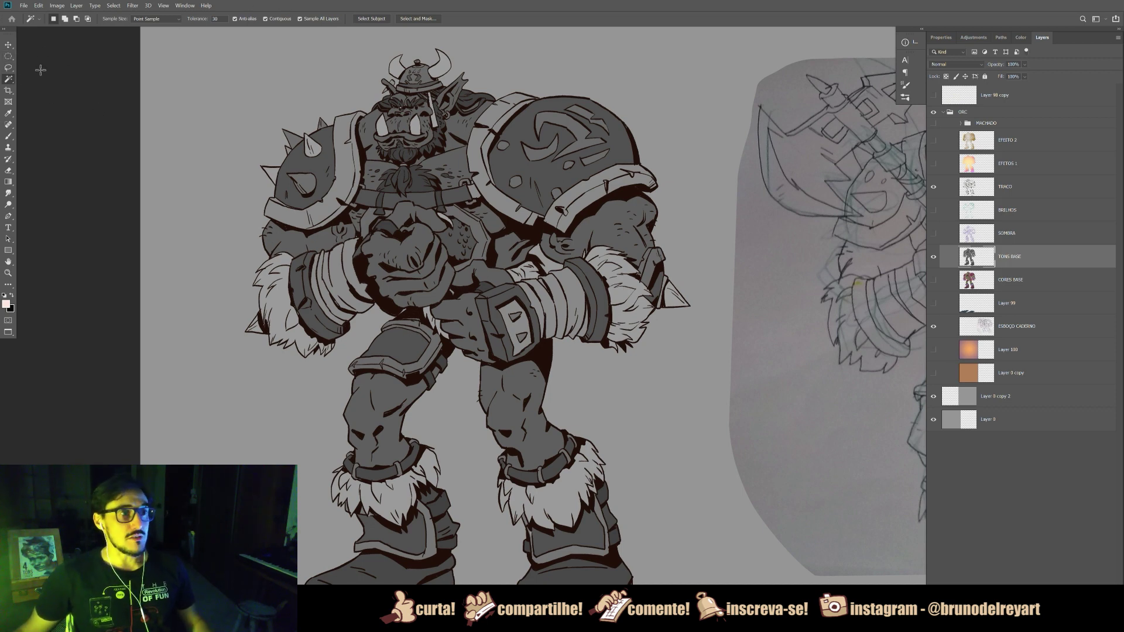
click(265, 19)
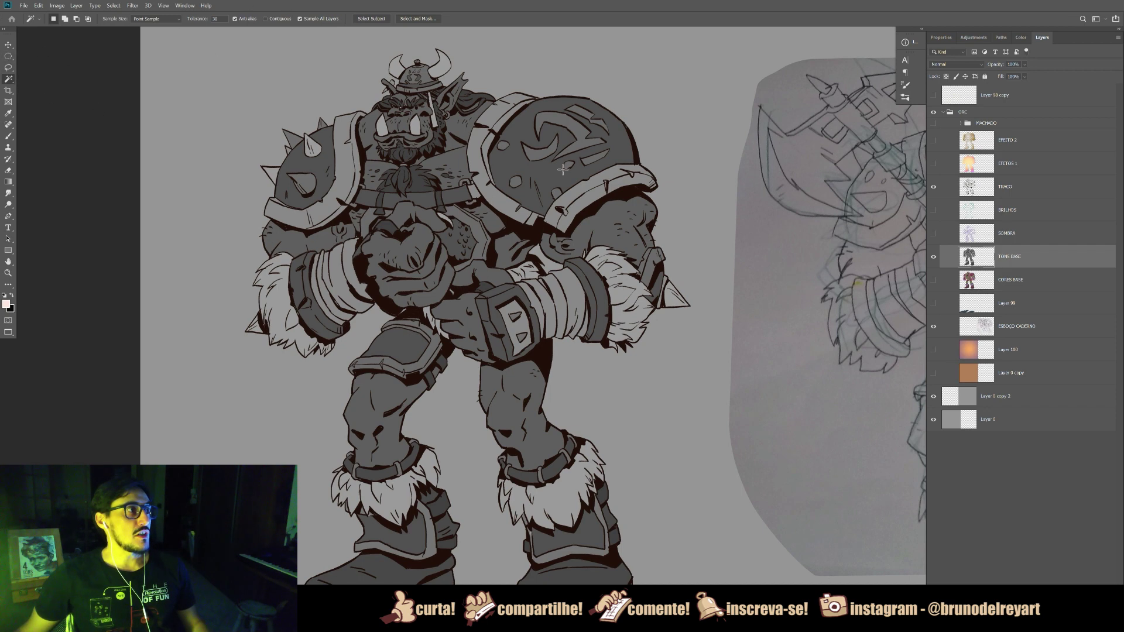
click(495, 303)
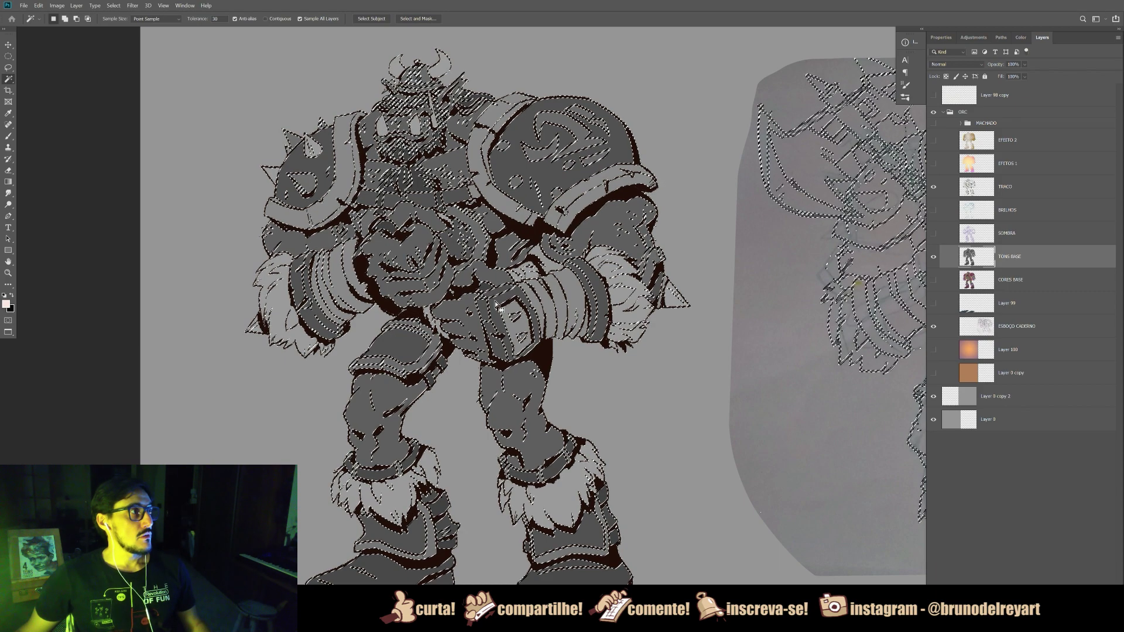
click(418, 370)
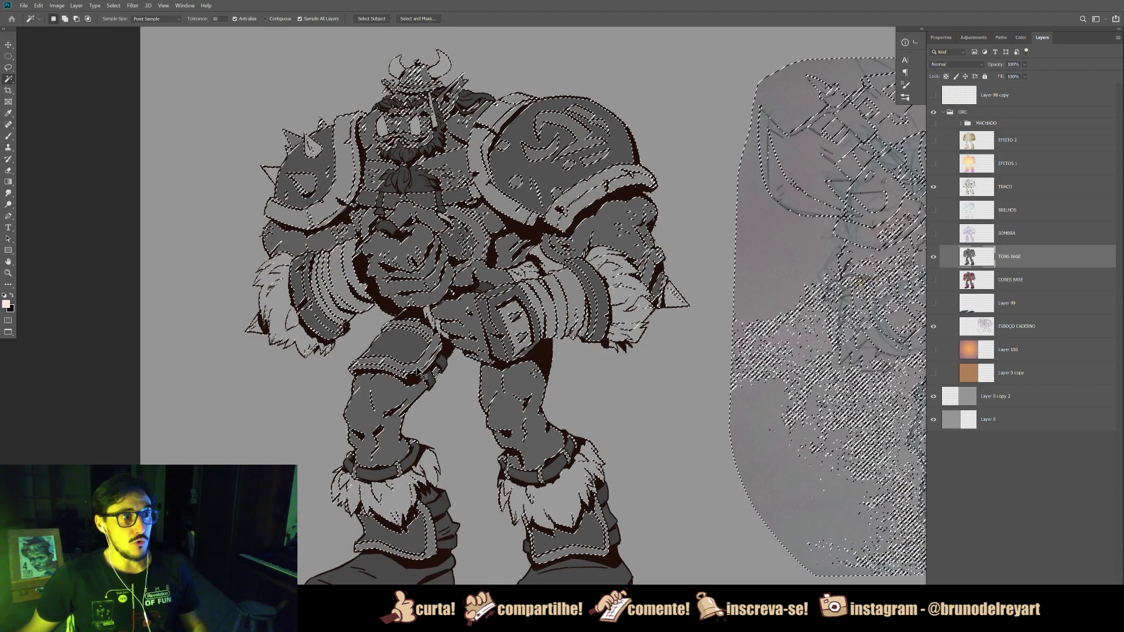
key(ctrl+d)
Step: With Contiguous turned back on, select the light trims of both shoulder pads together with the Magic Wand, and clear the selection
click(282, 21)
click(349, 172)
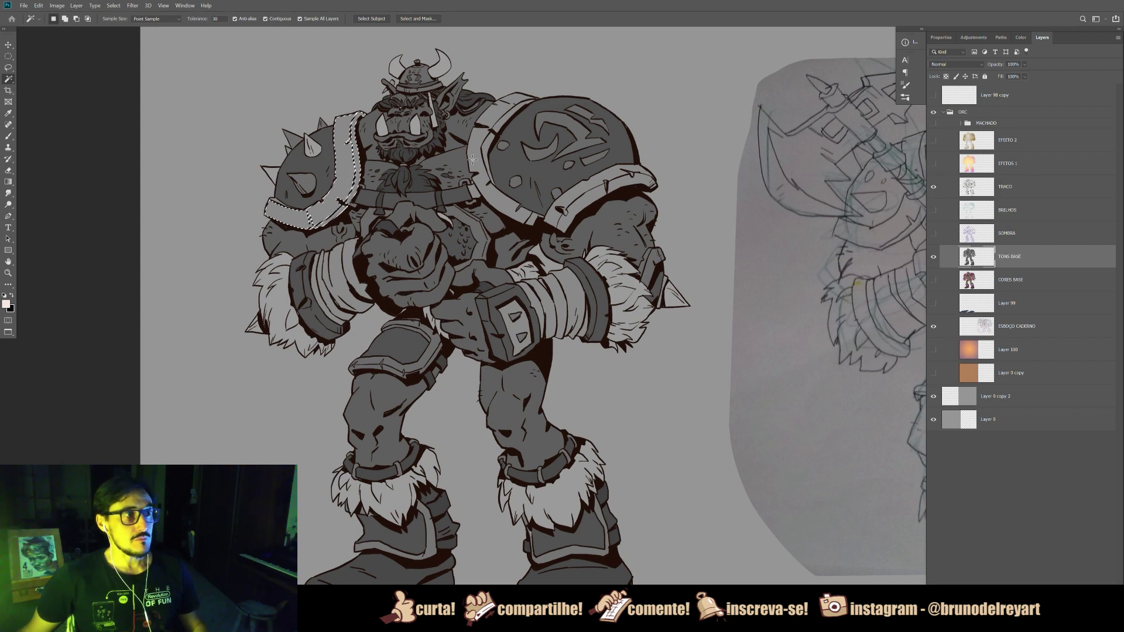
shift+click(520, 208)
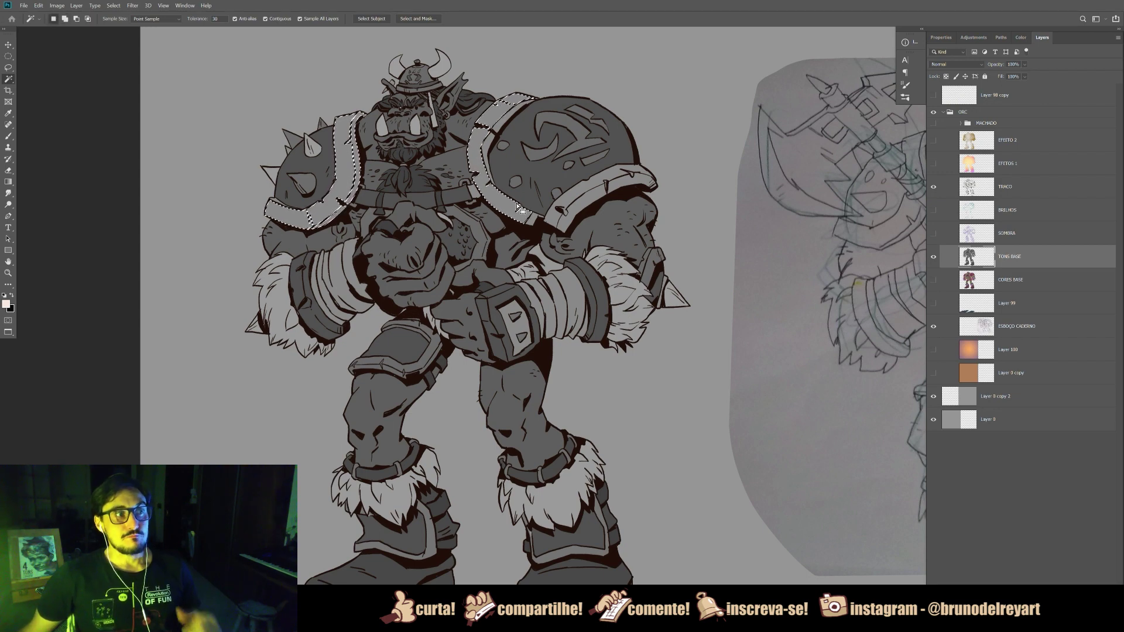
key(ctrl+d)
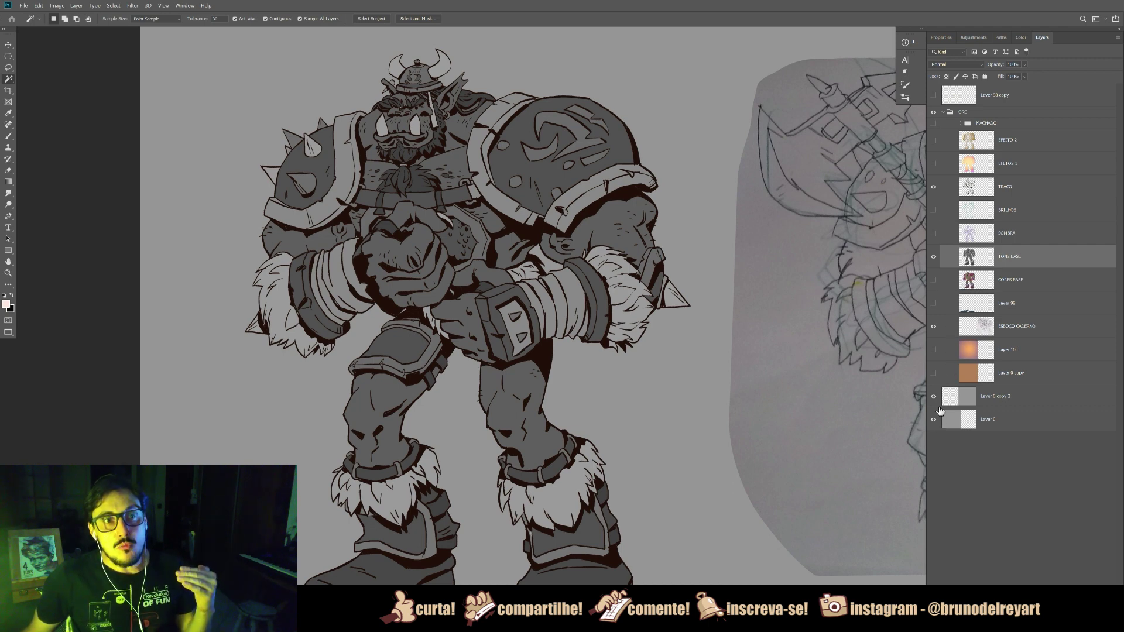
Step: Toggle the TONS BASE layer to compare it with the bare line art, leave it hidden, and show the CORES BASE flat colors instead
click(934, 258)
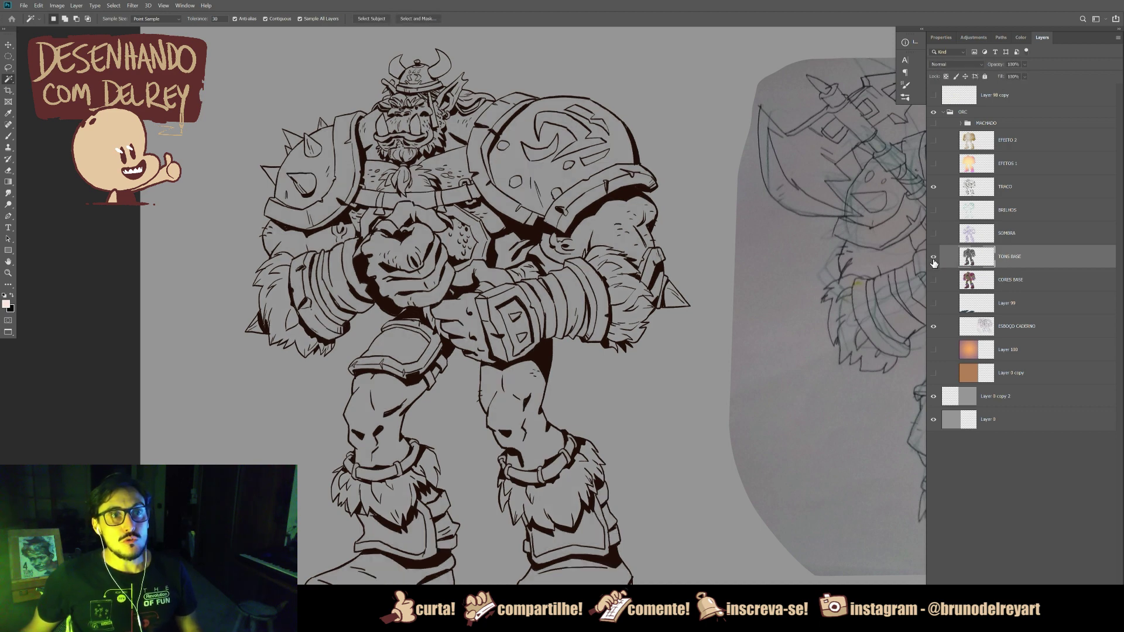
click(934, 258)
click(934, 258)
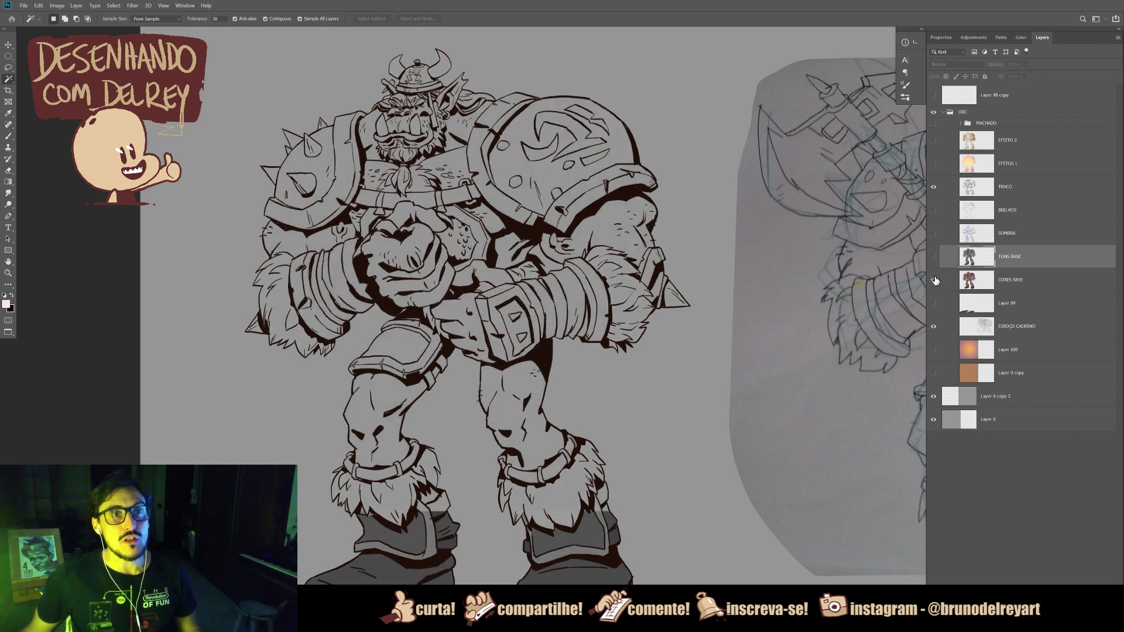
click(934, 280)
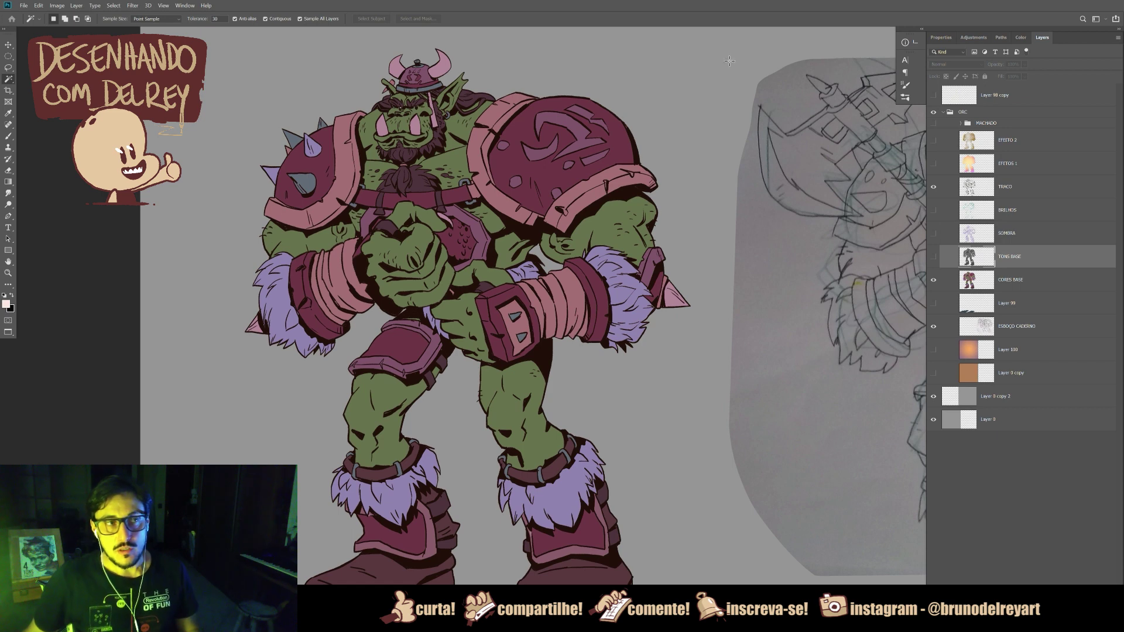
Step: Preview the SOMBRA shading over the flat colors, then swap CORES BASE for TONS BASE with SOMBRA shown over the grays
click(933, 234)
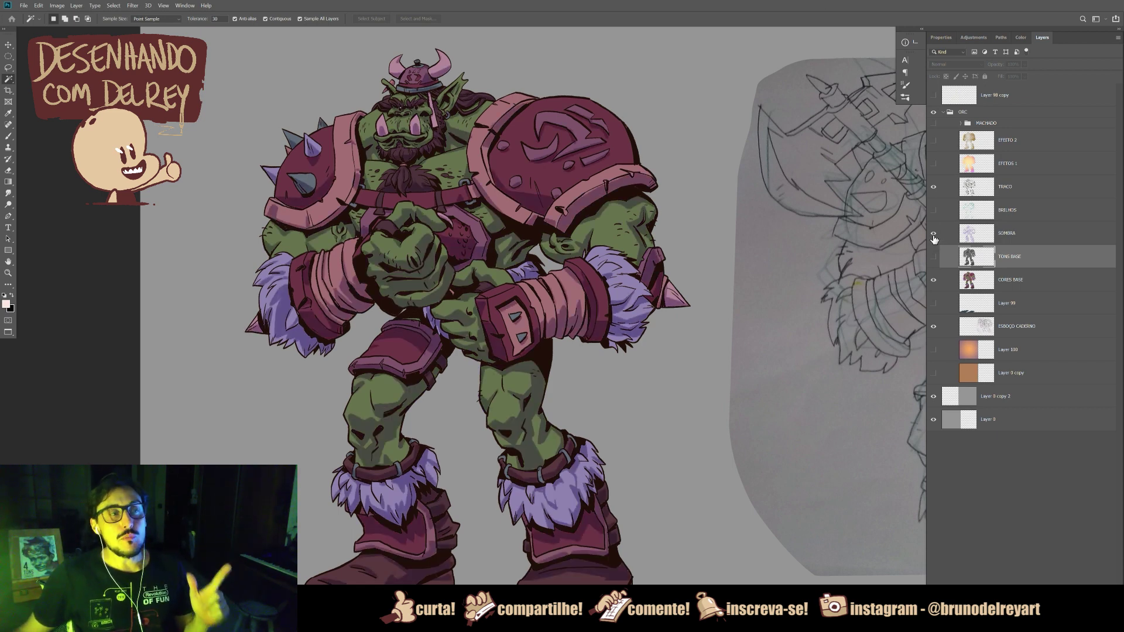
click(934, 234)
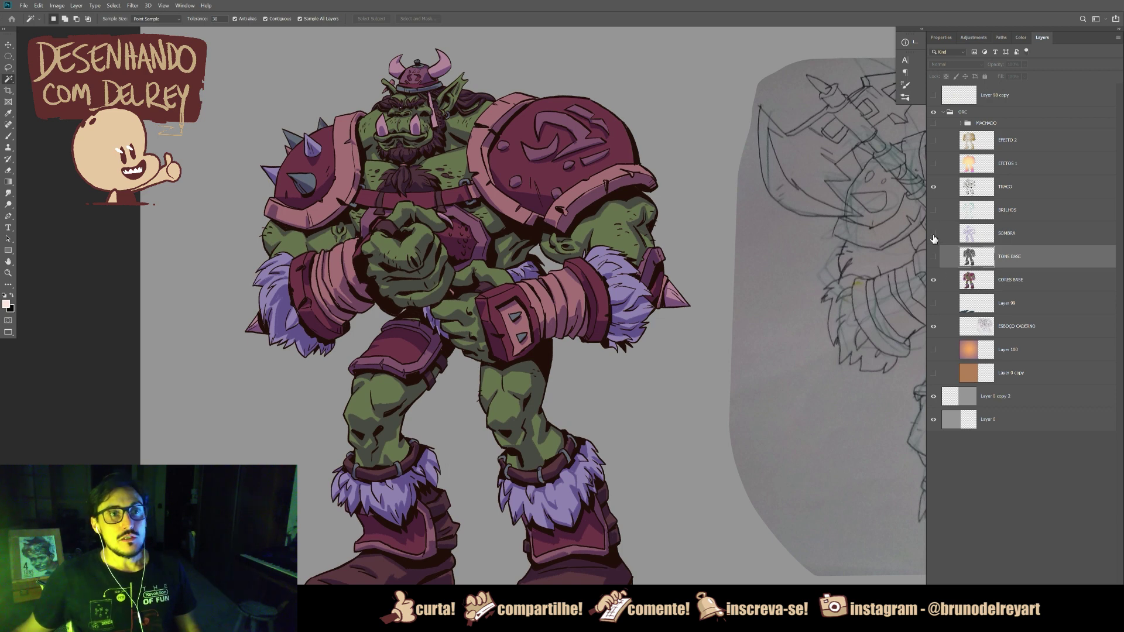
click(933, 281)
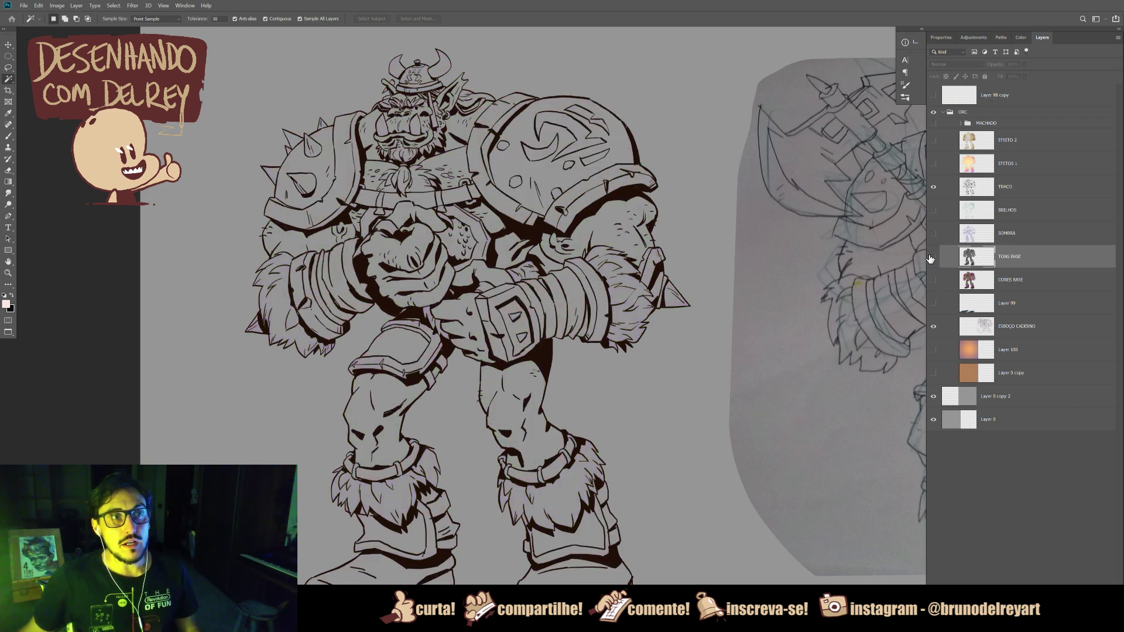
click(932, 257)
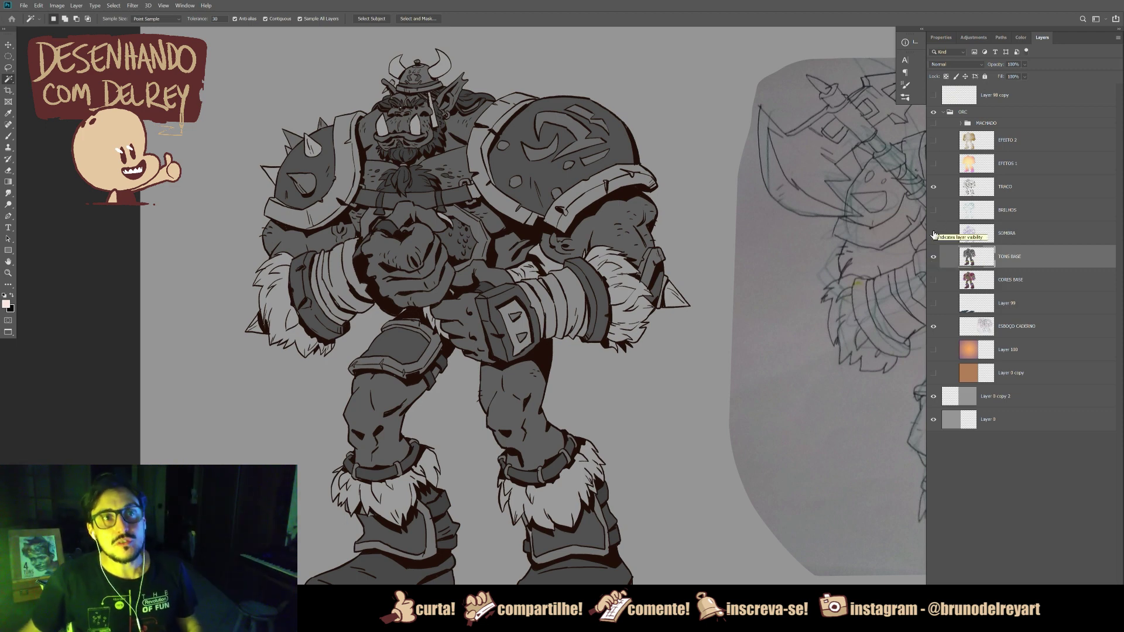
click(933, 234)
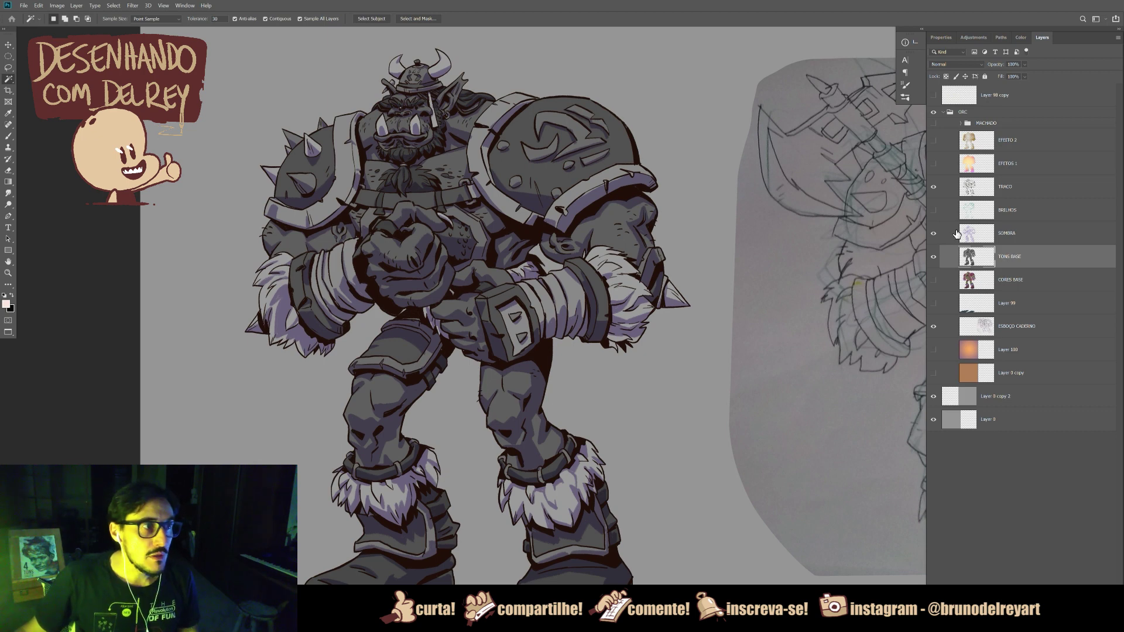
Step: Set the SOMBRA shading layer's blend mode to Normal and inspect its flat lilac shadow shapes up close
click(1006, 233)
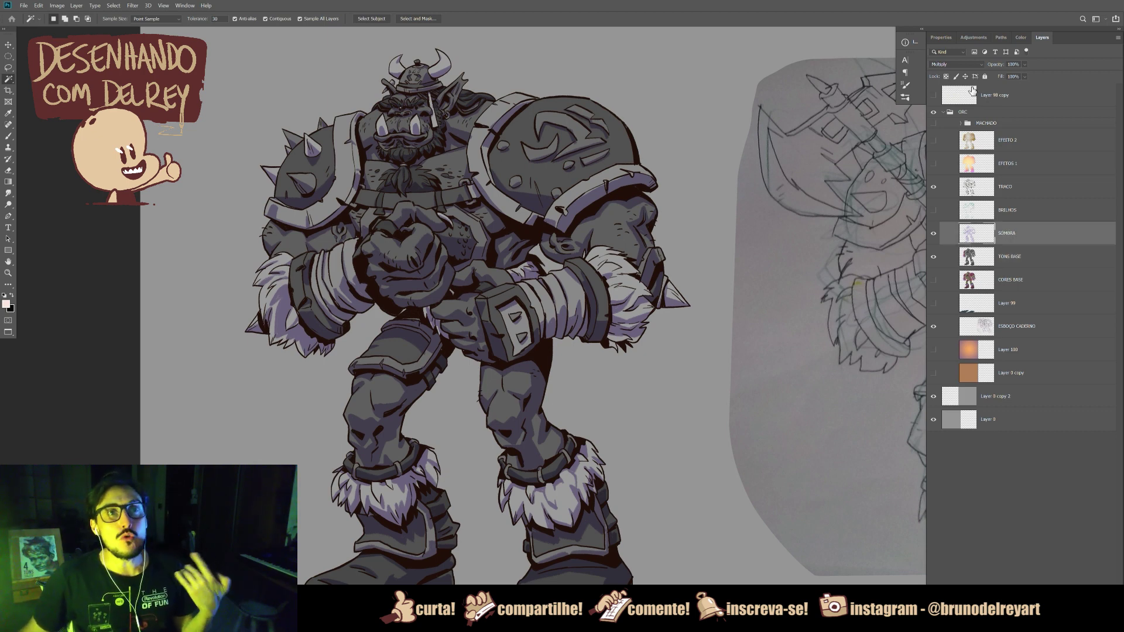
click(960, 66)
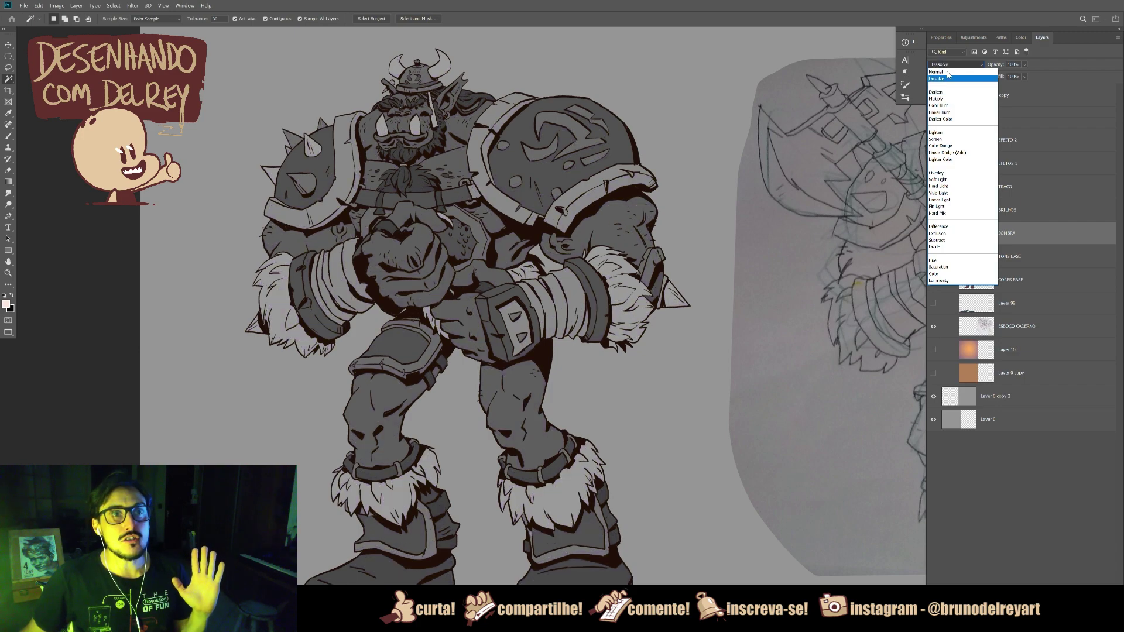
click(953, 72)
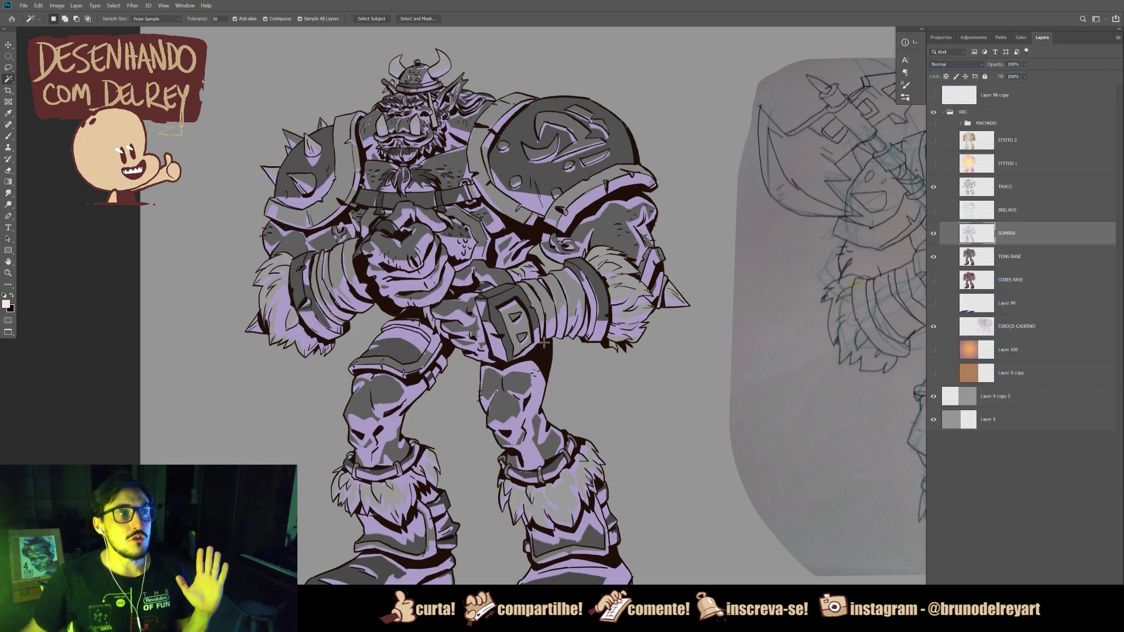
scroll(547, 337, up, 2)
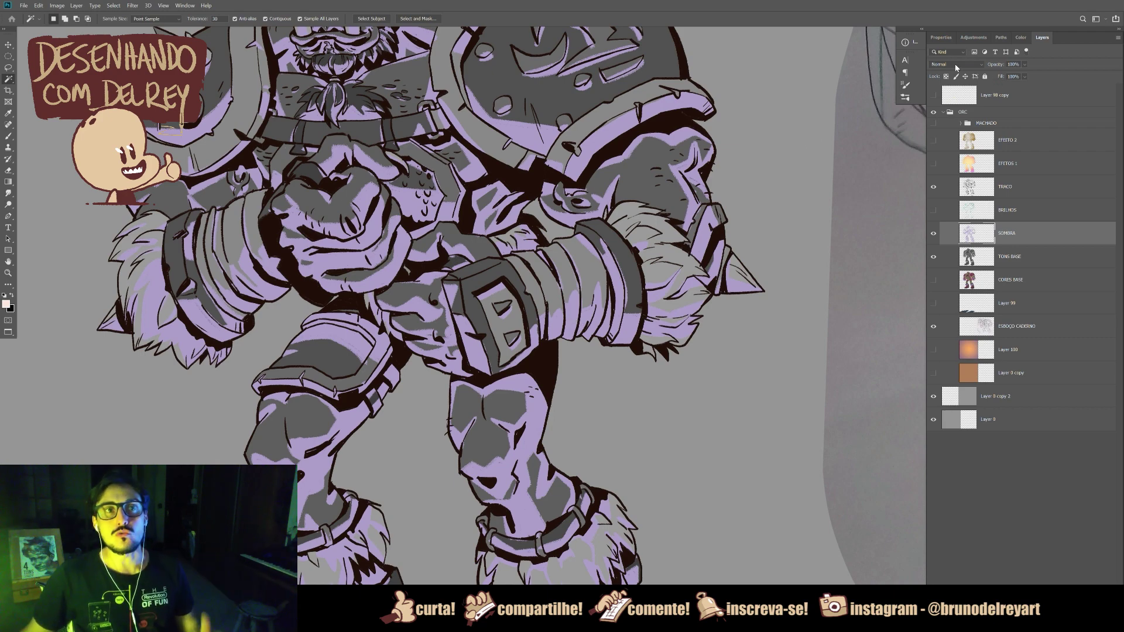
Step: Compare the SOMBRA layer's shadows by switching its blend mode to Multiply and back to Normal
click(956, 65)
click(946, 92)
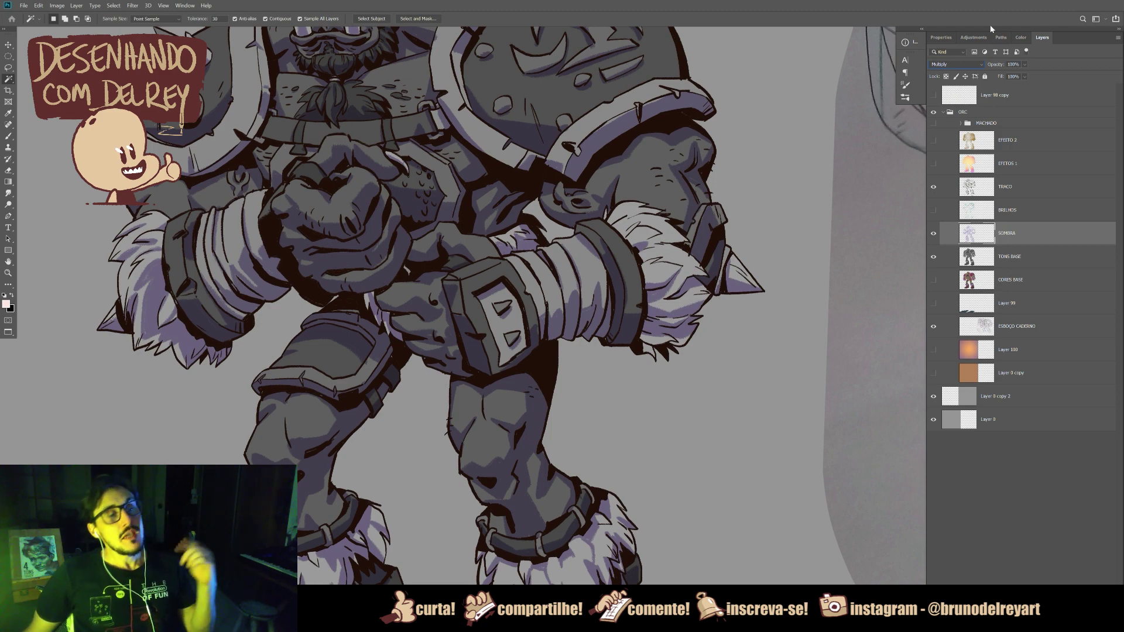
click(956, 64)
click(945, 70)
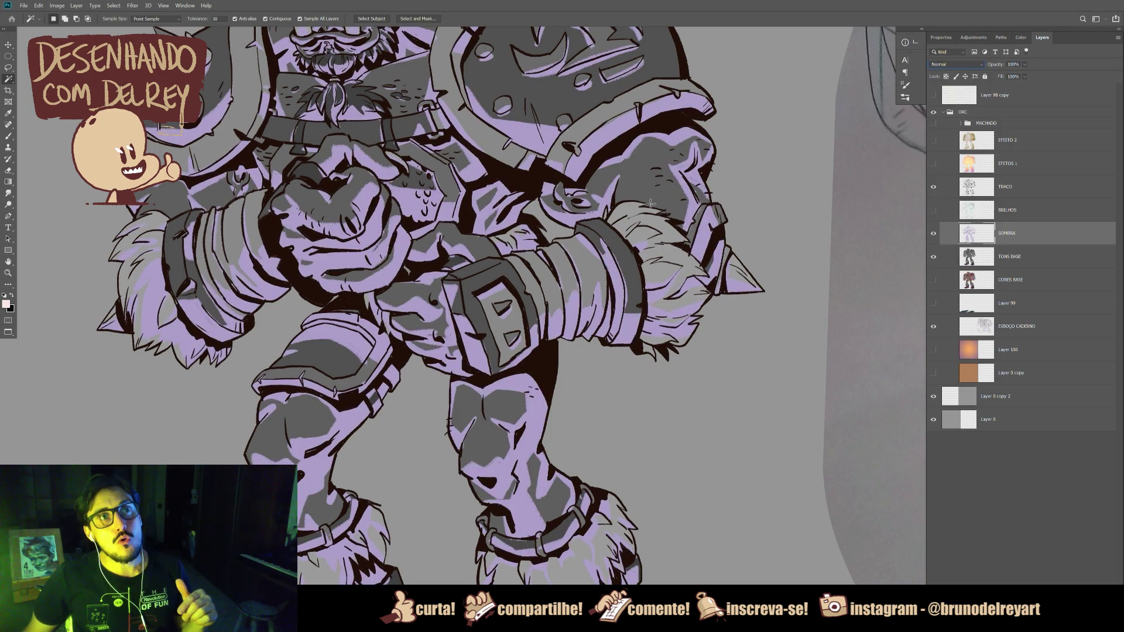
Step: Set the SOMBRA layer's blend mode to Multiply, previewing its shadows in other modes for comparison
drag(495, 213, 562, 308)
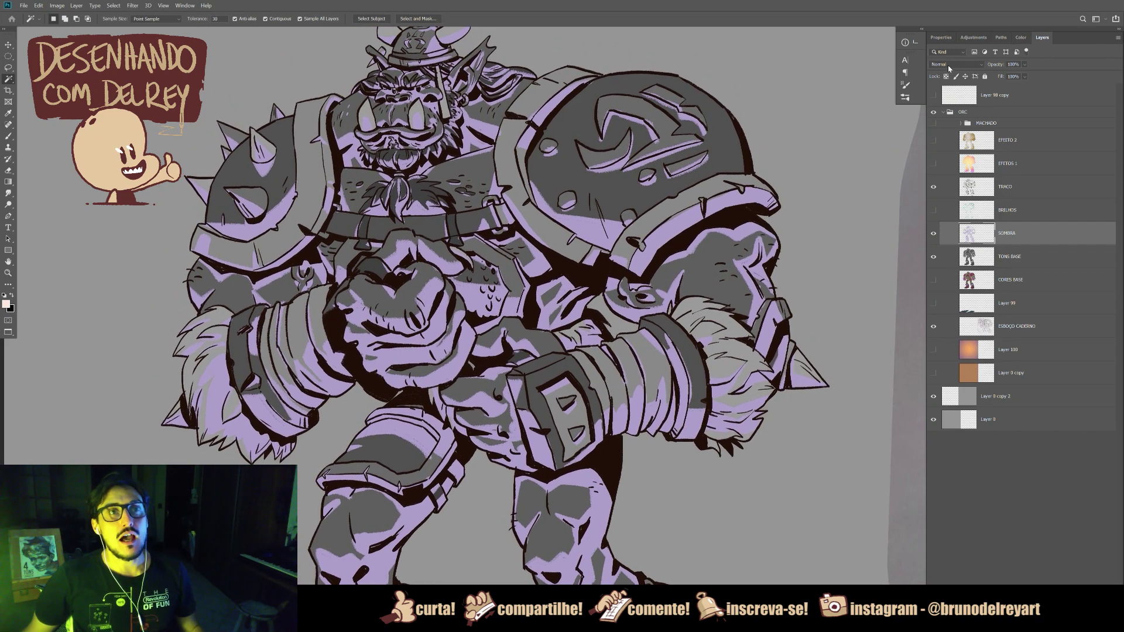
click(947, 65)
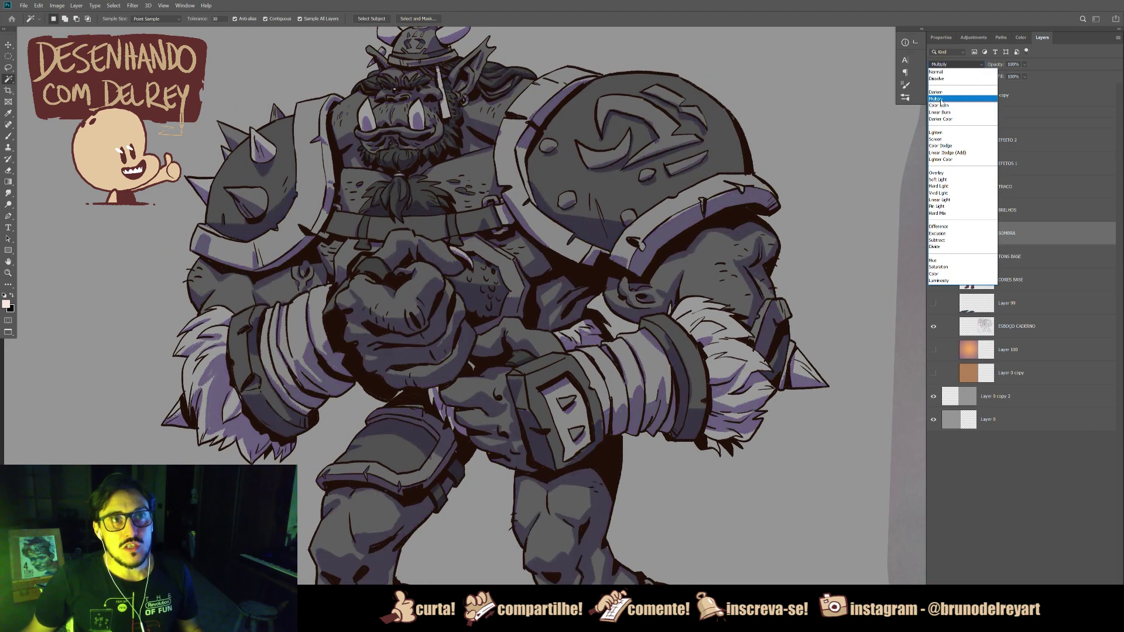
click(935, 100)
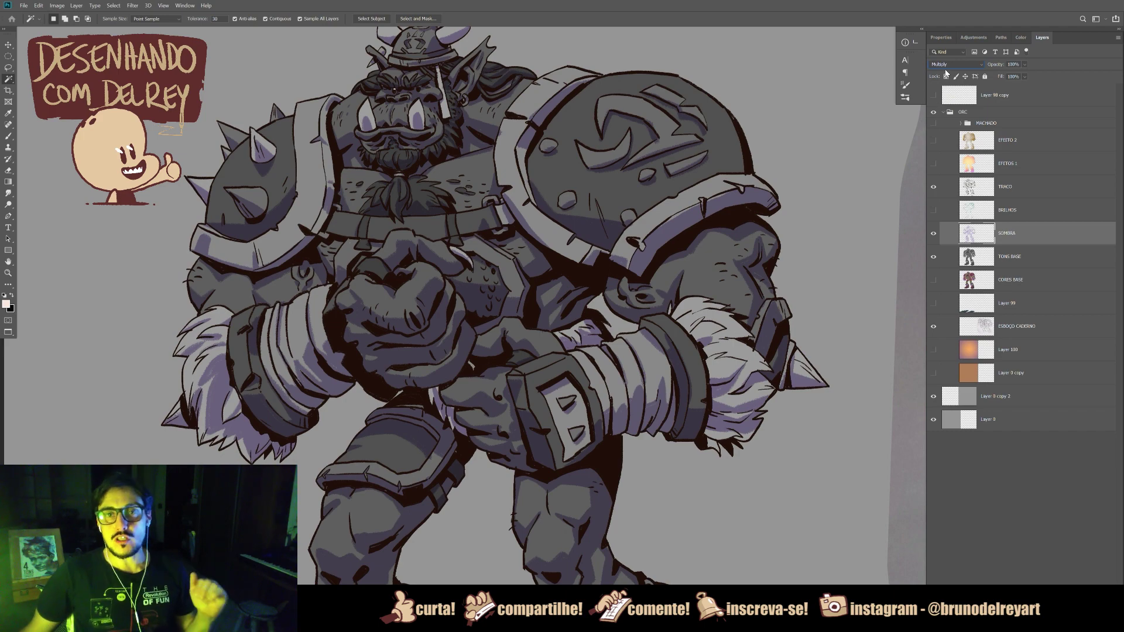
click(948, 65)
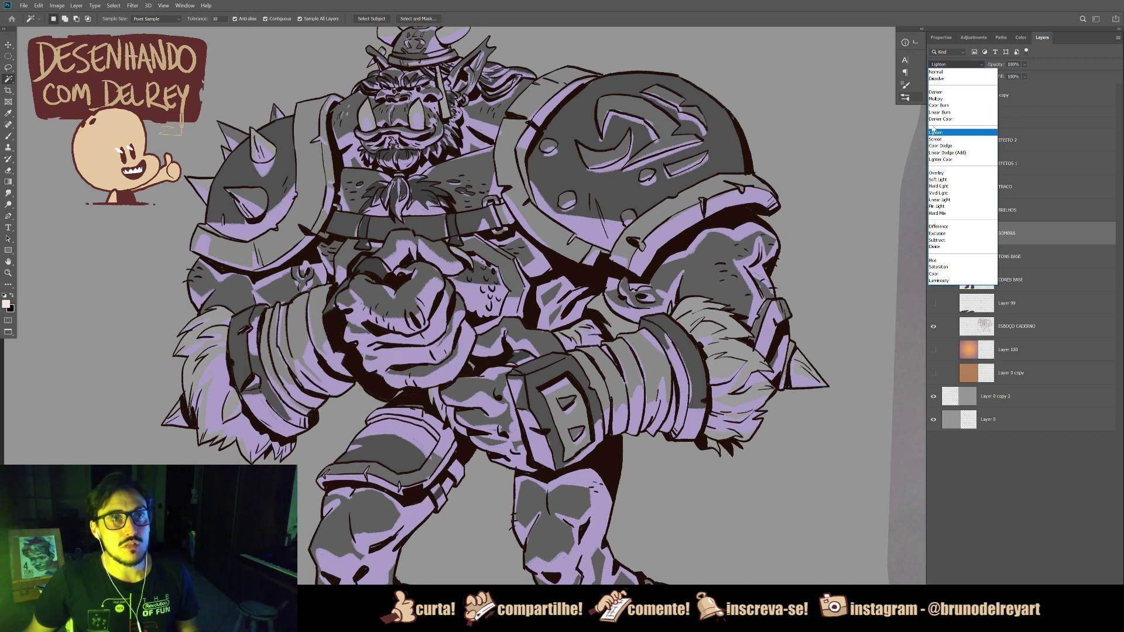
click(935, 99)
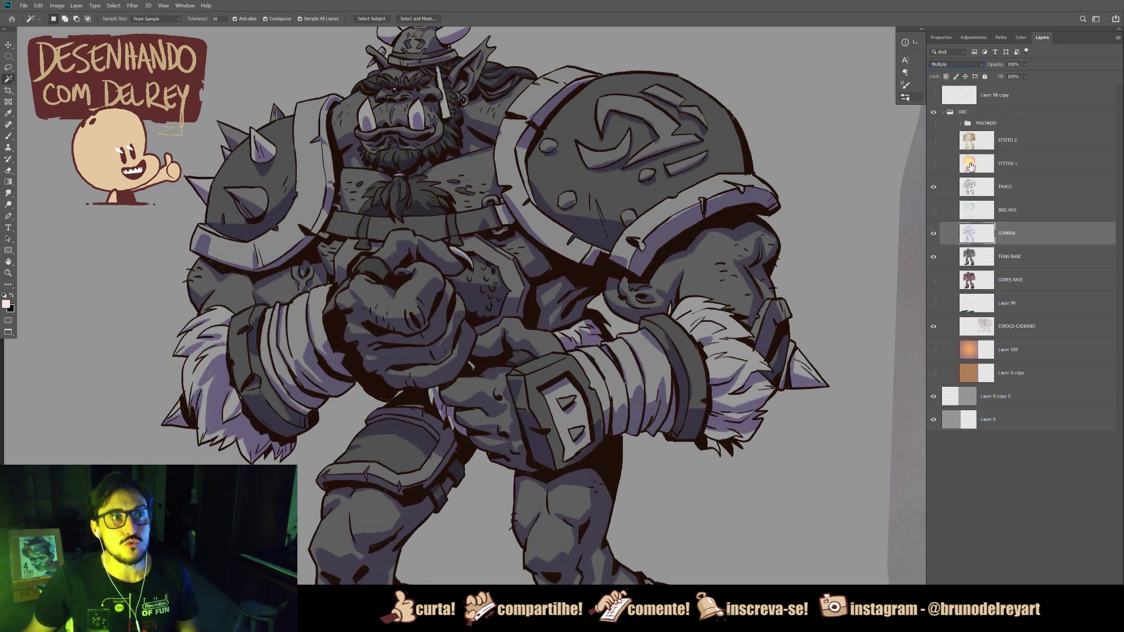
Step: Show and select the BRILHOS highlight layer to examine the whole figure, then hide it again with SOMBRA left visible
click(934, 213)
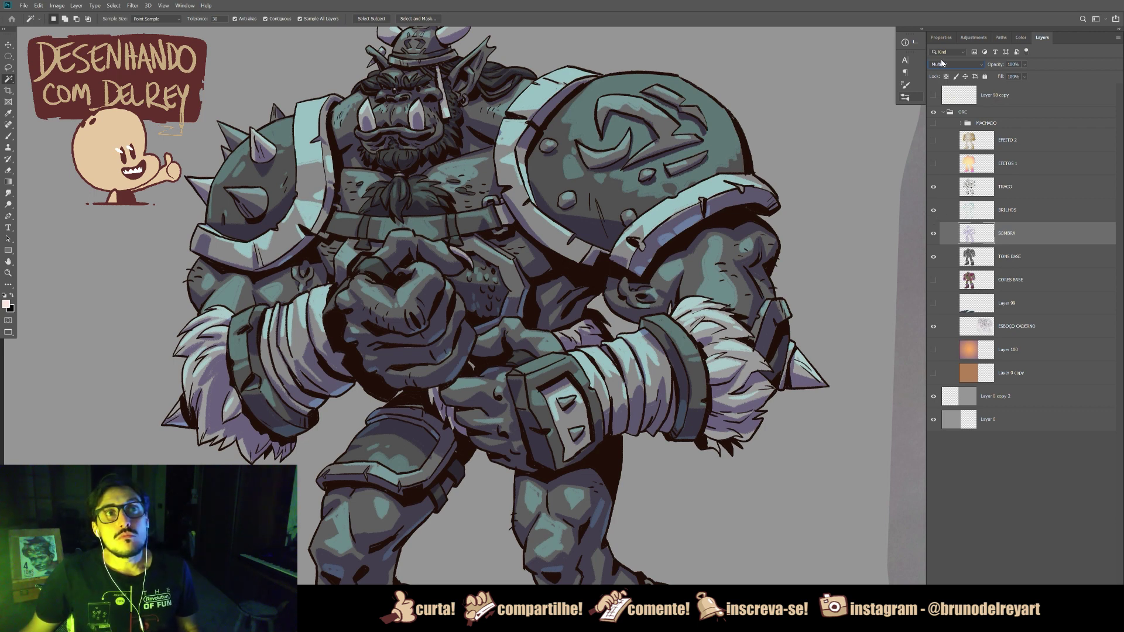
click(987, 216)
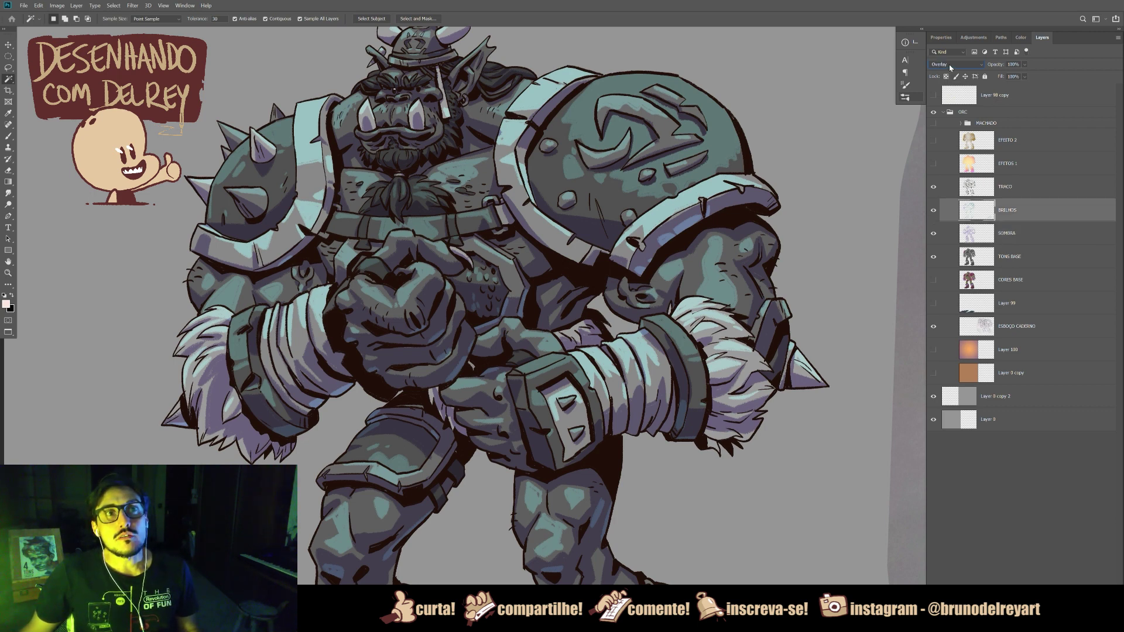
key(ctrl+minus)
key(ctrl+minus)
key(ctrl+minus)
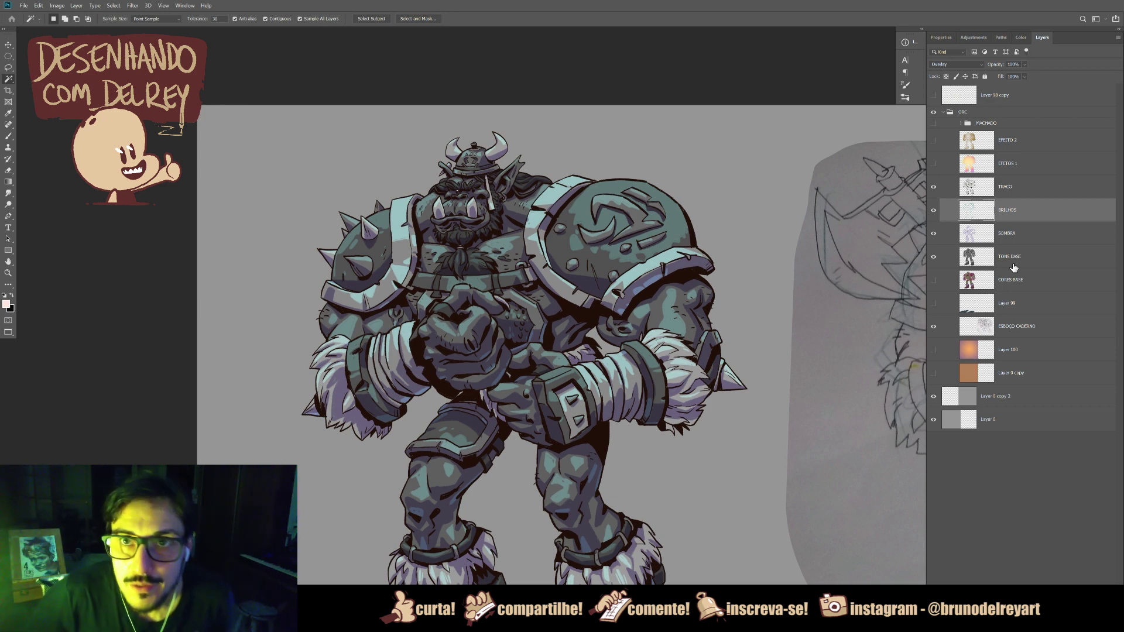
drag(932, 233, 932, 216)
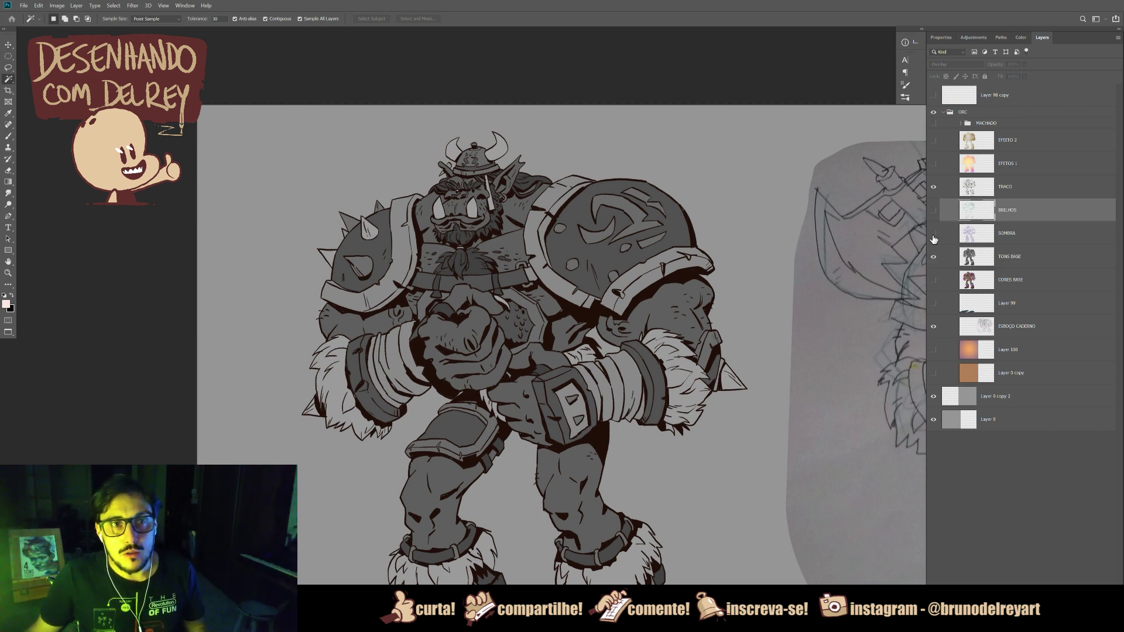
click(934, 237)
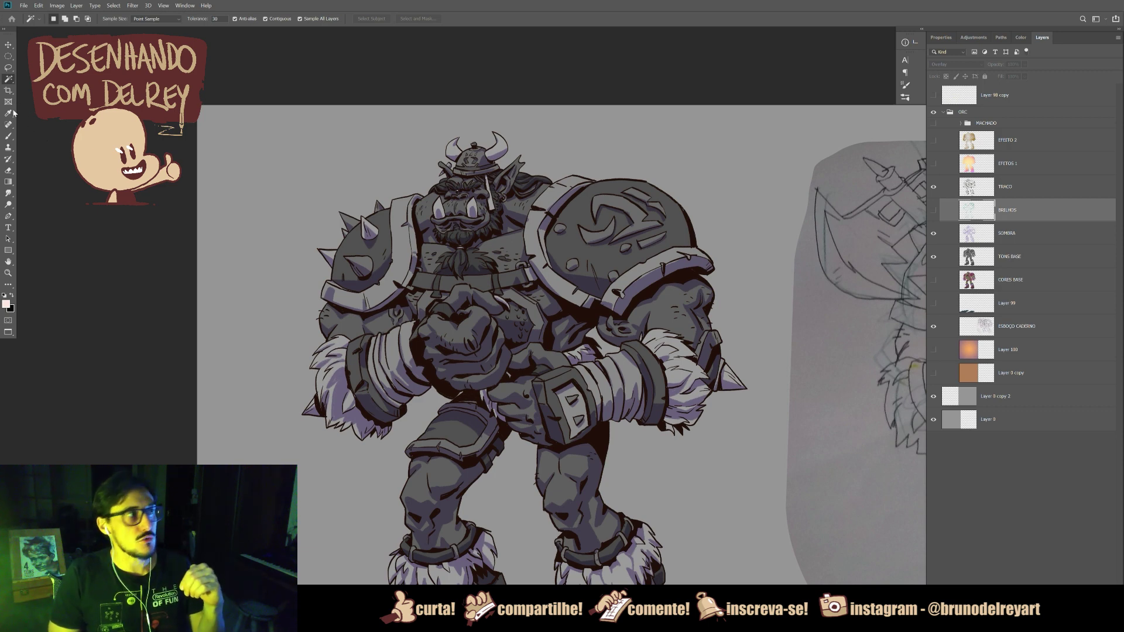
Step: Sample a dark gray from the shoulder armor for the Brush and add an empty layer above BRILHOS
click(9, 136)
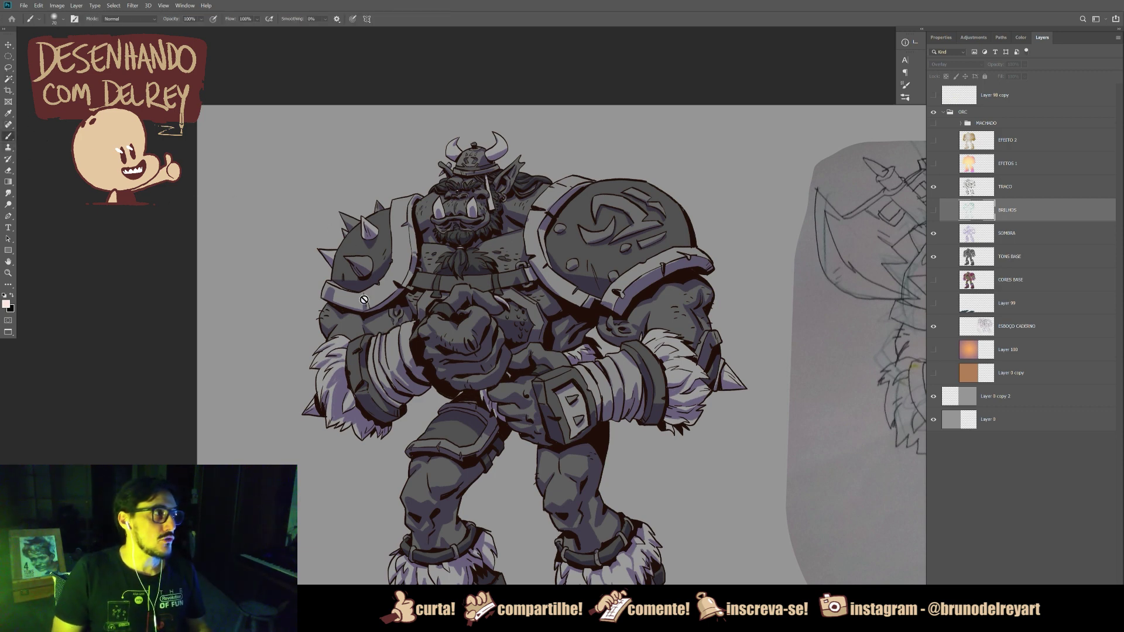
alt+click(371, 278)
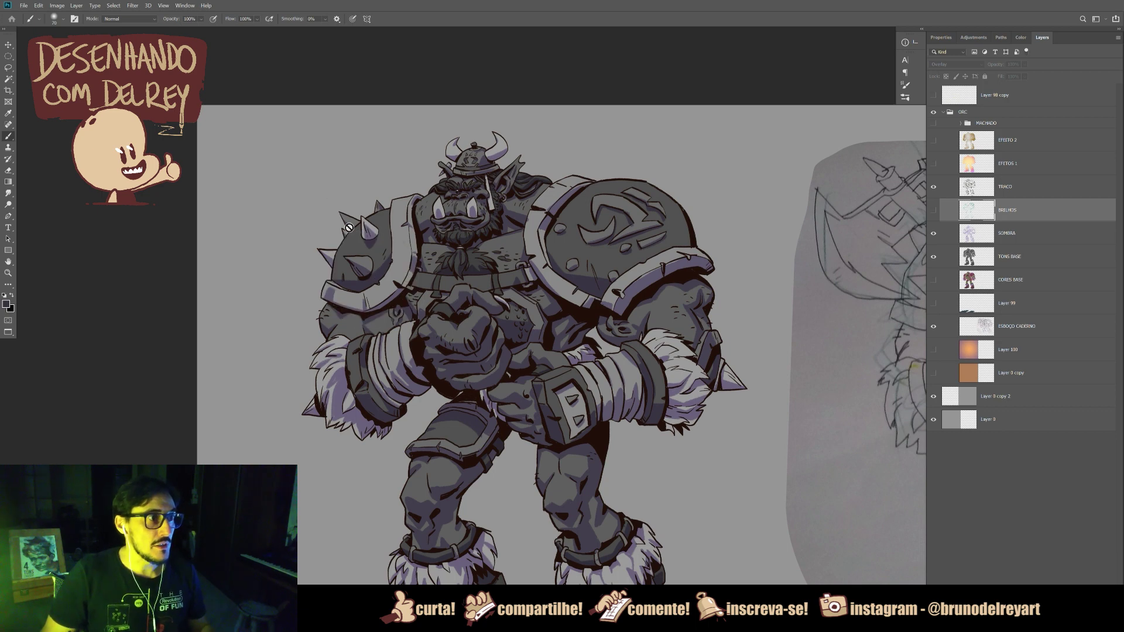
click(315, 154)
key(Return)
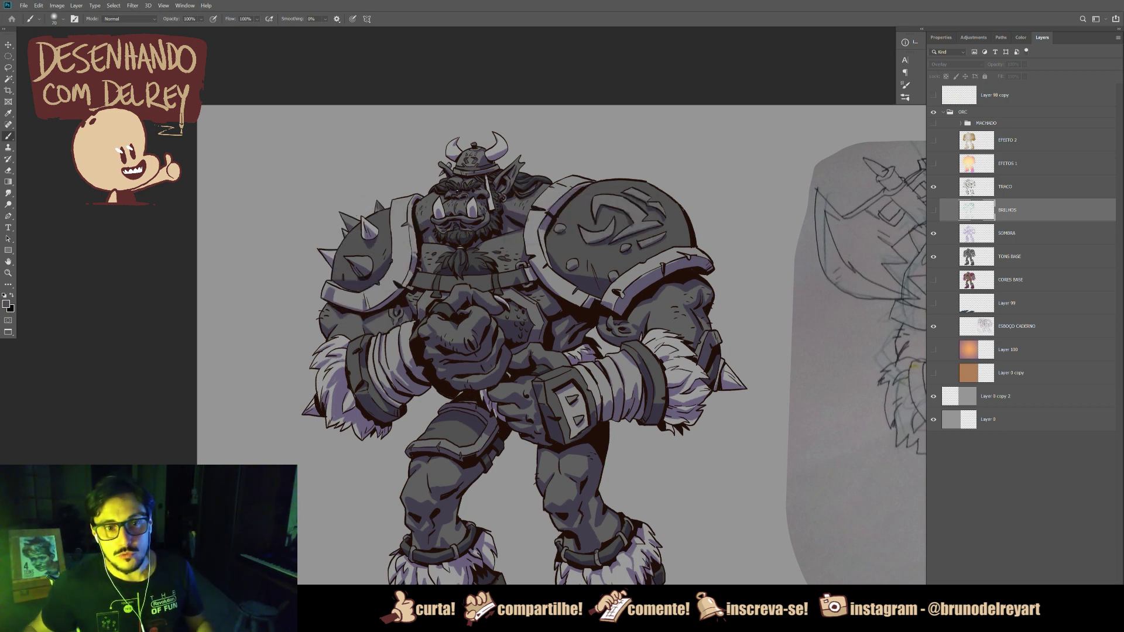
key(ctrl+shift+alt+n)
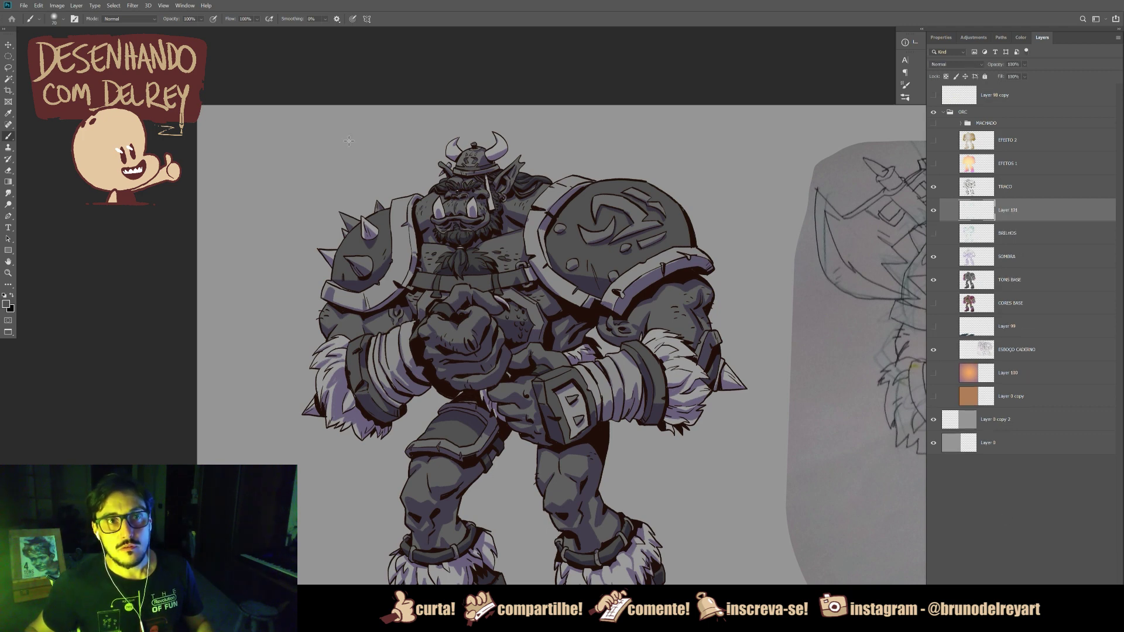
Step: Undo the test stroke made with the soft round brush, switch to a harder-edged textured brush and enlarge it
drag(322, 159, 327, 149)
key(ctrl+z)
right_click(306, 167)
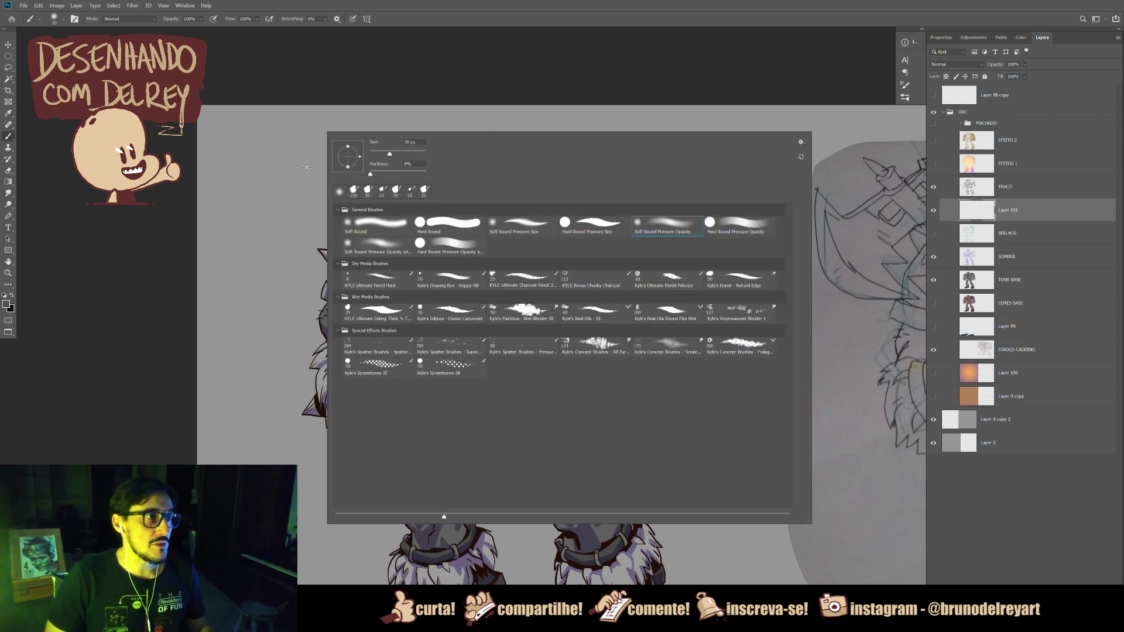
double_click(517, 275)
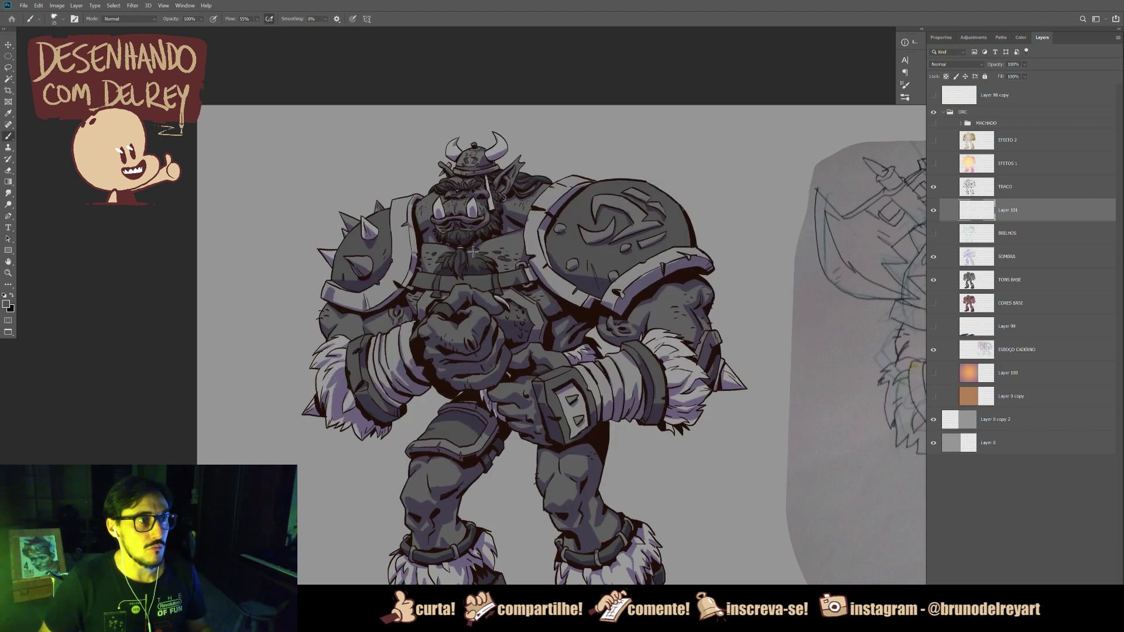
right_click(505, 310)
double_click(631, 400)
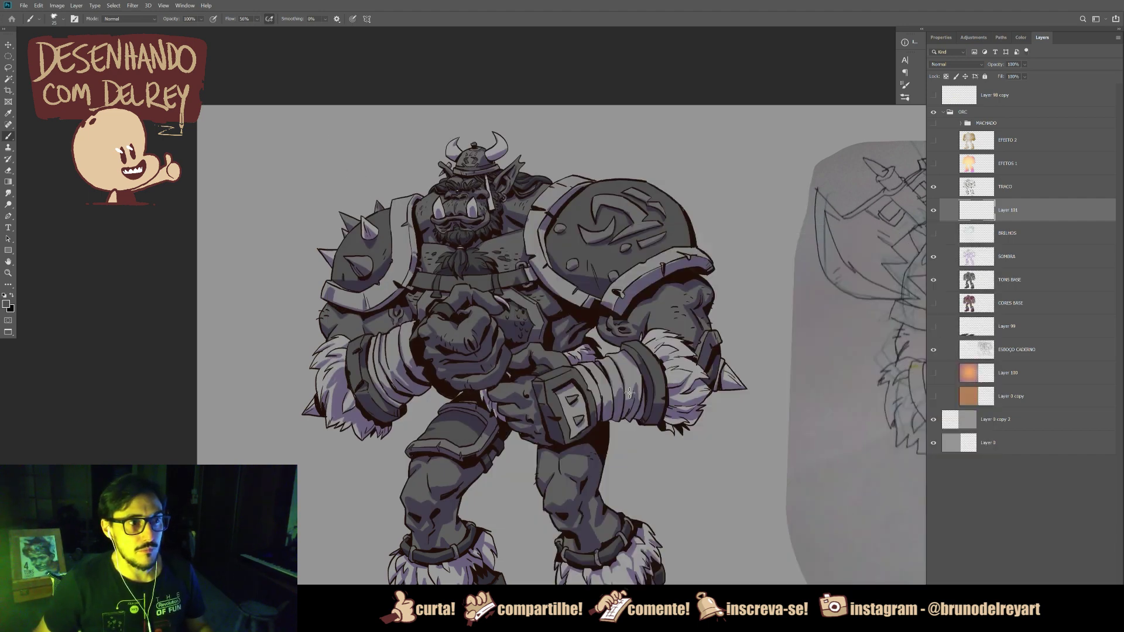
key(bracketright)
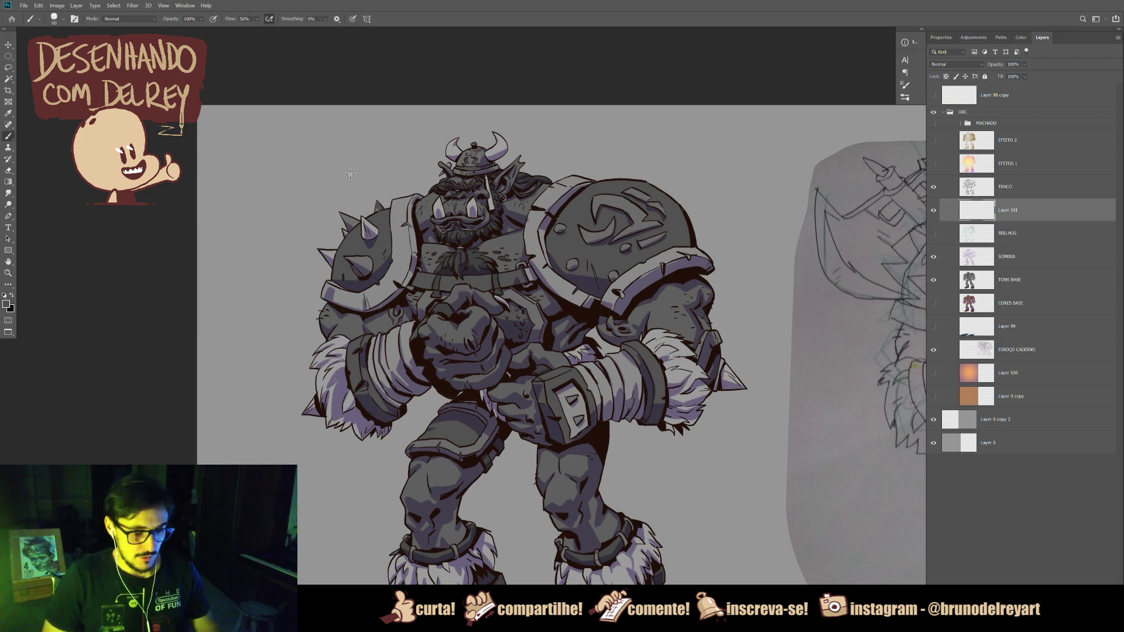
Step: Paint a row of overlapping gray swatches beside the orc's head using base tones sampled from the figure
drag(329, 174, 343, 158)
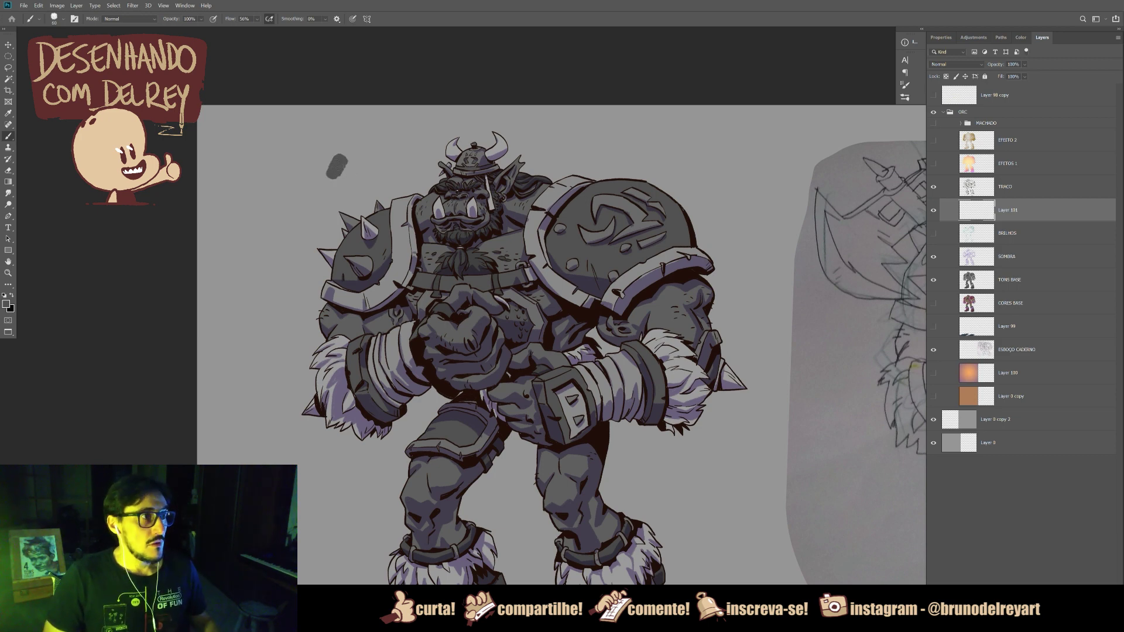
alt+click(399, 241)
mouse_move(355, 162)
mouse_down()
mouse_move(392, 192)
mouse_move(351, 159)
mouse_up()
alt+click(422, 216)
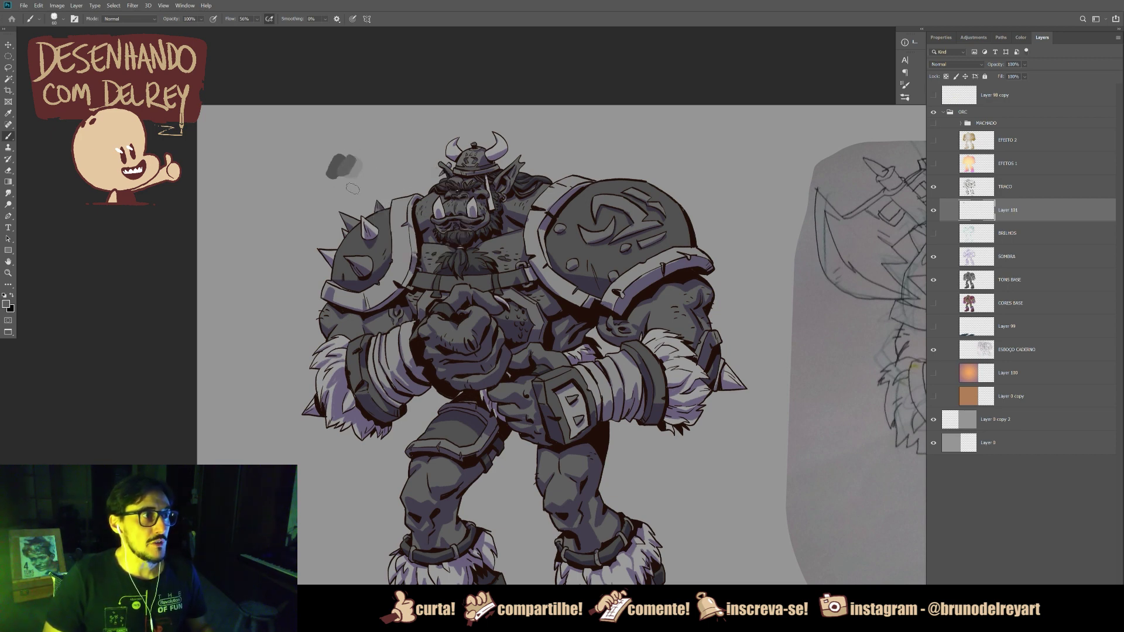
alt+click(502, 150)
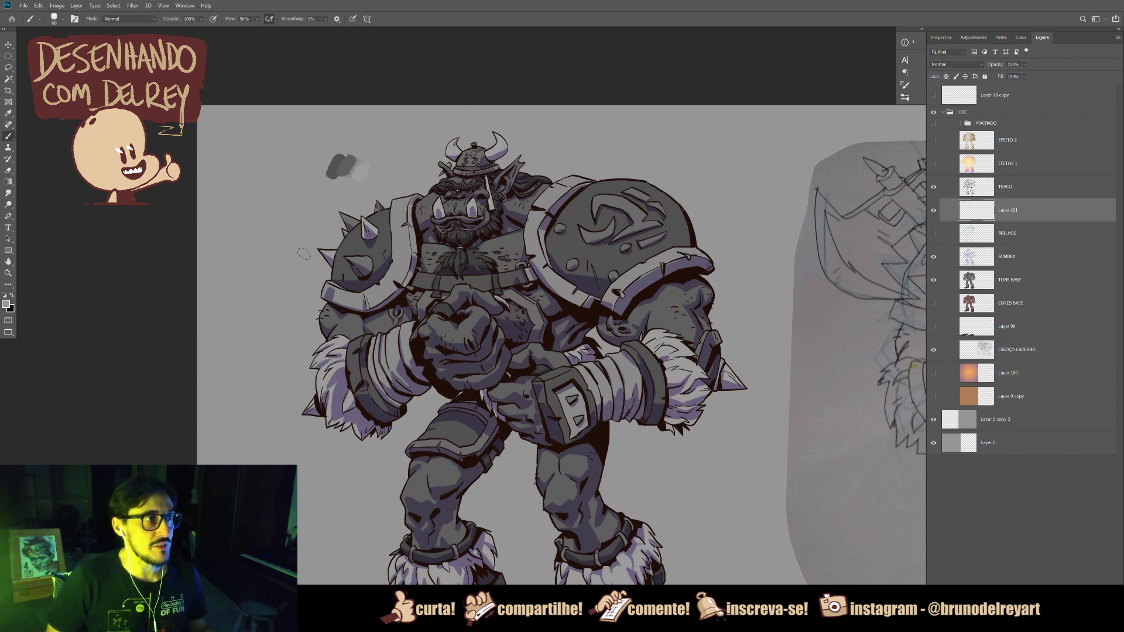
scroll(363, 217, up, 2)
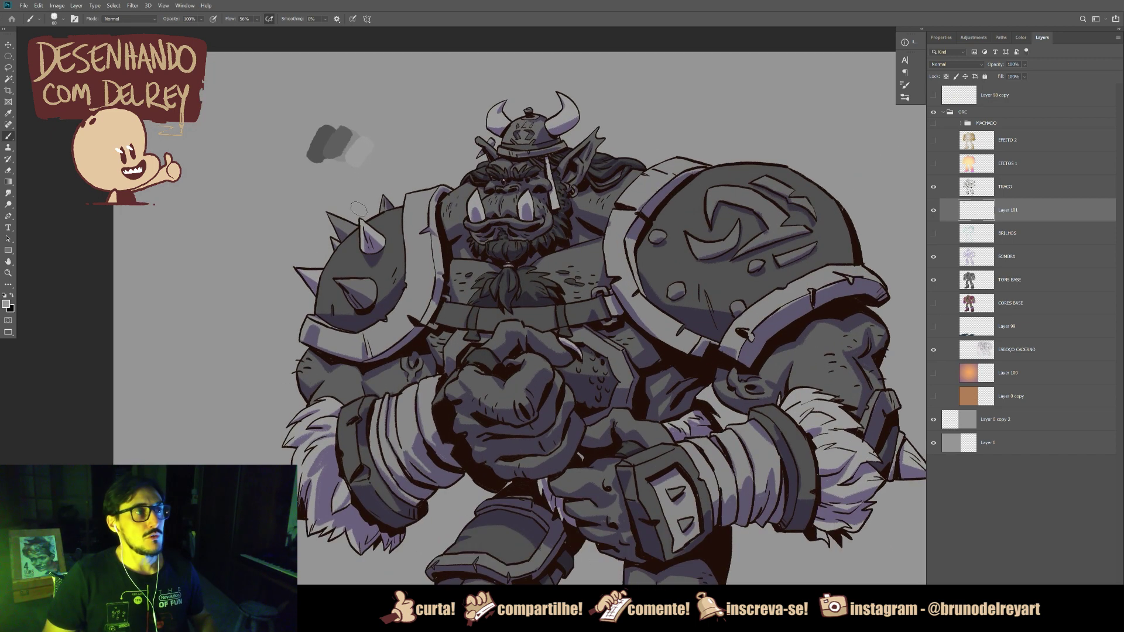
scroll(363, 206, up, 1)
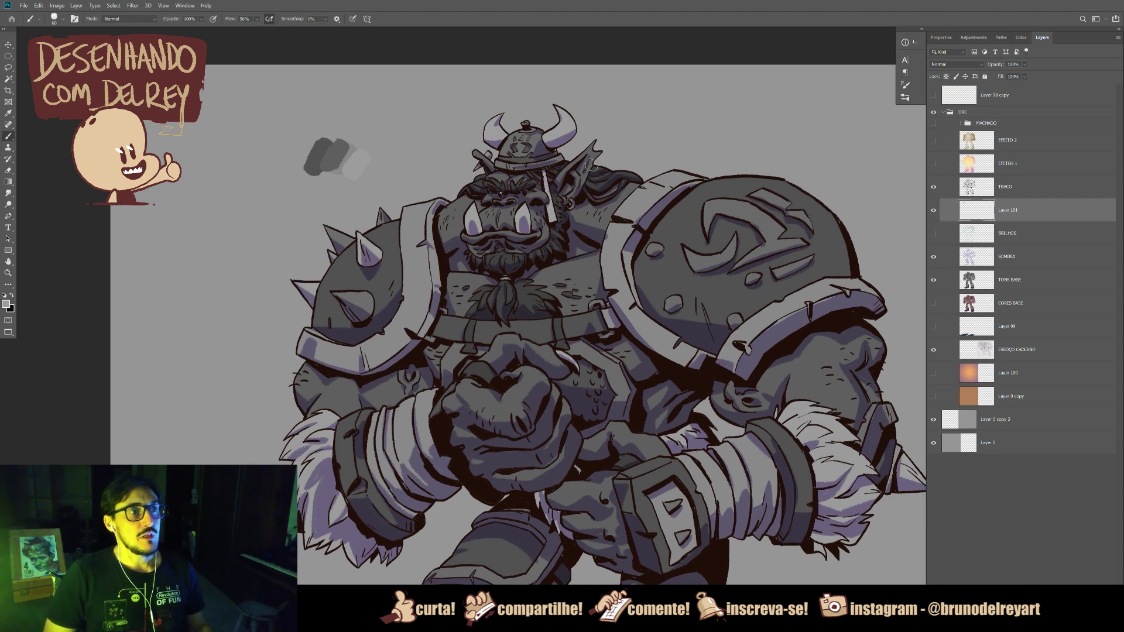
Step: Toggle the SOMBRA layer's visibility, select it and set its blend mode to Normal
click(933, 257)
click(934, 257)
click(945, 257)
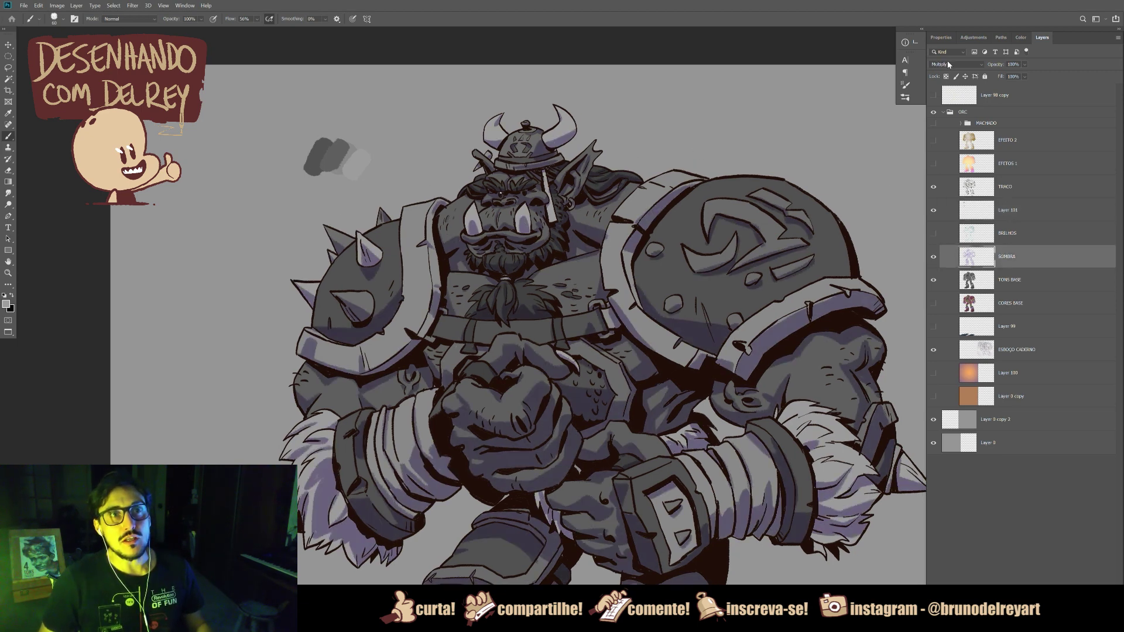
click(948, 64)
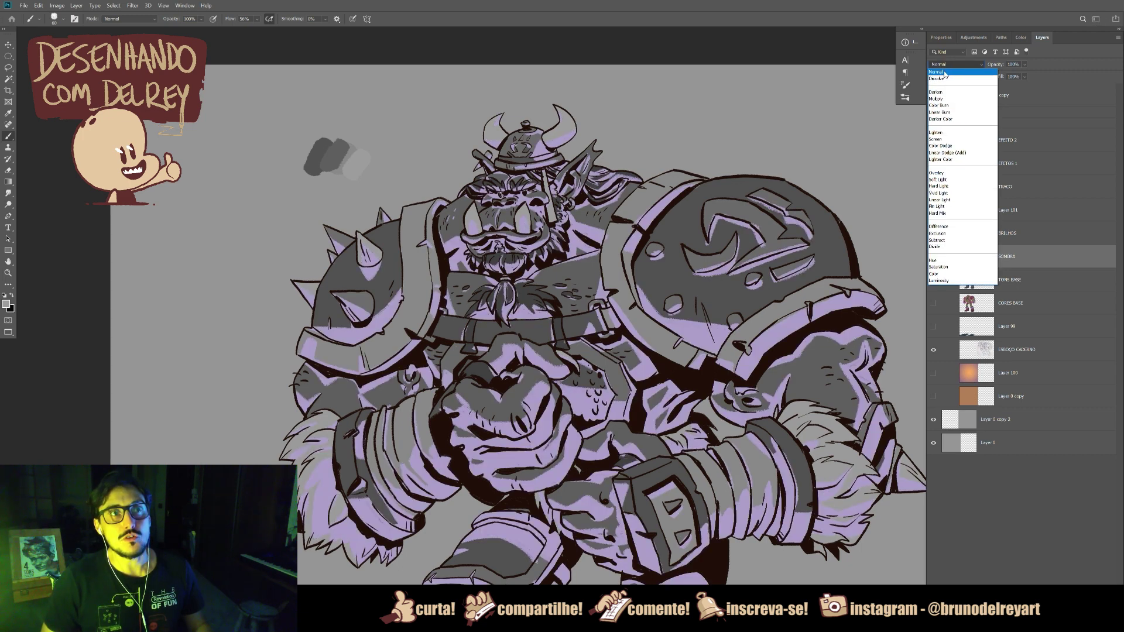
click(944, 72)
Step: Sample the lilac shadow color, place the swatch layer beneath SOMBRA, and paint a lilac band over the gray swatches' lower ends on SOMBRA
alt+click(391, 312)
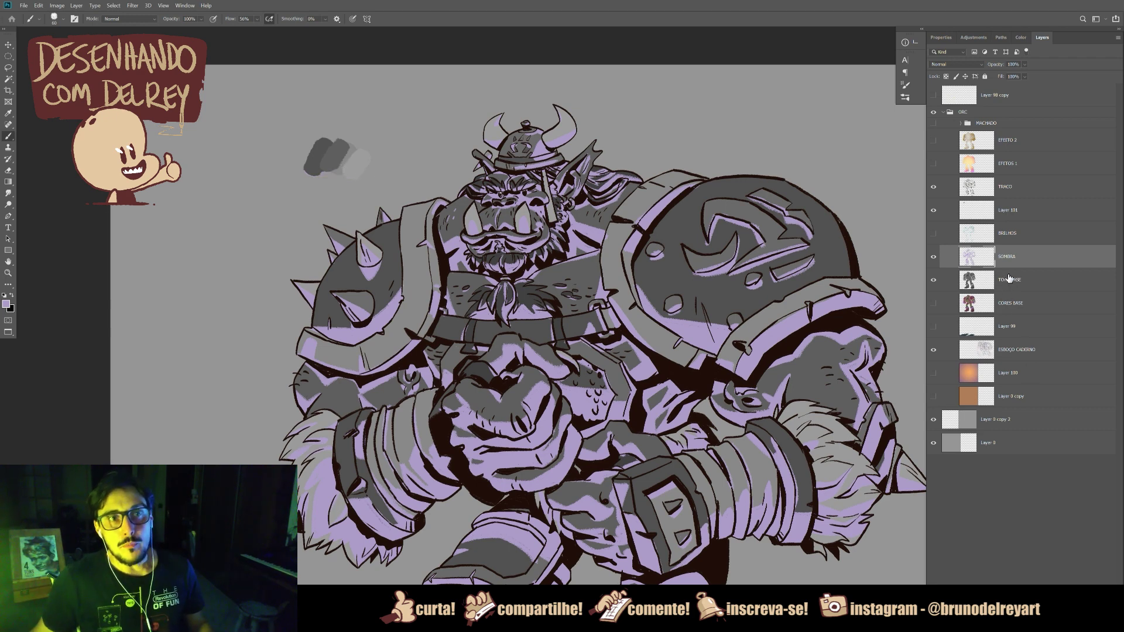
drag(995, 217, 995, 268)
mouse_move(309, 168)
mouse_down()
mouse_move(358, 171)
mouse_move(340, 182)
mouse_move(355, 175)
mouse_up()
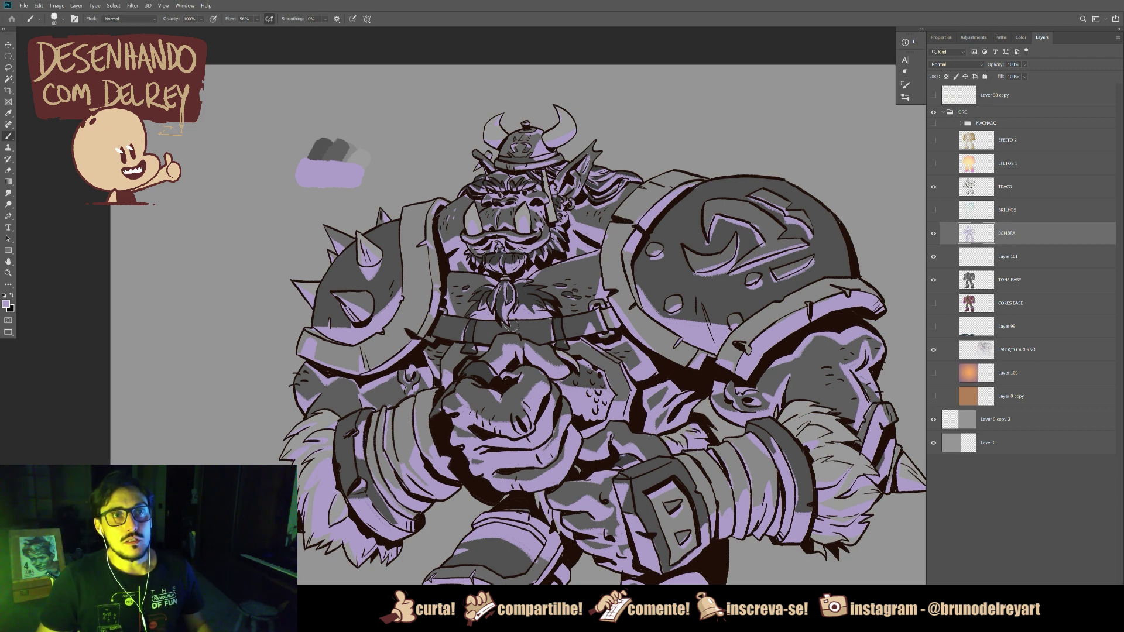
Step: Set the SOMBRA layer to Multiply and examine up close how the lilac band darkens each gray swatch
click(958, 64)
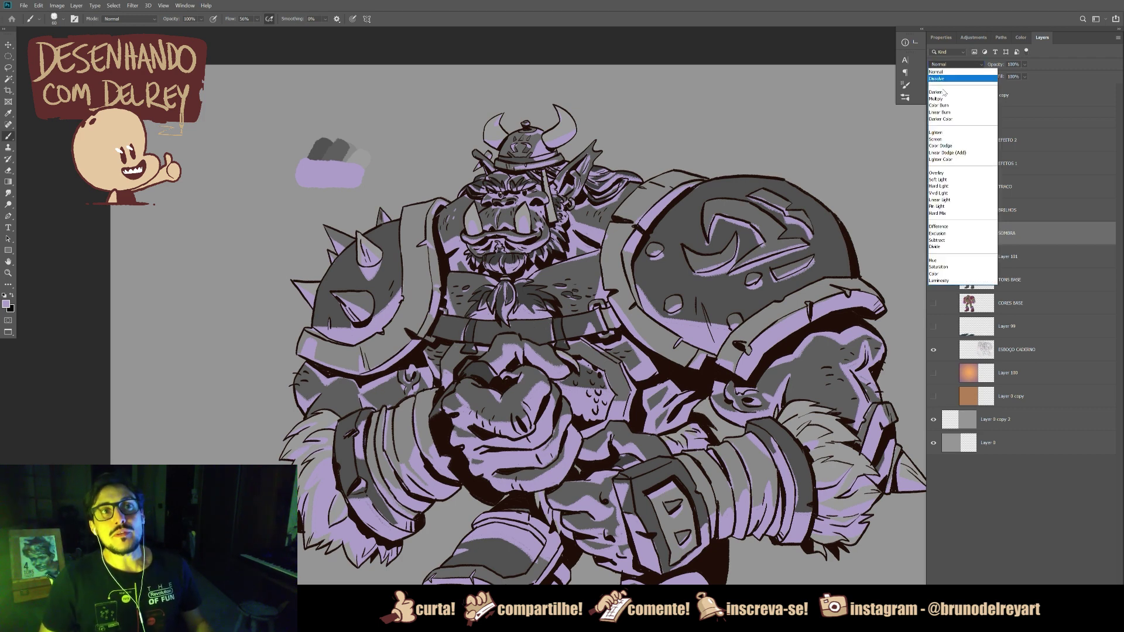
click(951, 93)
drag(385, 193, 479, 267)
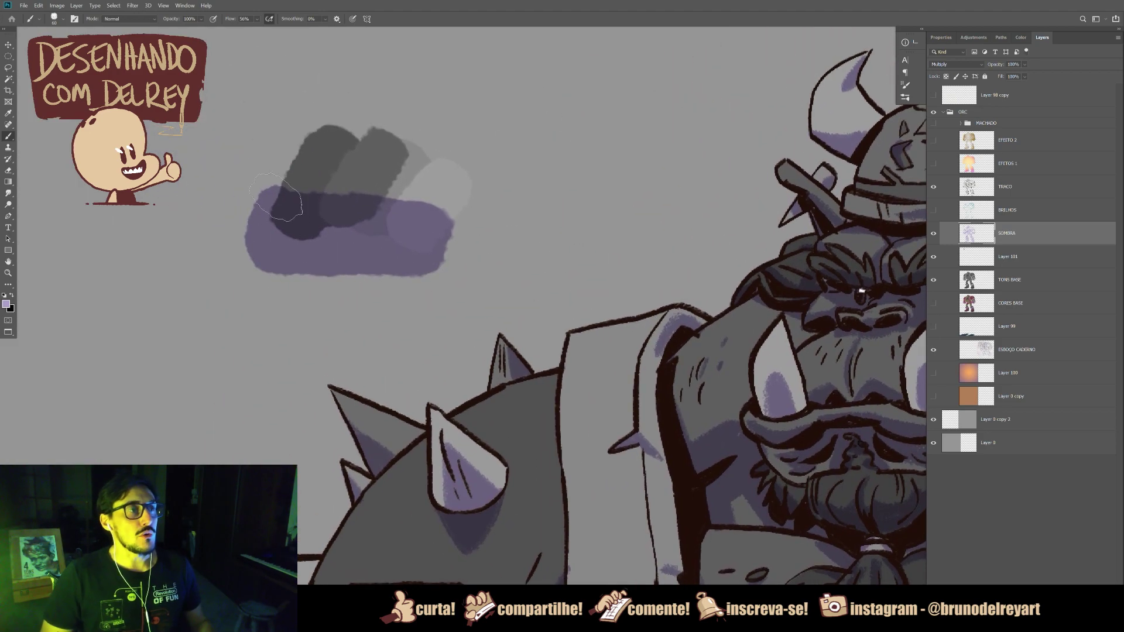
mouse_move(624, 352)
mouse_down()
mouse_move(601, 266)
mouse_move(598, 278)
mouse_up()
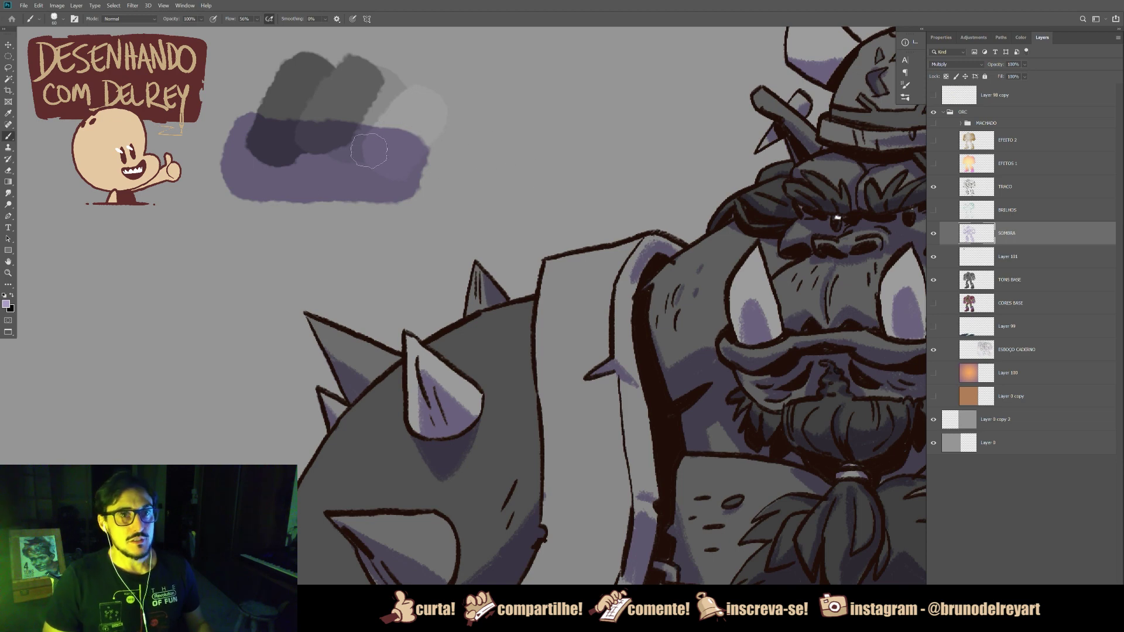
Step: Shrink the brush and draw small arrows from the lilac band up into each gray swatch
key(bracketleft)
key(bracketleft)
key(bracketleft)
key(bracketleft)
key(bracketleft)
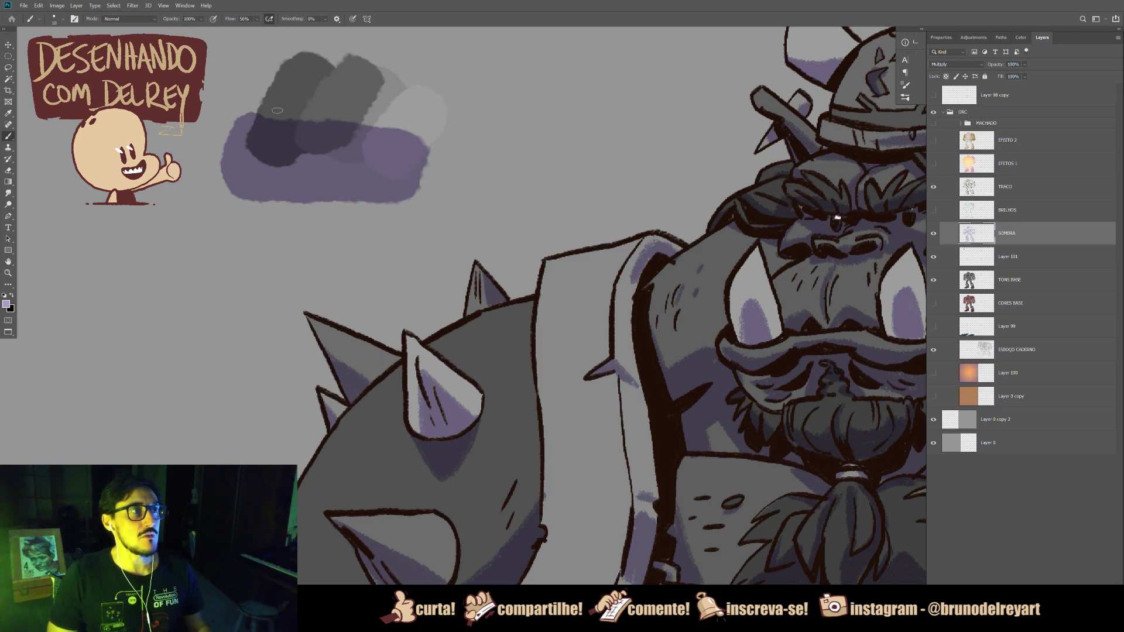
mouse_move(279, 118)
mouse_down()
mouse_move(288, 97)
mouse_move(277, 103)
mouse_move(332, 100)
mouse_move(315, 110)
mouse_move(375, 112)
mouse_up()
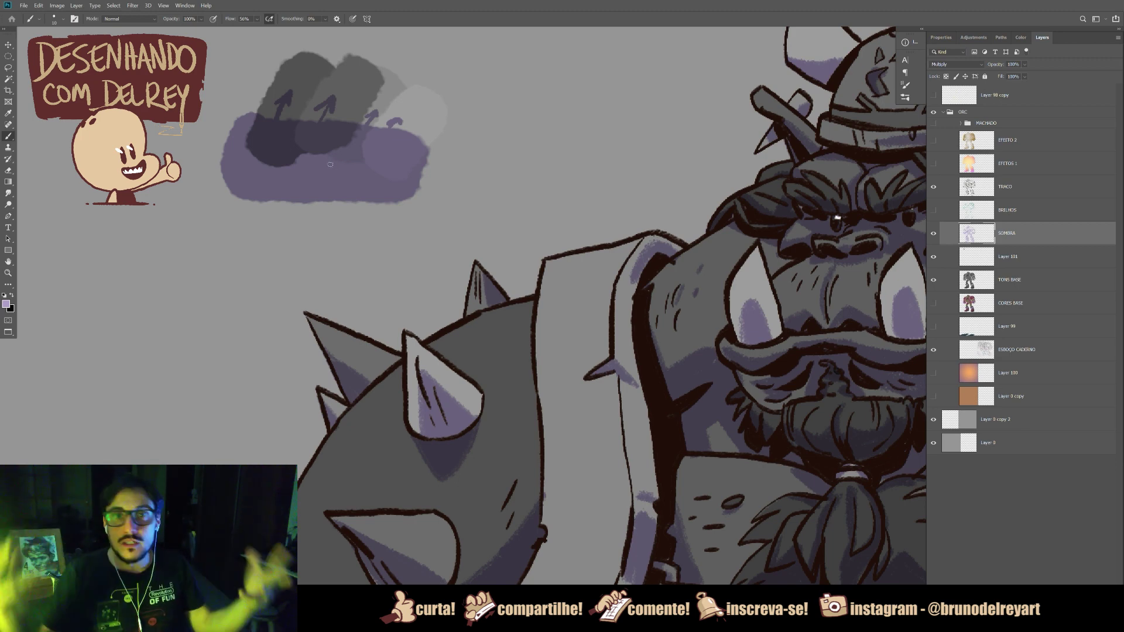
Step: Show the BRILHOS highlight layer, select it and set its blend mode to Normal
click(933, 209)
click(987, 217)
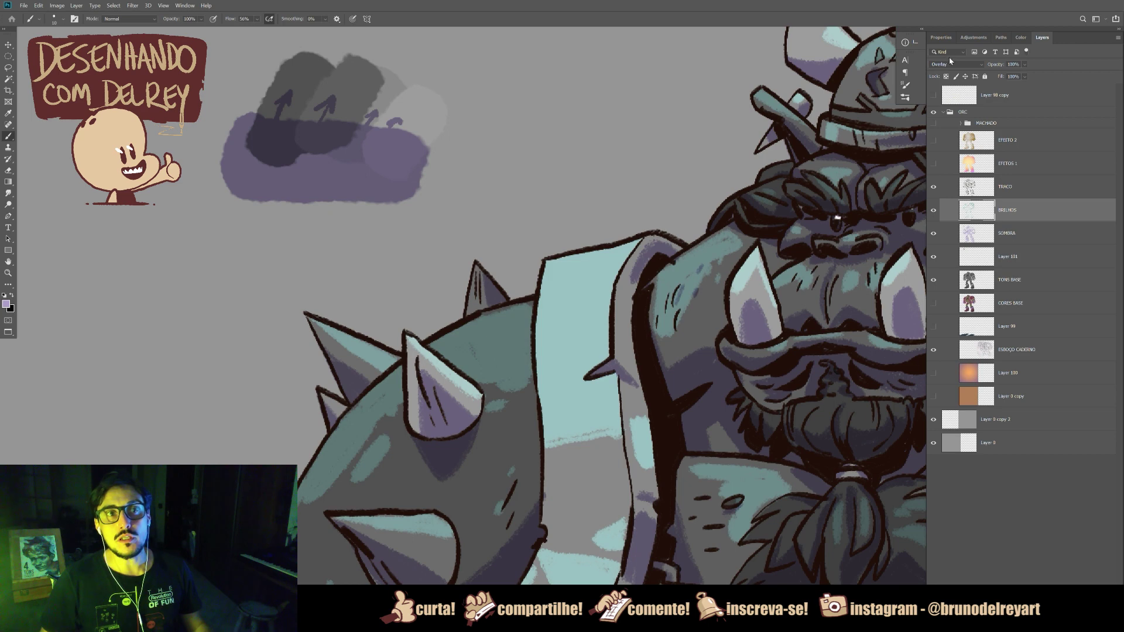
click(948, 66)
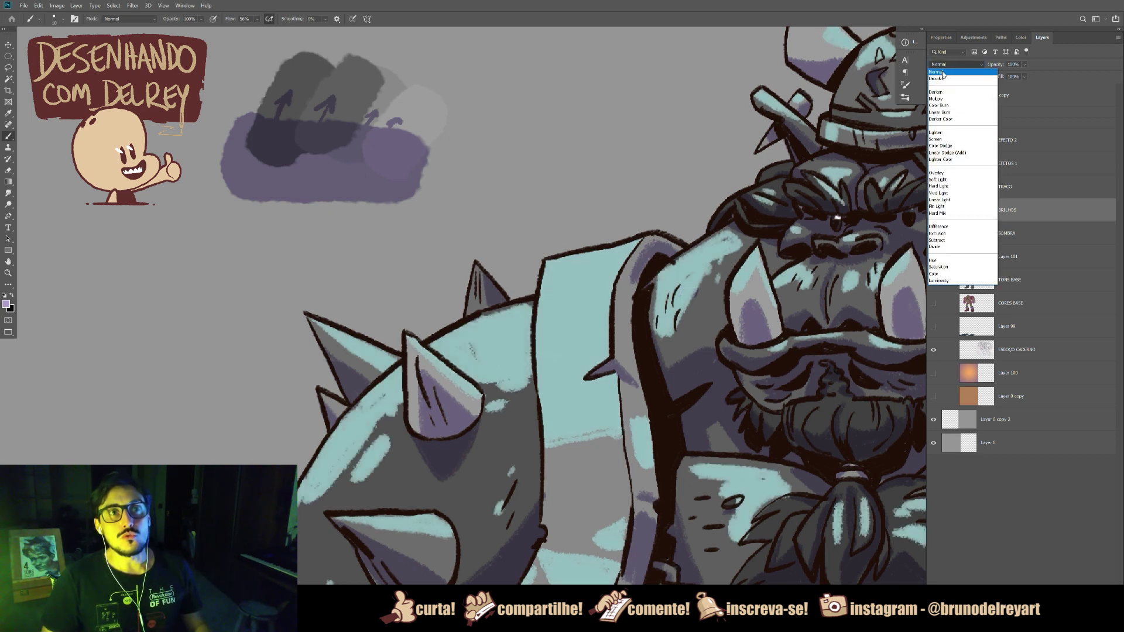
click(944, 66)
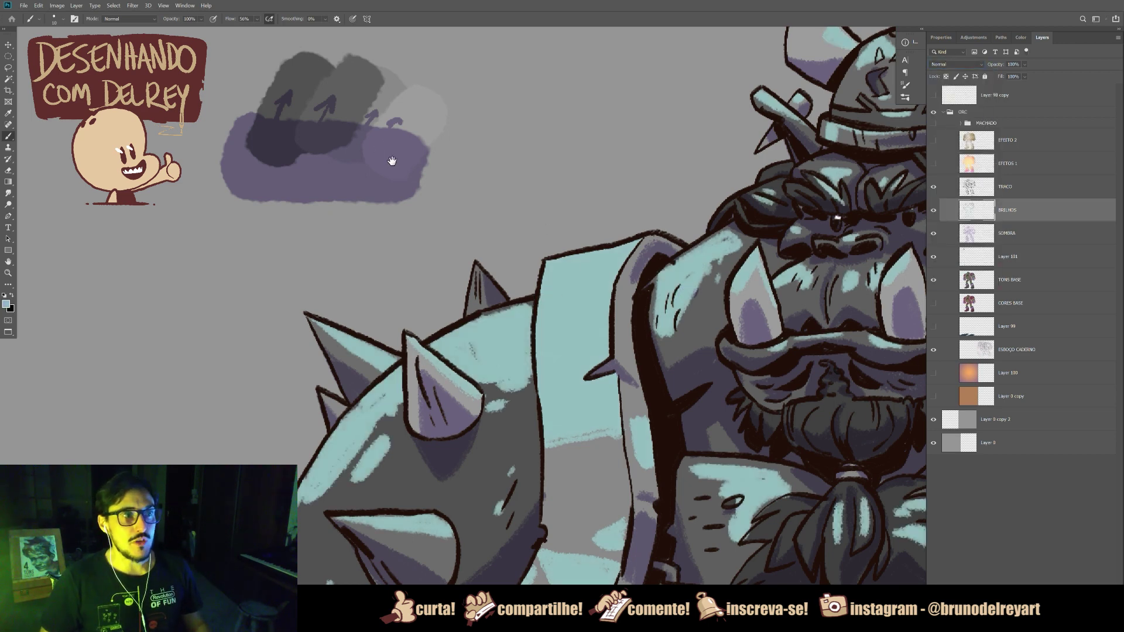
Step: Paint a light teal band across the upper ends of the gray swatches on the BRILHOS layer
drag(381, 146, 439, 213)
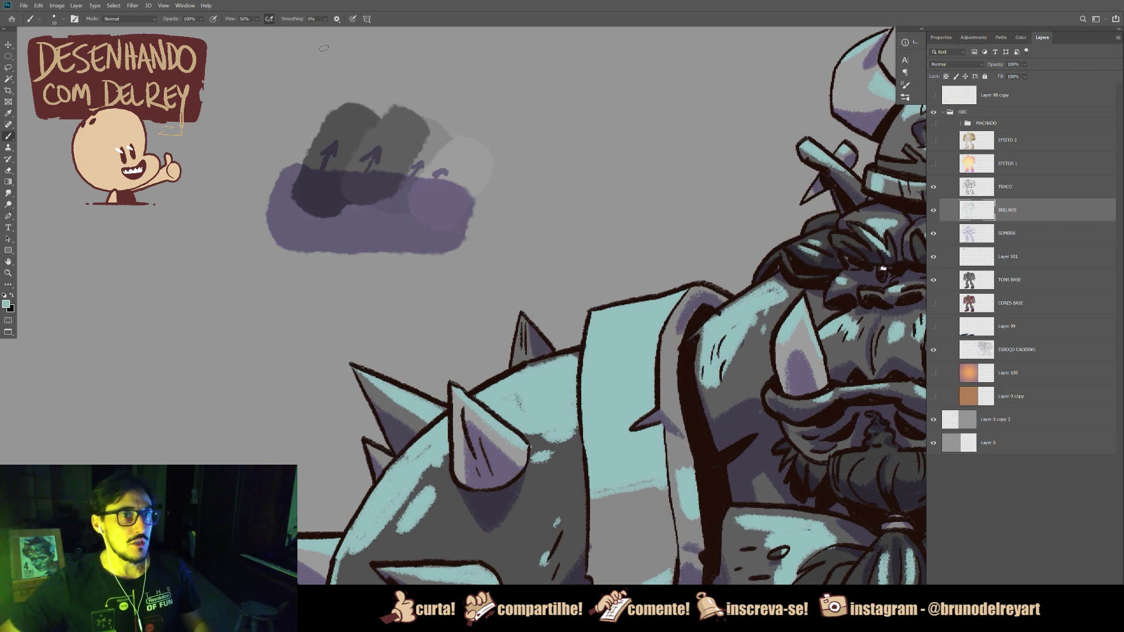
mouse_move(345, 117)
mouse_down()
mouse_move(469, 155)
mouse_move(363, 113)
mouse_move(468, 138)
mouse_move(339, 106)
mouse_up()
drag(338, 106, 464, 143)
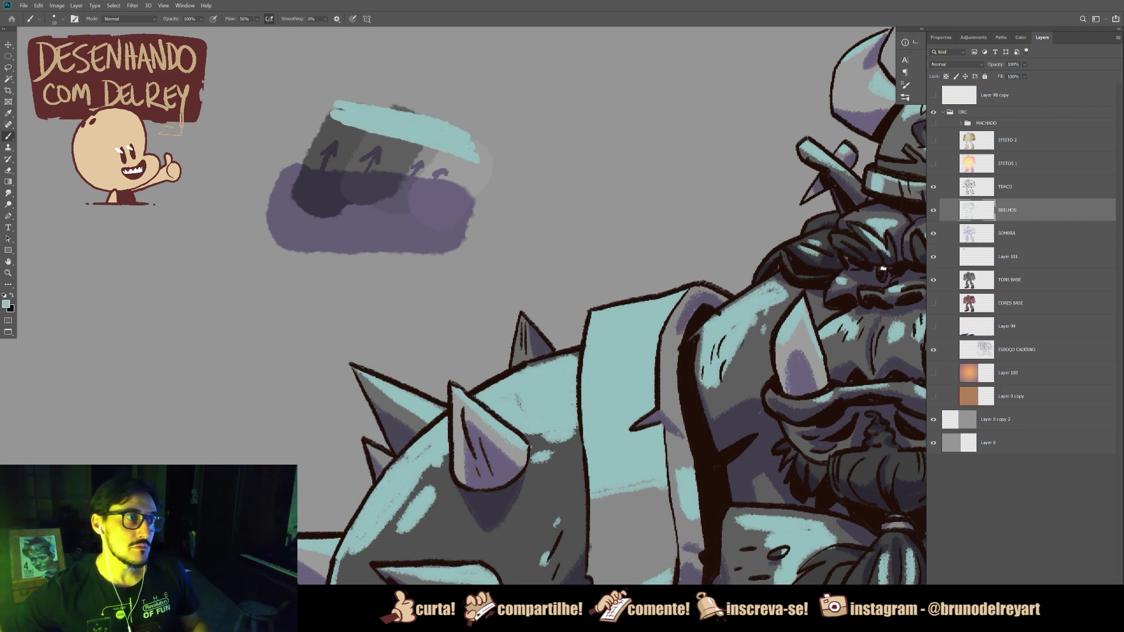
Step: Set the BRILHOS layer's blend mode to Overlay and draw small arrows from the teal band down into the gray swatches
click(956, 64)
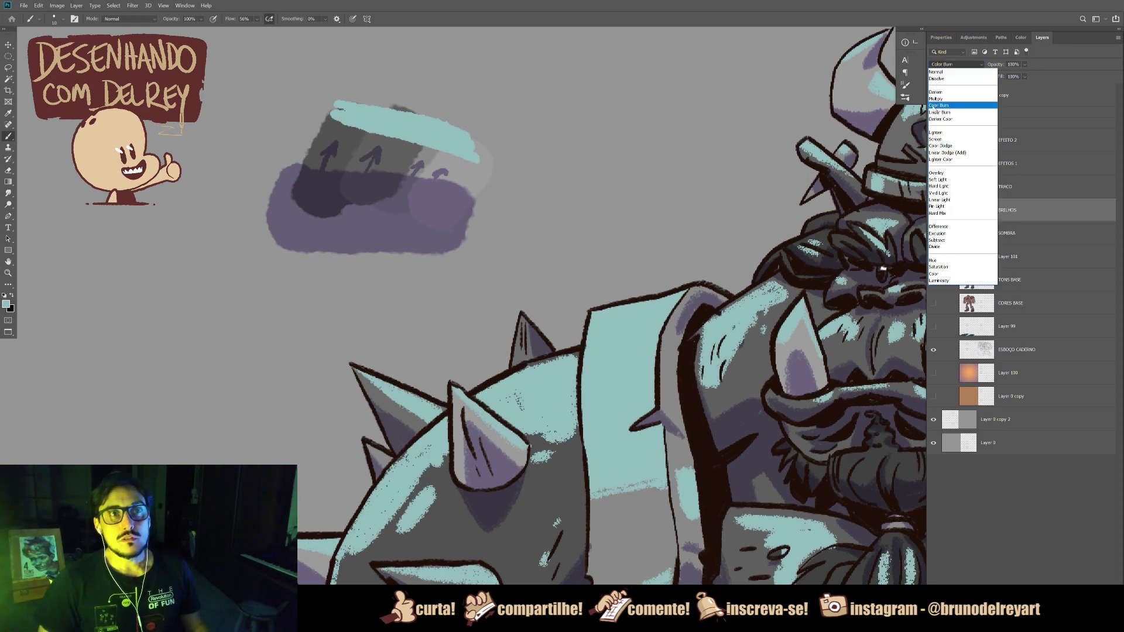
click(936, 172)
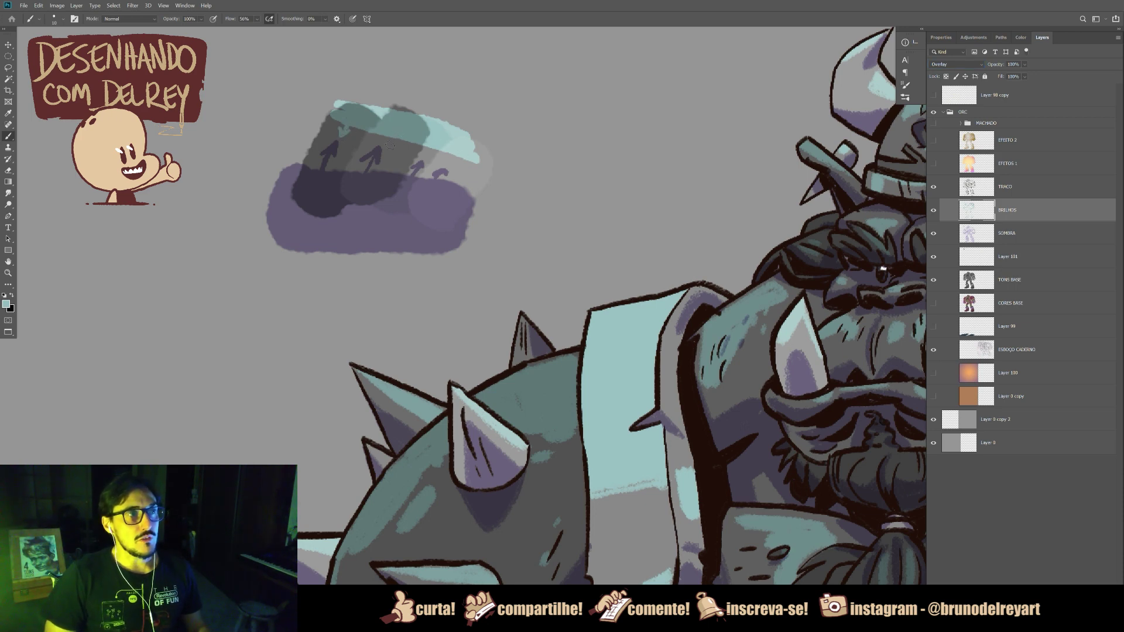
drag(386, 144, 393, 154)
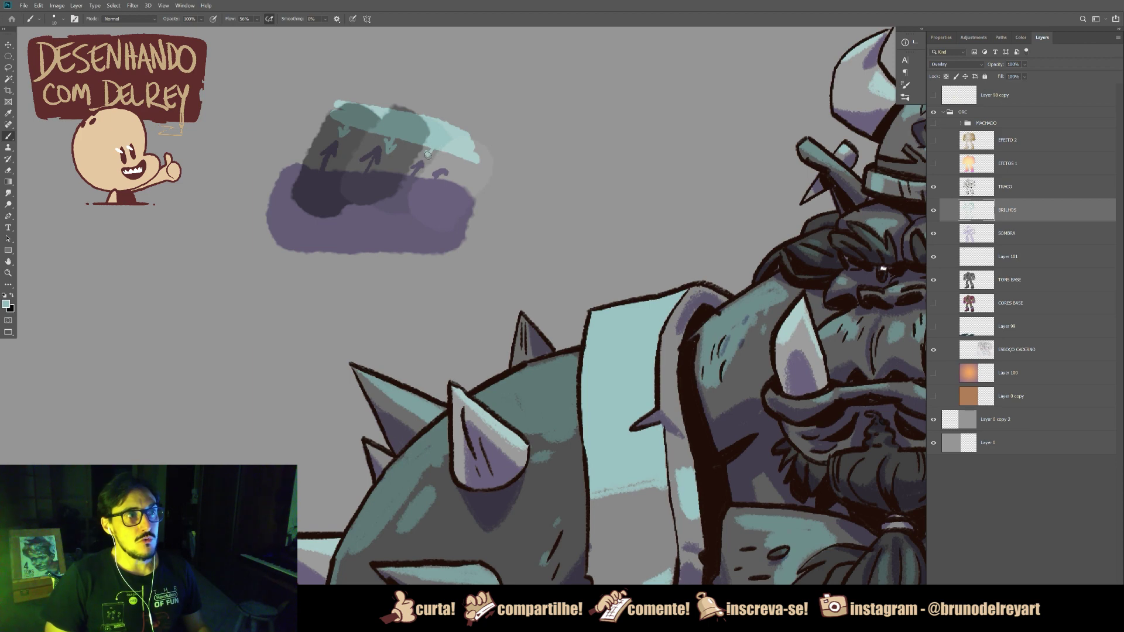
drag(442, 157, 452, 153)
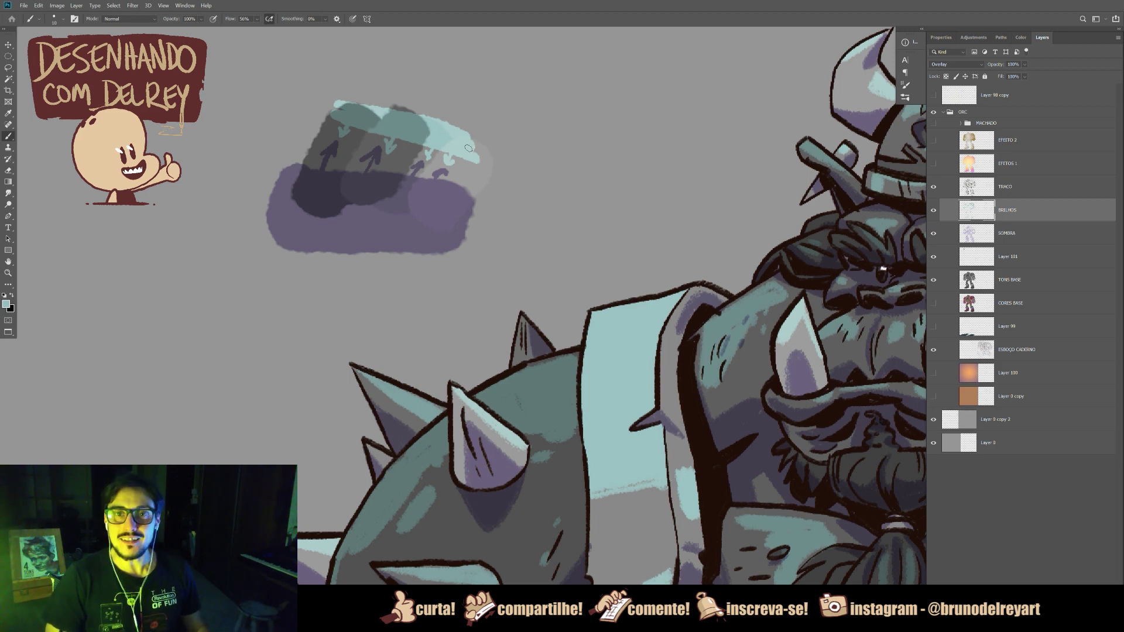
Step: Examine the Overlay highlights across the whole orc, comparing the figure with the BRILHOS layer hidden and shown
scroll(663, 228, down, 2)
scroll(681, 219, down, 2)
scroll(681, 219, down, 2)
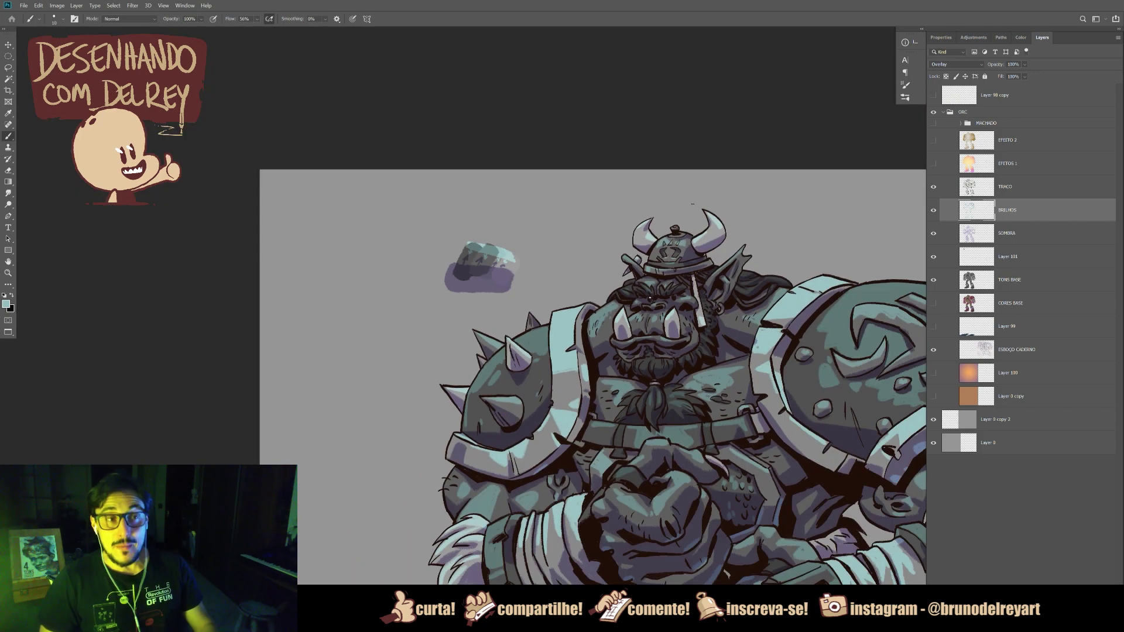
drag(649, 298, 503, 214)
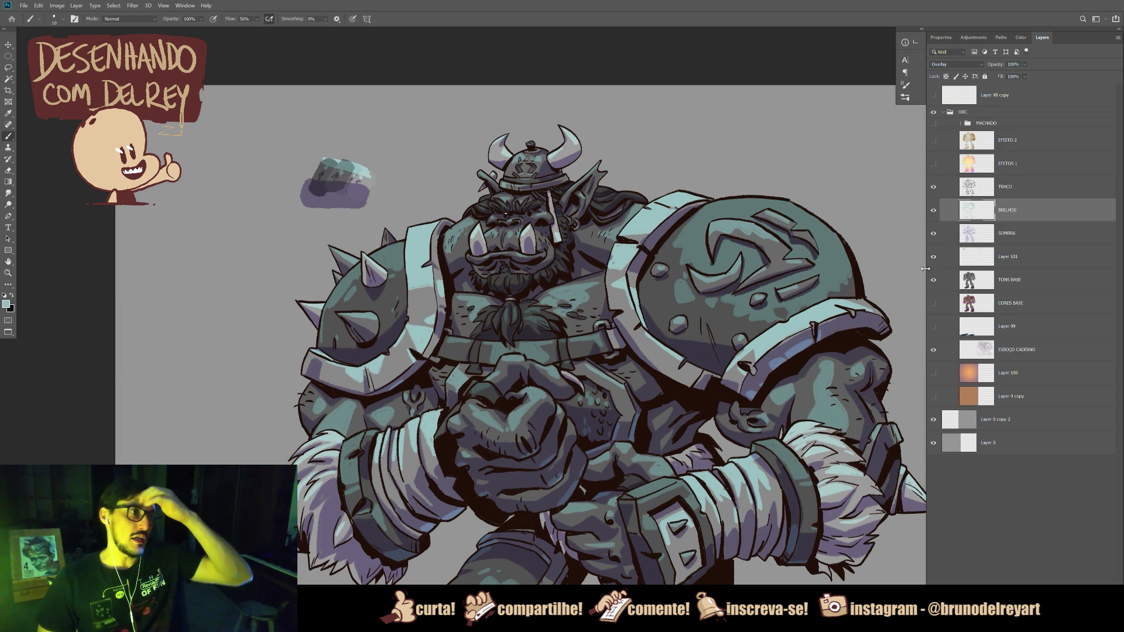
drag(804, 499, 783, 347)
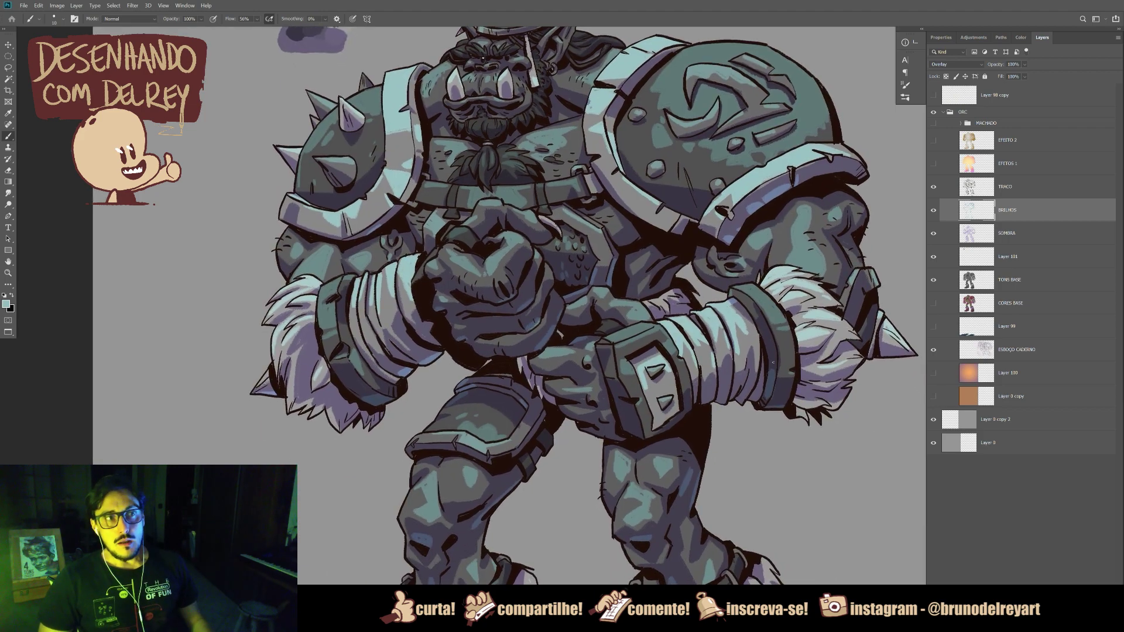
drag(774, 357, 760, 385)
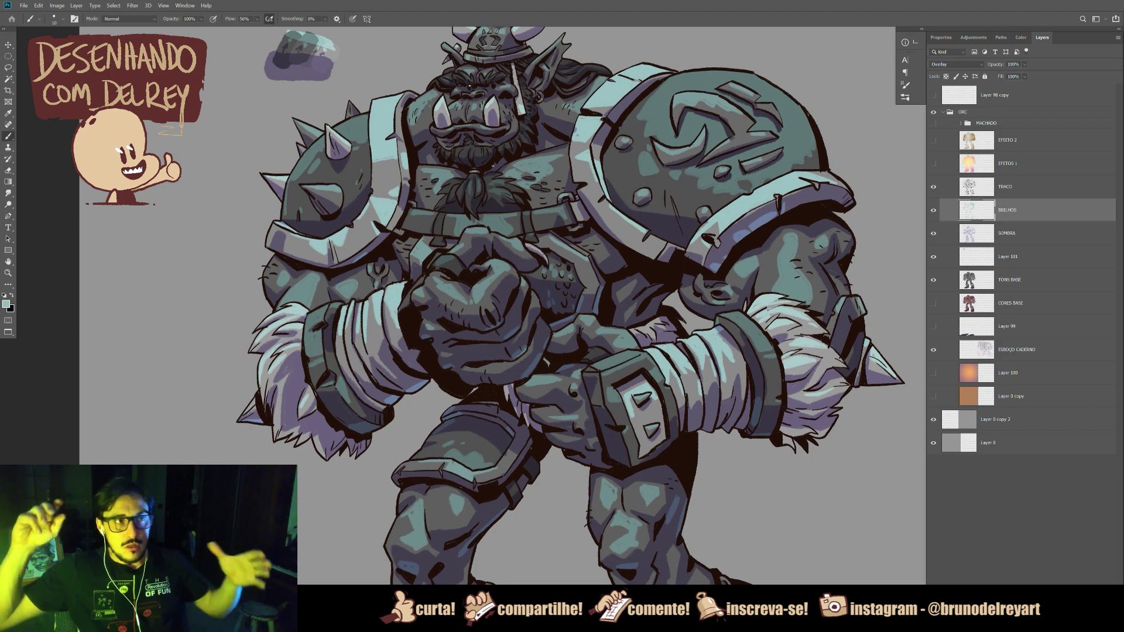
drag(567, 503, 546, 347)
click(934, 214)
click(934, 214)
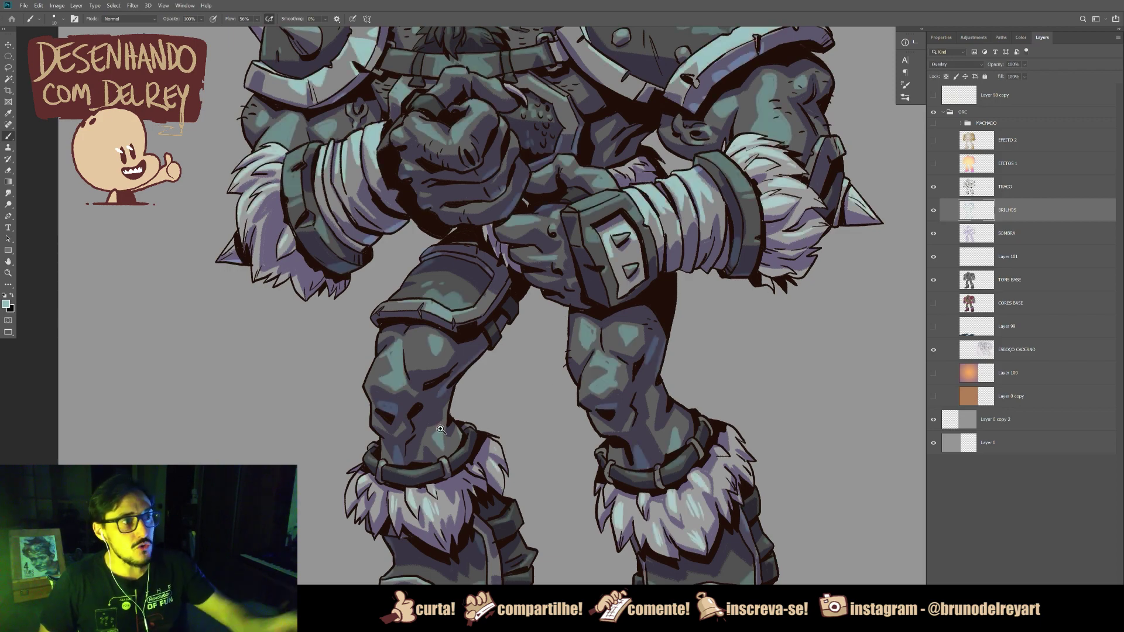
Step: Compare the orc's knee up close with the BRILHOS layer and the SOMBRA layer each hidden and shown
scroll(440, 429, up, 5)
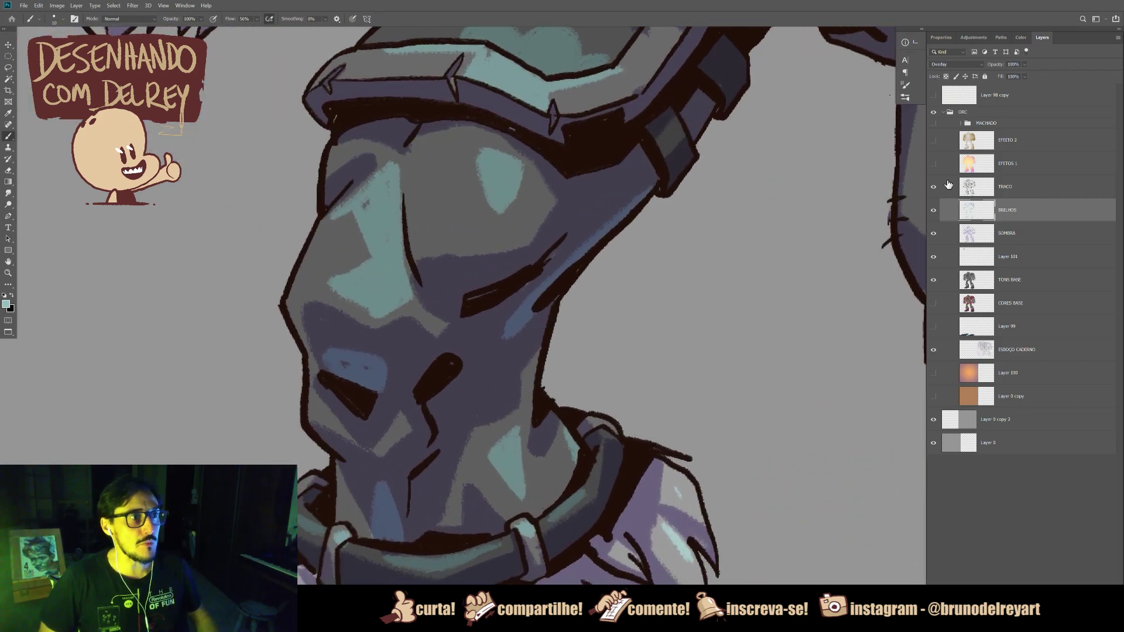
click(933, 212)
click(932, 213)
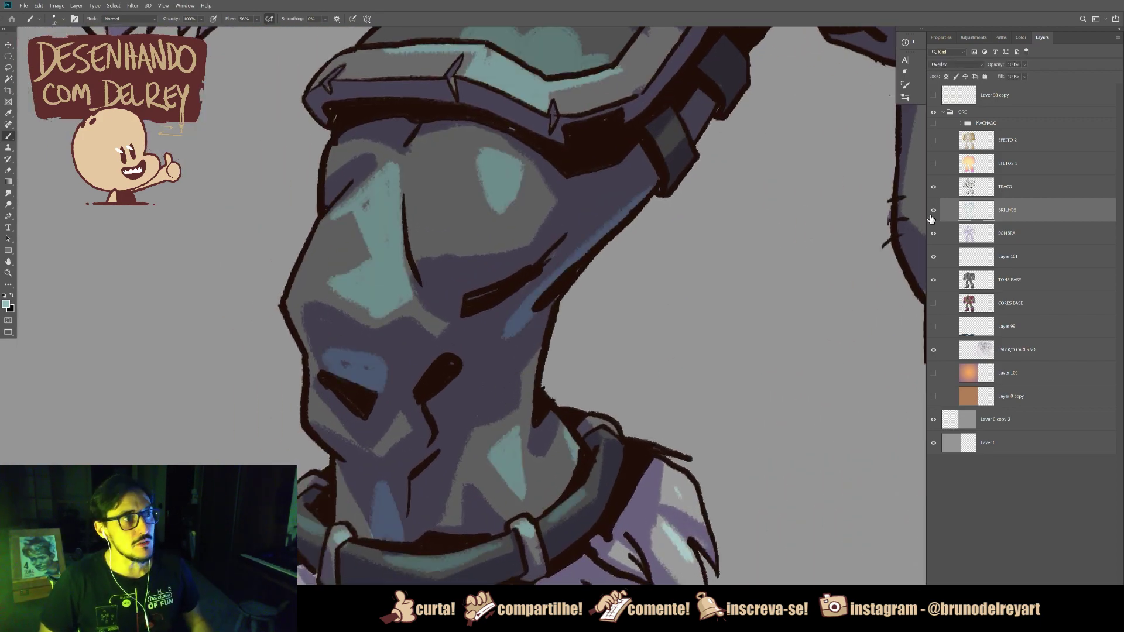
click(934, 234)
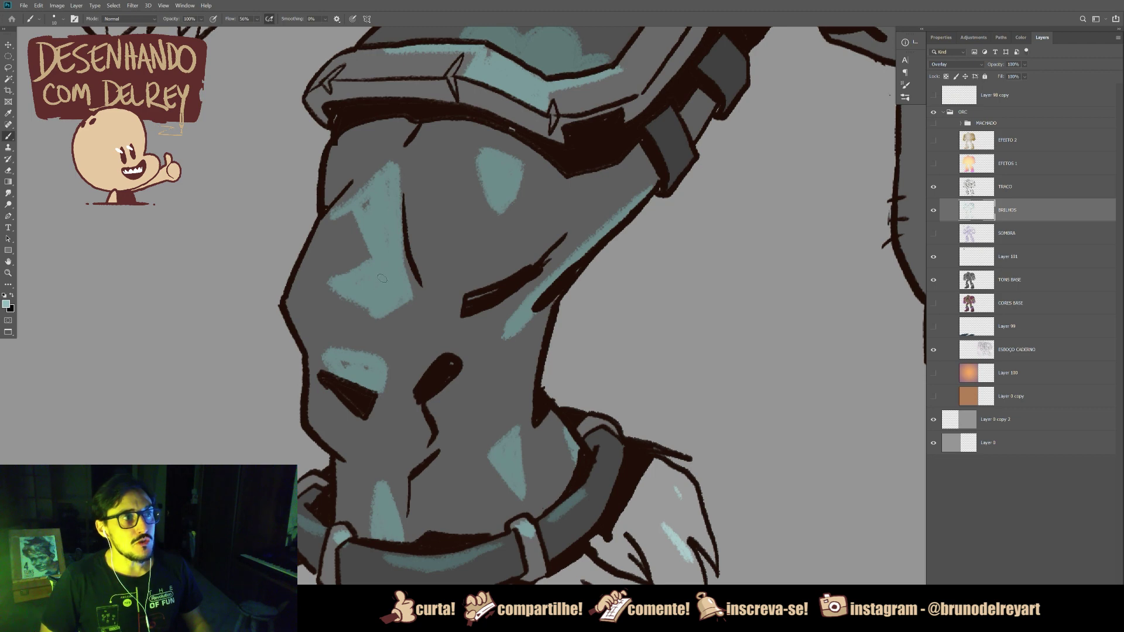
click(933, 234)
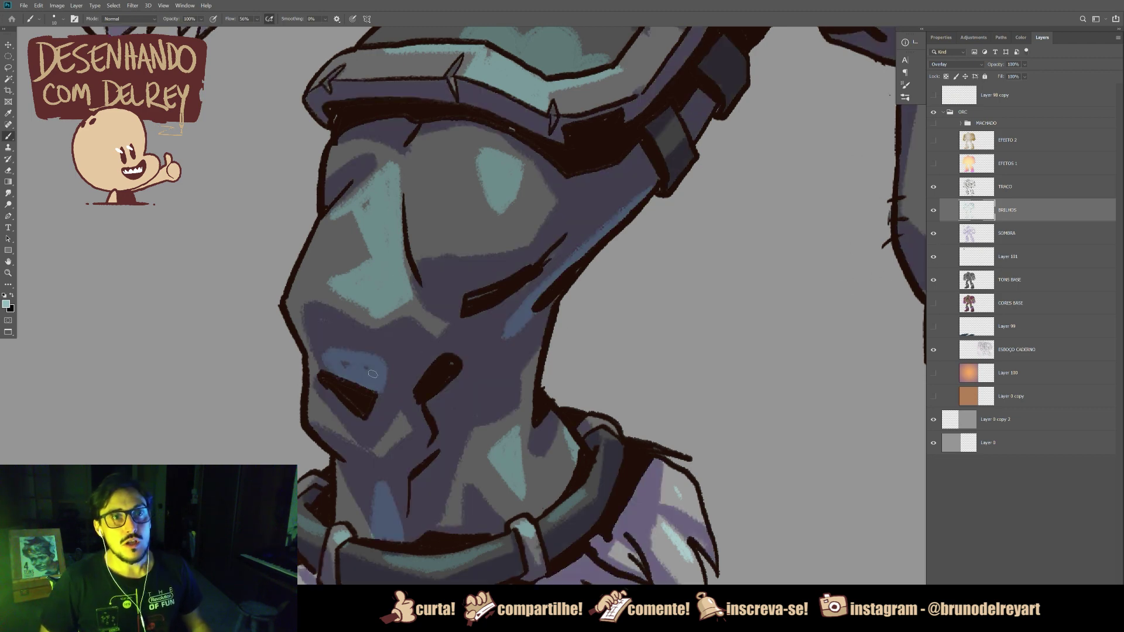
Step: Sample the bluish highlight inside the knee's shadow and paint a swatch of it beside the leg on Layer 101
alt+click(360, 368)
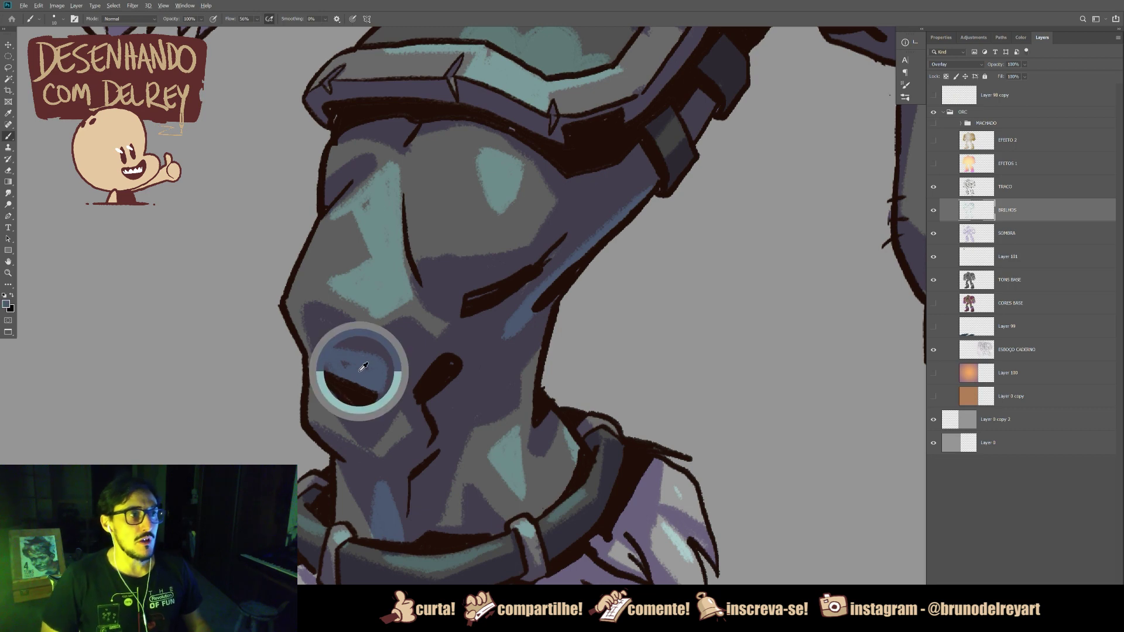
click(983, 259)
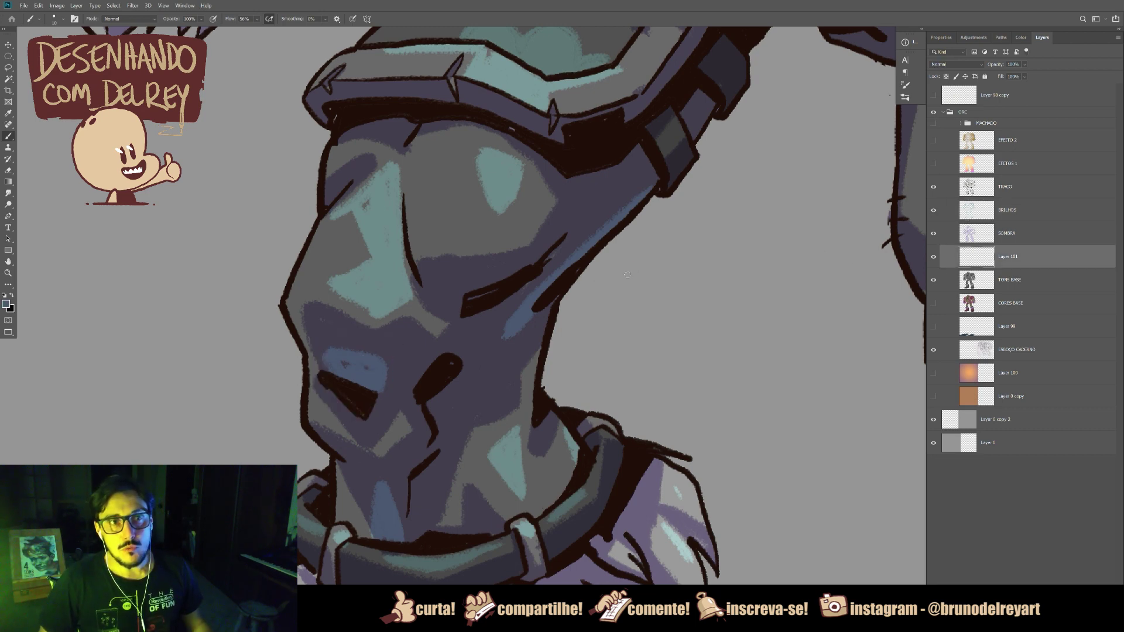
drag(220, 375, 229, 371)
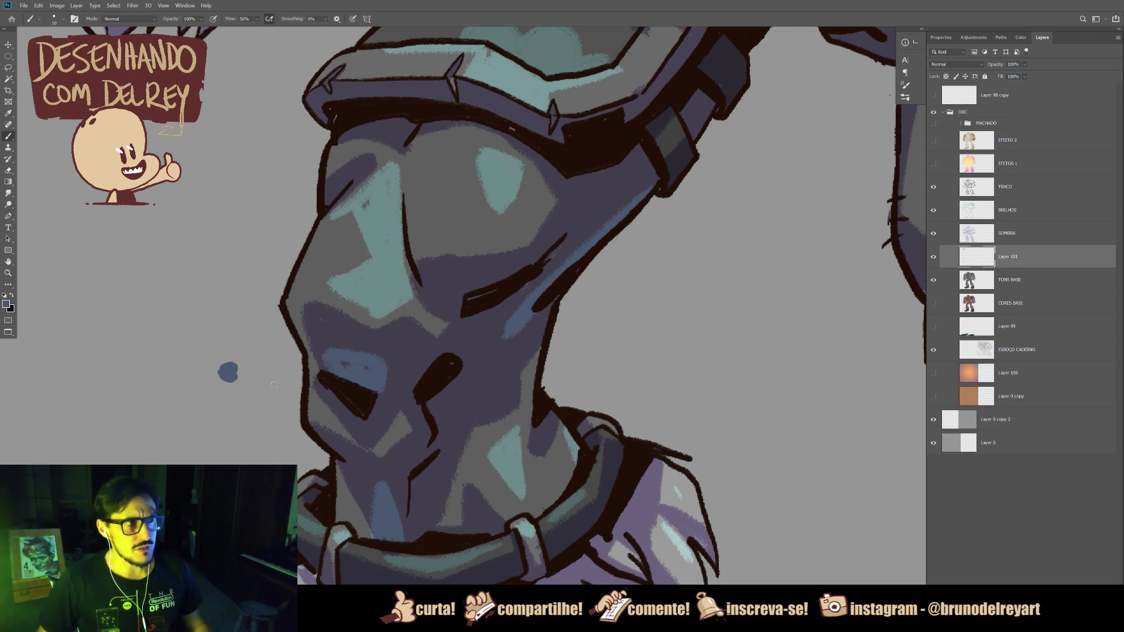
mouse_move(229, 372)
mouse_down()
mouse_move(229, 355)
mouse_move(215, 375)
mouse_move(246, 363)
mouse_up()
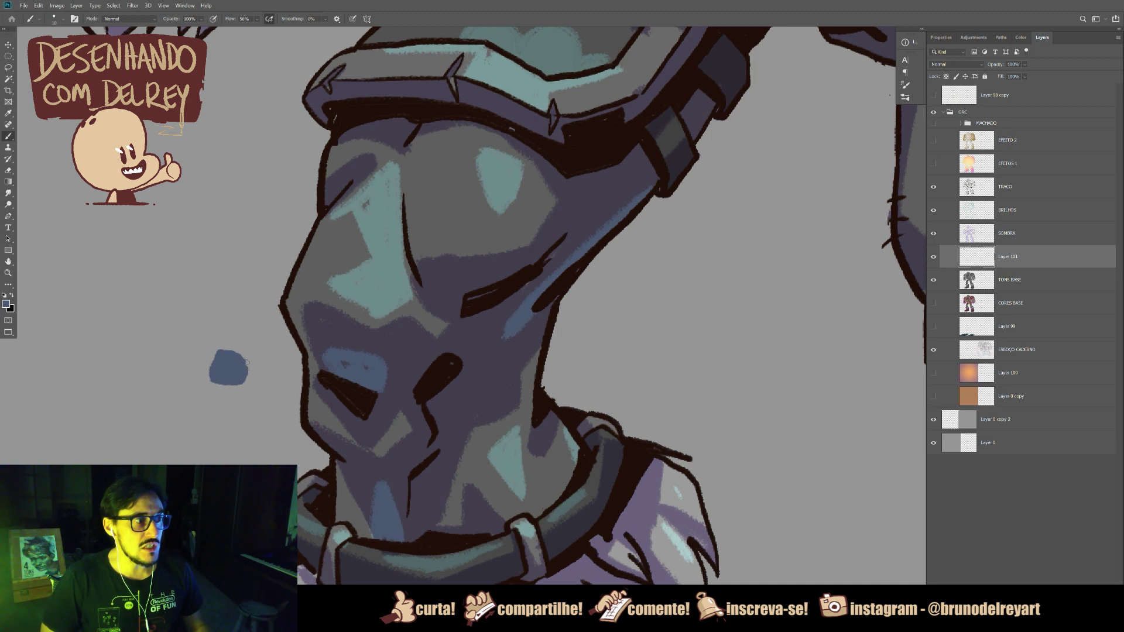
Step: Add swatches of the knee's teal highlight and gray base tone beside the blue one, with a curved double-headed arrow alongside
alt+click(377, 286)
mouse_move(214, 339)
mouse_down()
mouse_move(234, 327)
mouse_move(220, 332)
mouse_move(255, 359)
mouse_move(245, 345)
mouse_up()
alt+click(311, 291)
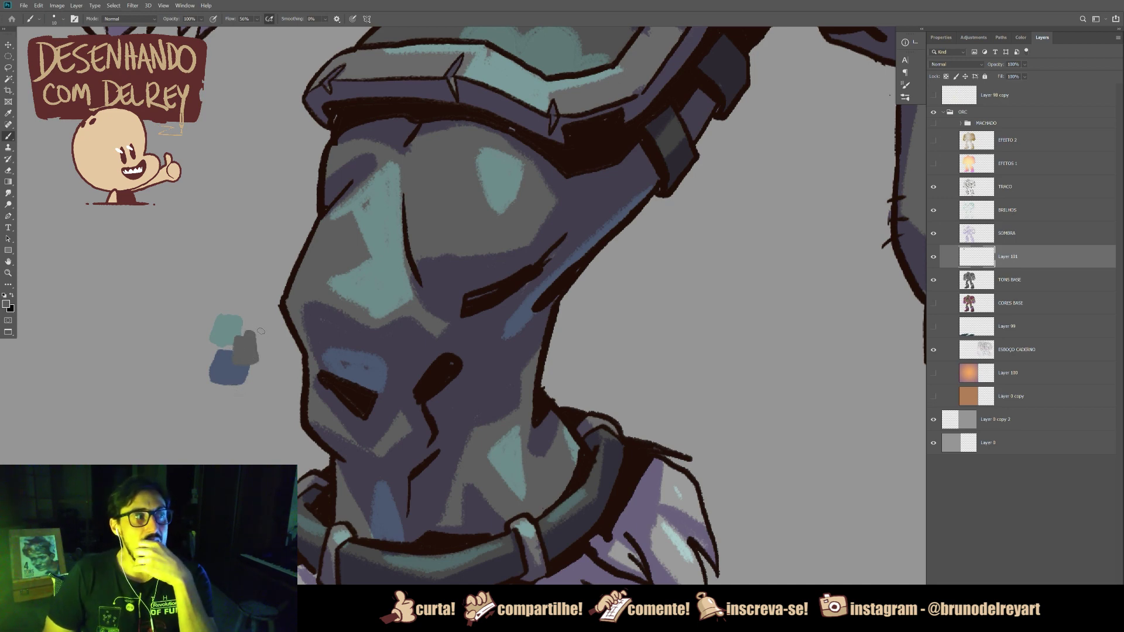
drag(257, 320, 261, 379)
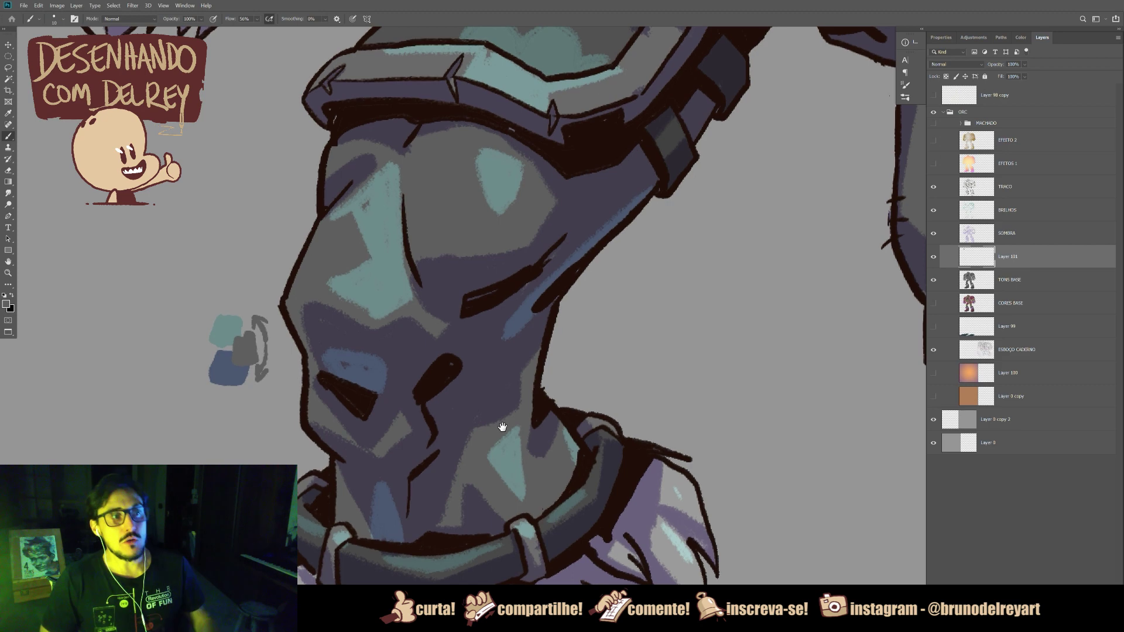
Step: Hide the TONS BASE gray layer and show the CORES BASE color layer beneath the orc's shadows and highlights
drag(537, 309, 530, 367)
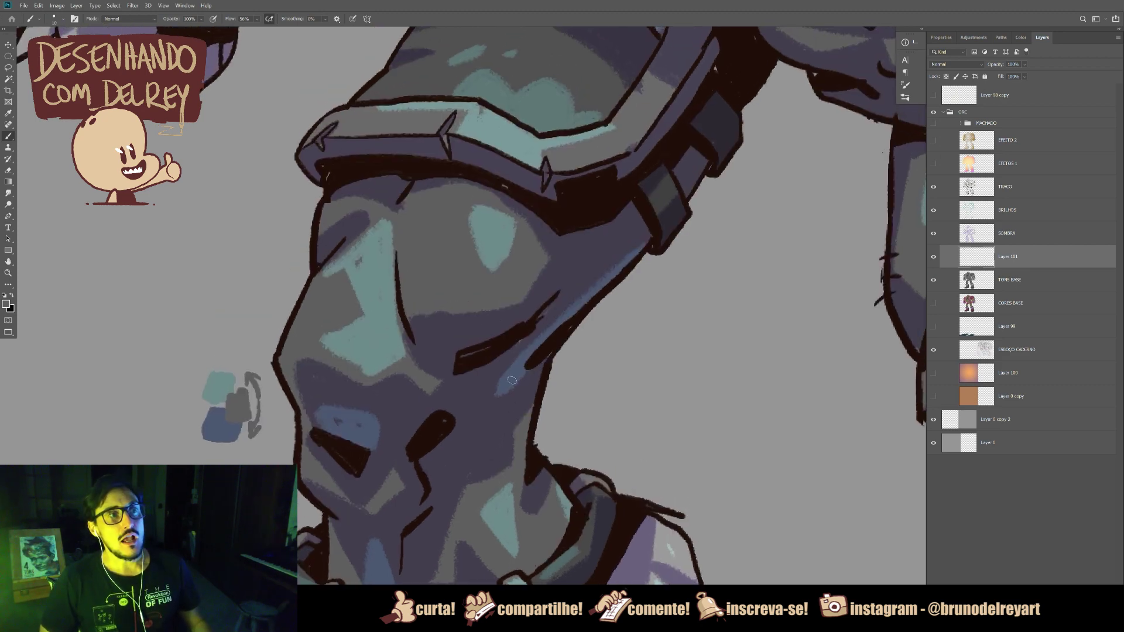
drag(539, 363, 524, 451)
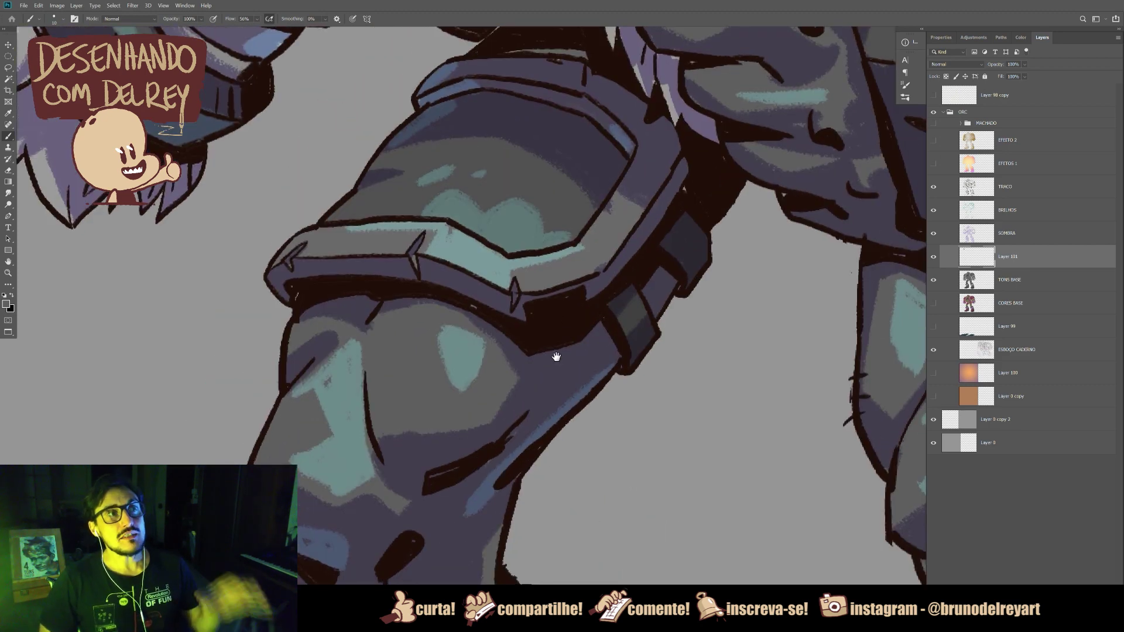
drag(556, 357, 543, 399)
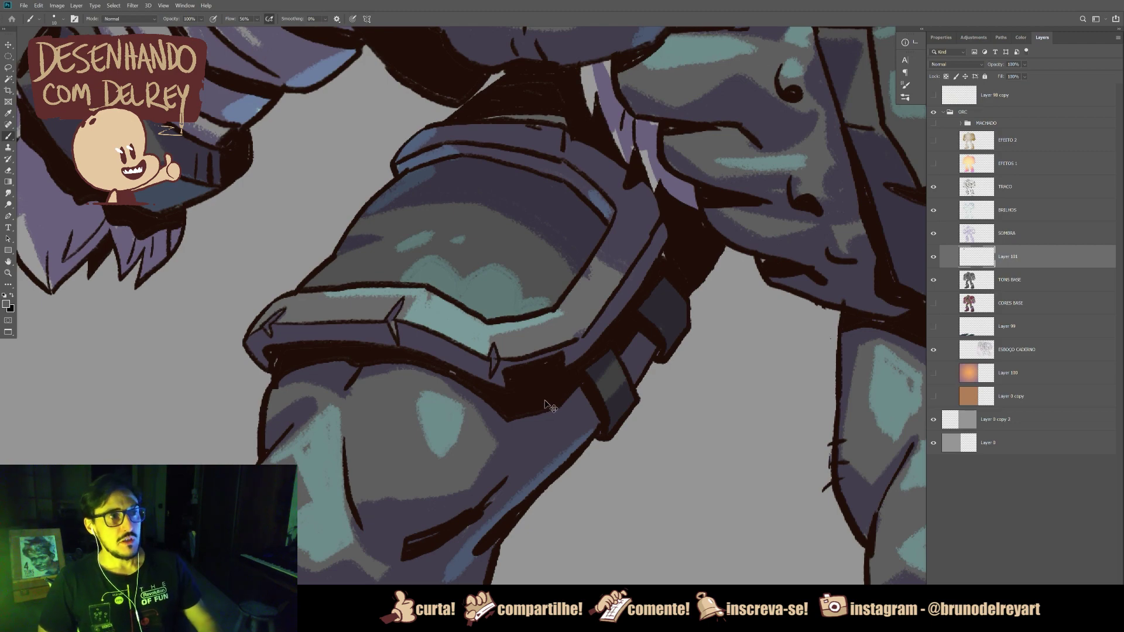
scroll(546, 398, down, 5)
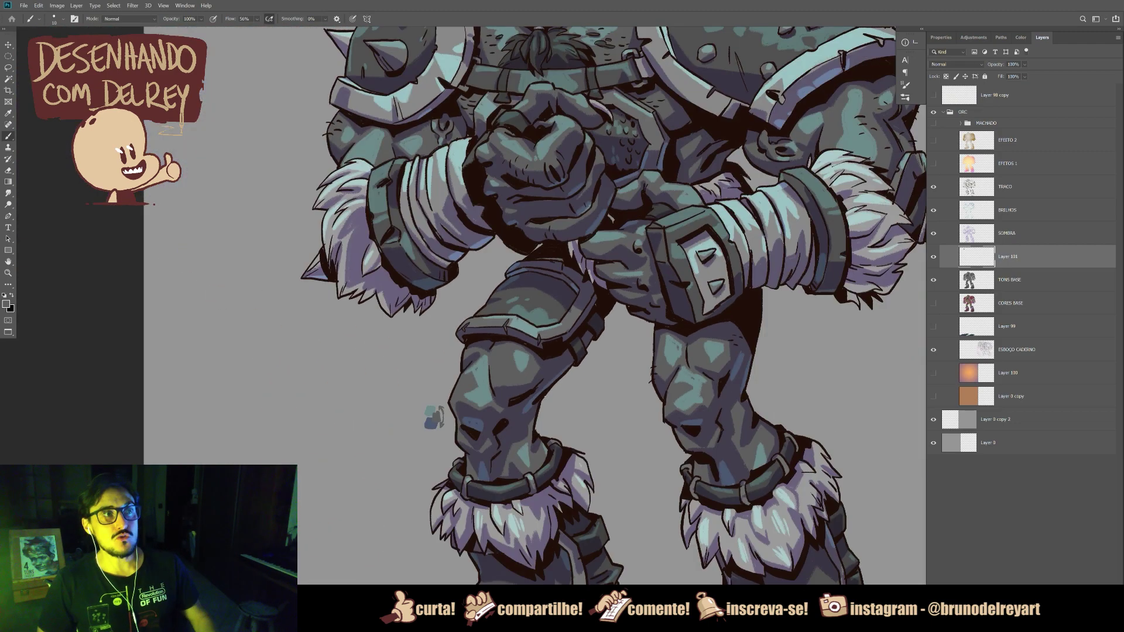
scroll(435, 417, down, 3)
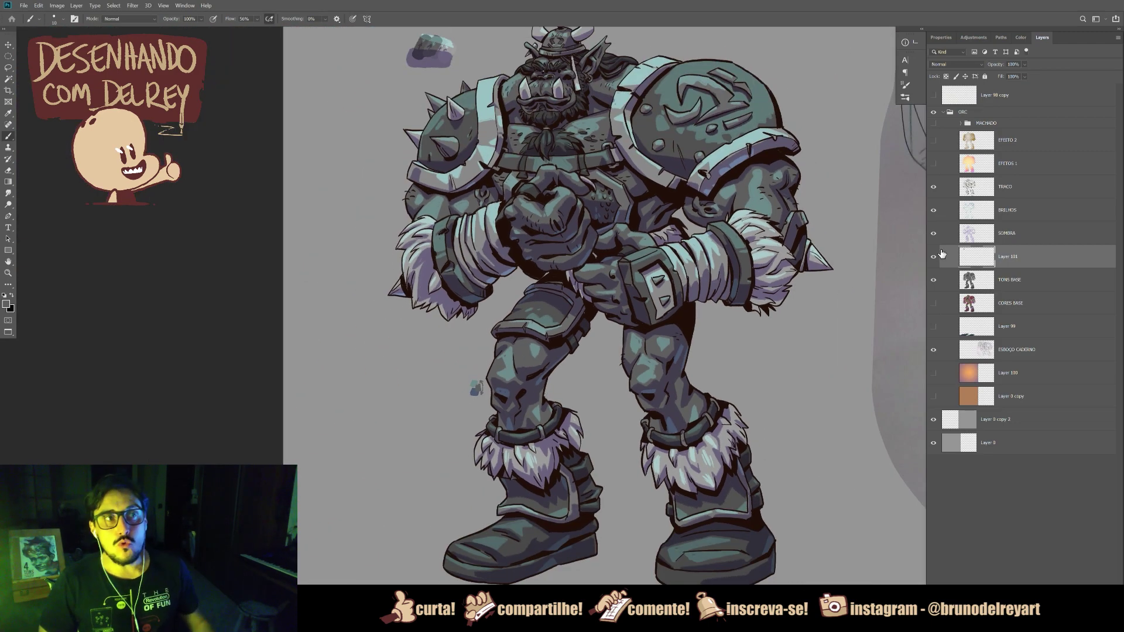
drag(828, 337, 826, 337)
scroll(826, 338, down, 3)
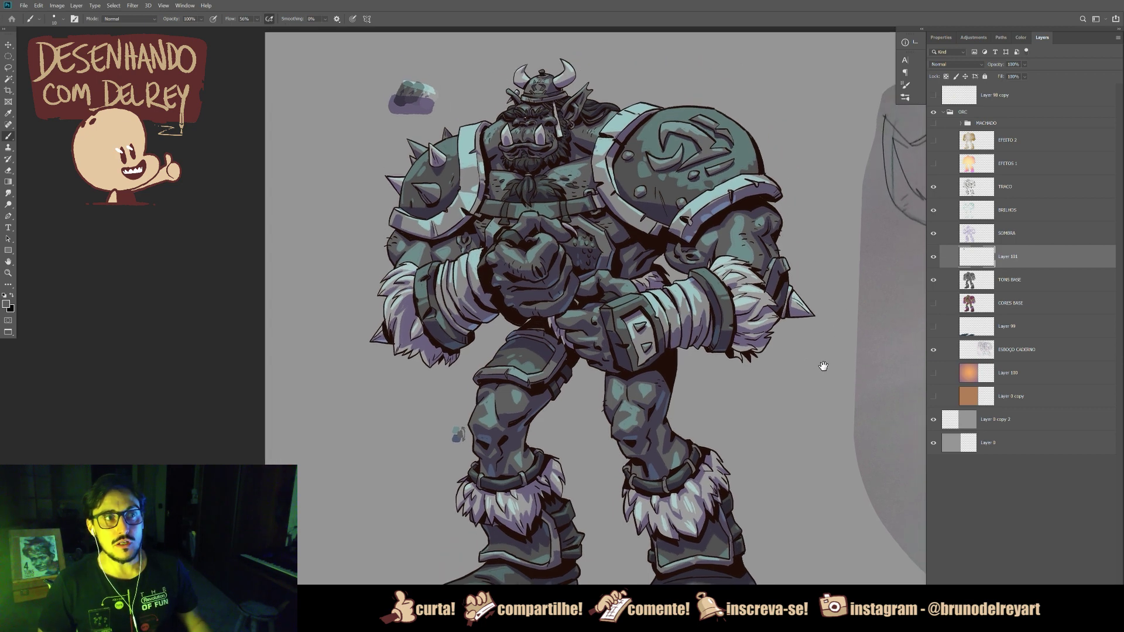
click(933, 280)
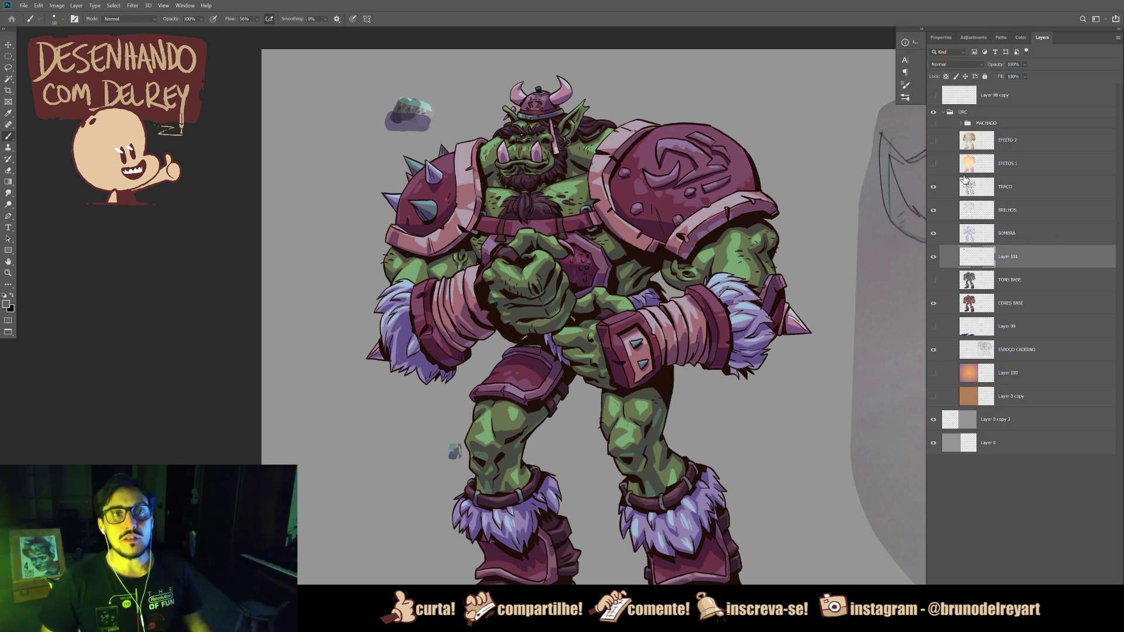
drag(790, 316, 820, 261)
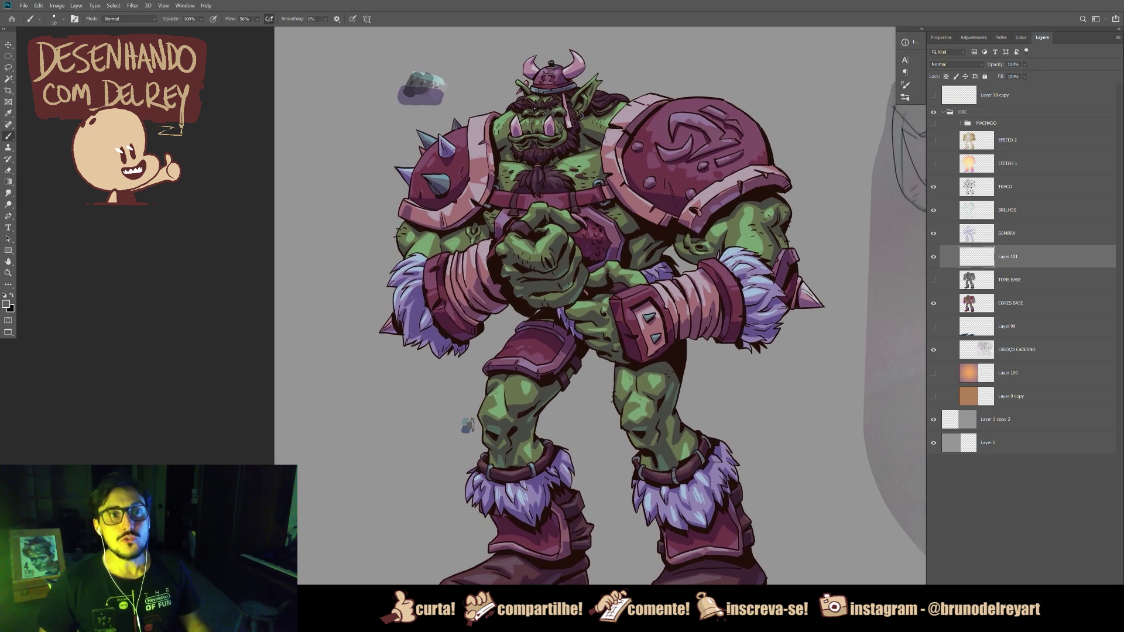
Step: Show the EFEITO 1 layer, compare the orc with and without it, and set its blend mode to Normal
click(933, 166)
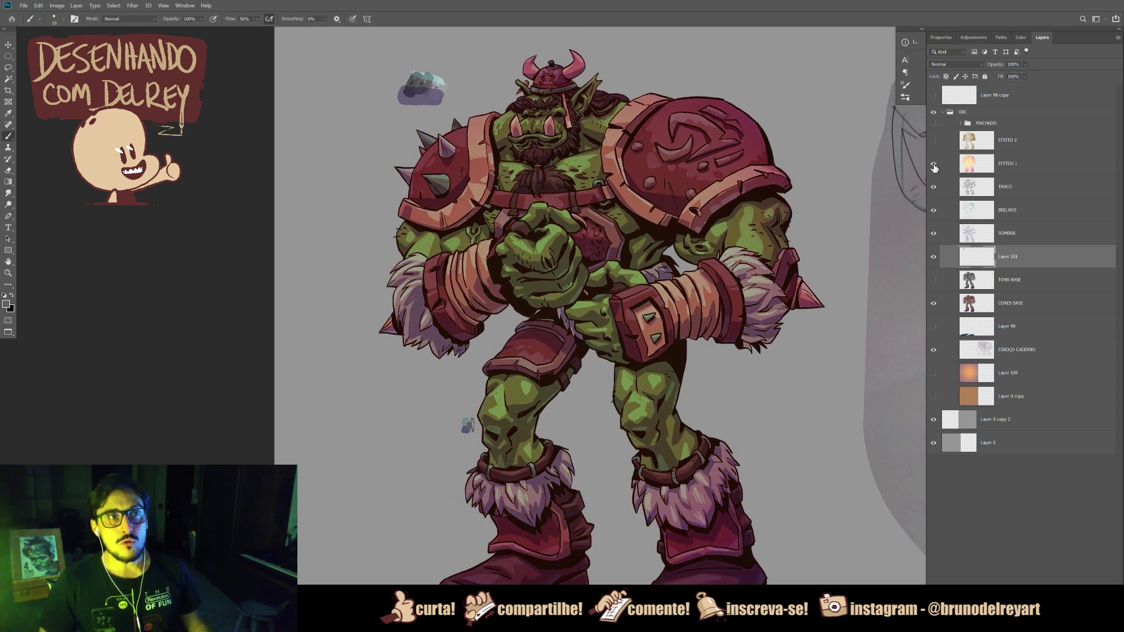
click(934, 165)
click(934, 164)
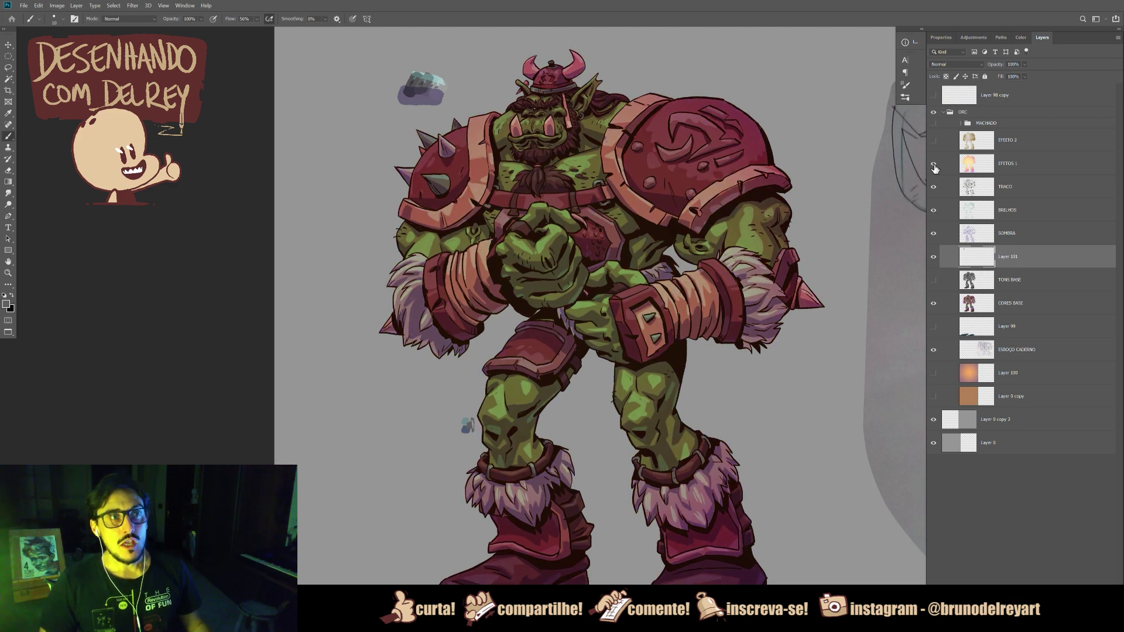
click(982, 165)
click(956, 65)
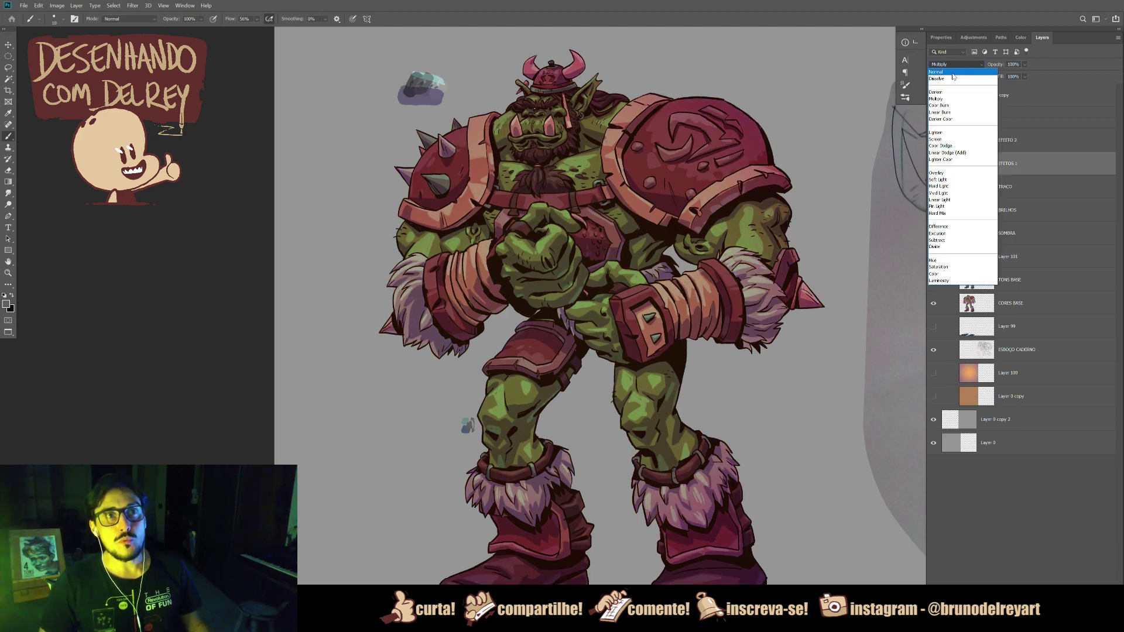
click(951, 71)
drag(706, 379, 709, 356)
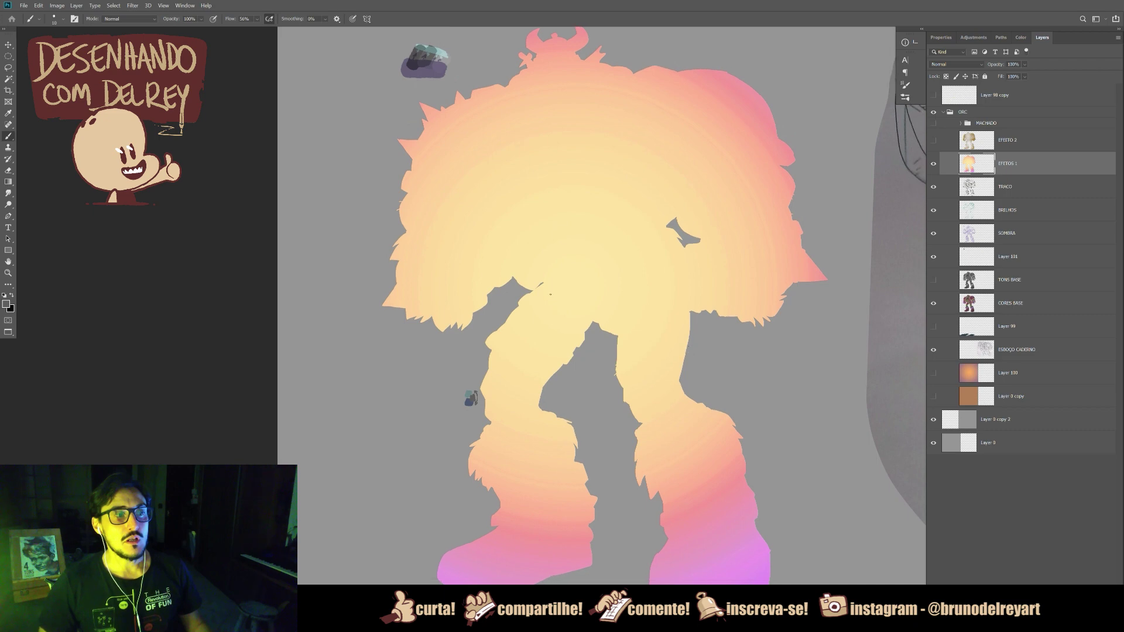
Step: Try an orange-to-purple radial gradient inside the EFEITO 1 silhouette, preview its Multiply blending, and restore the original gradient
key(g)
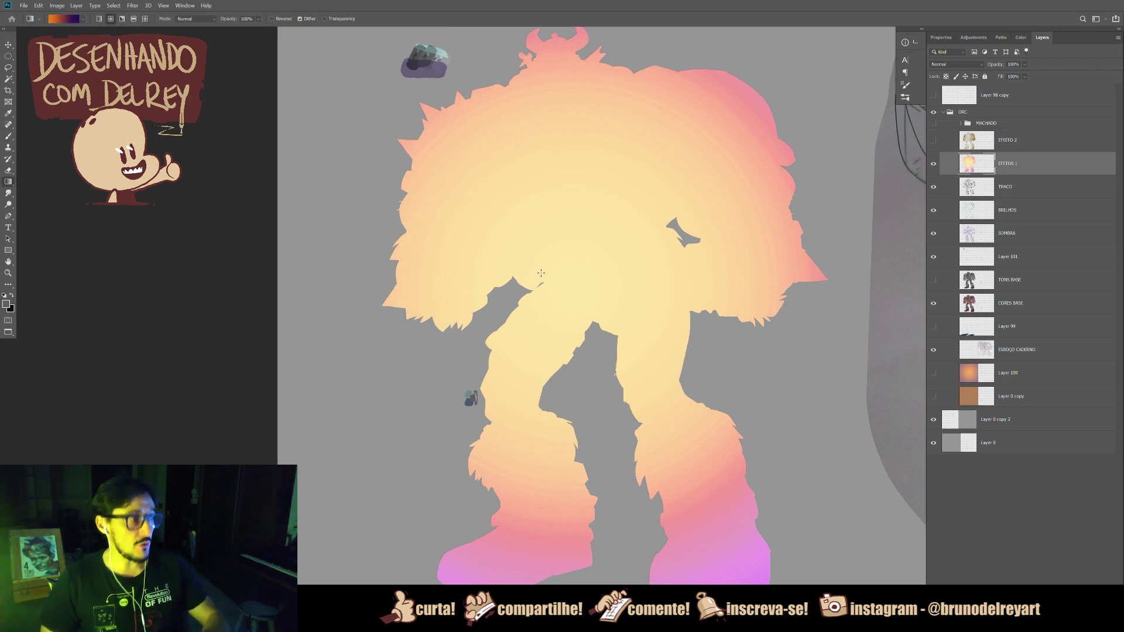
ctrl+click(976, 164)
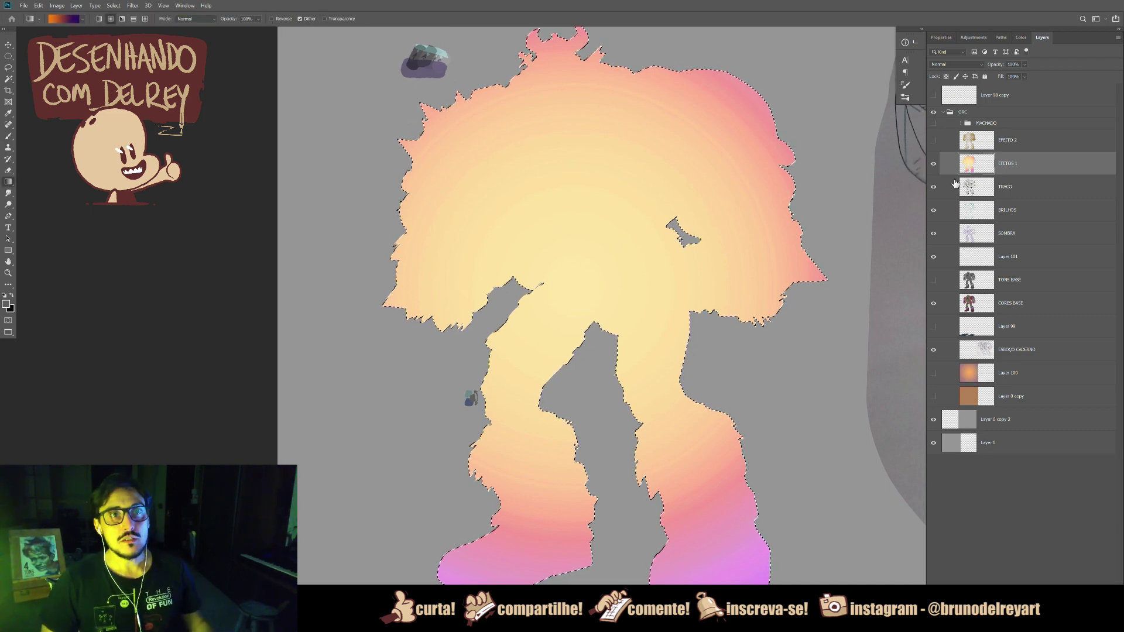
drag(570, 241, 768, 114)
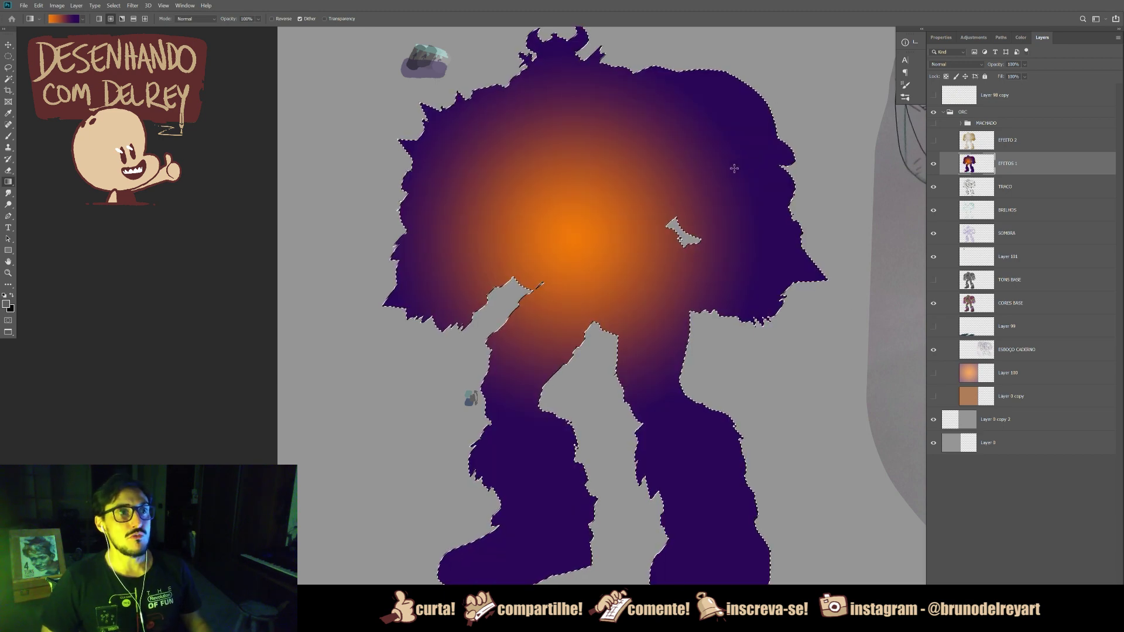
click(956, 65)
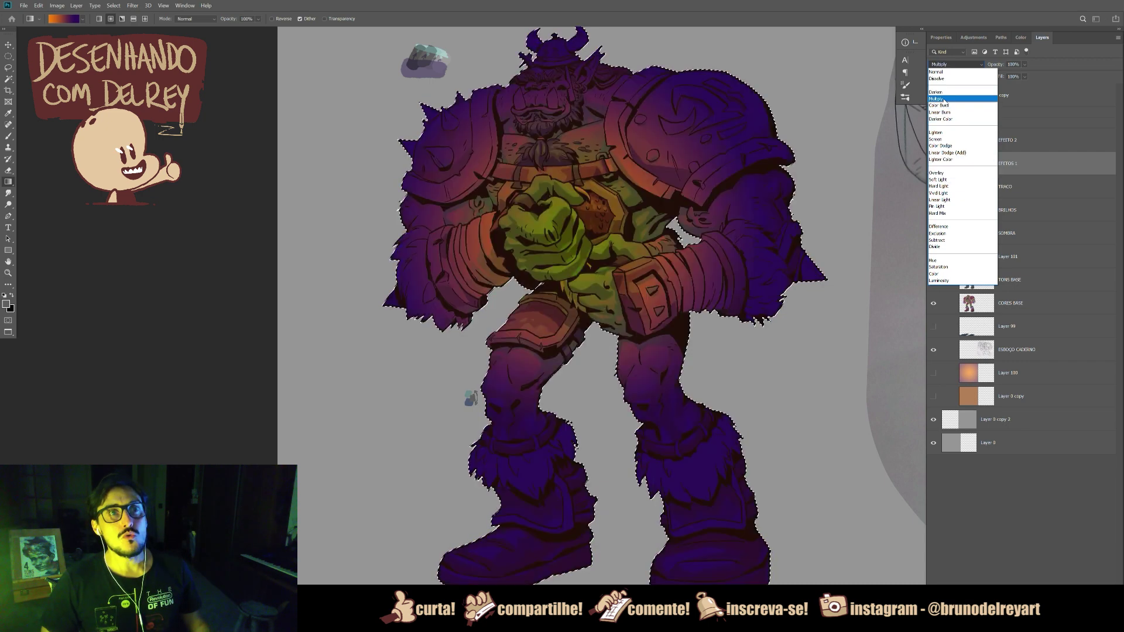
key(Escape)
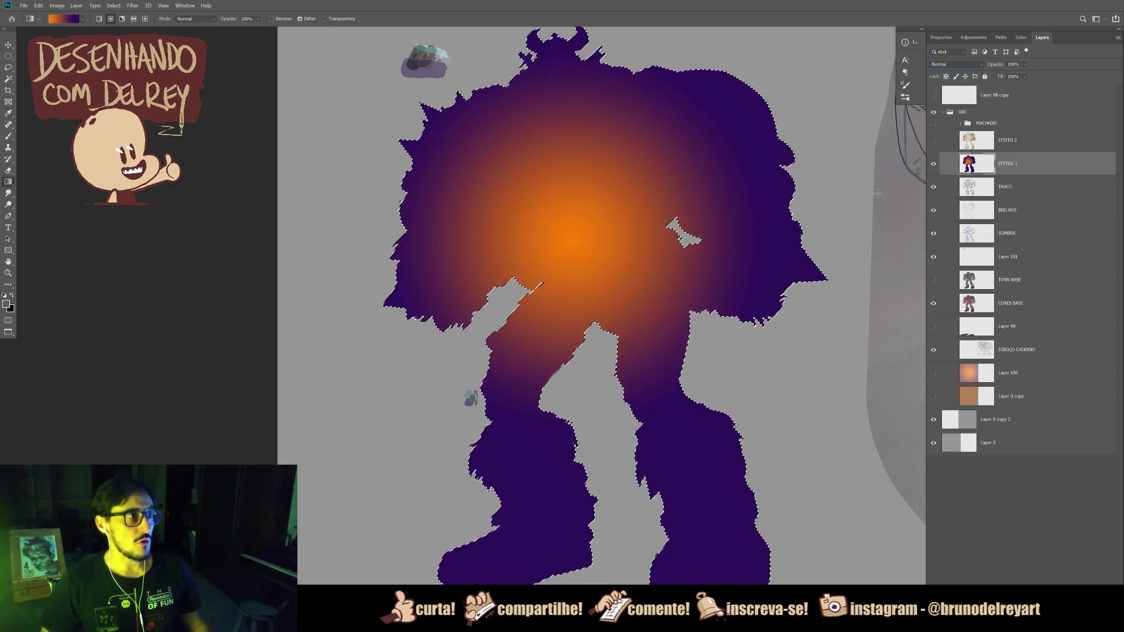
key(ctrl+d)
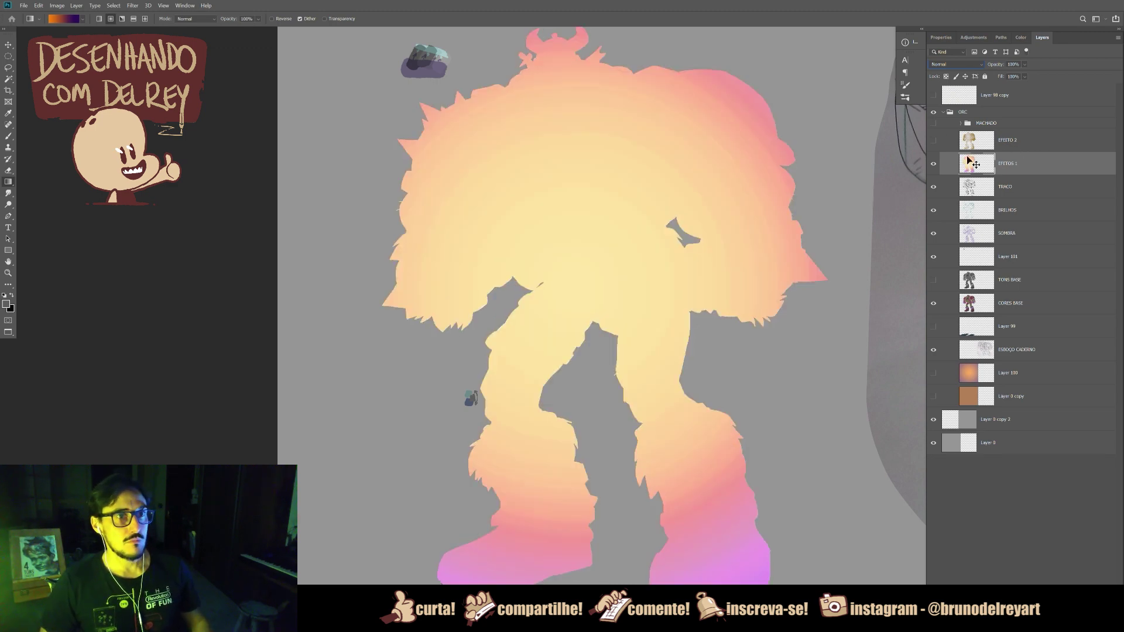
Step: Preview the EFEITO 1 gradient in Overlay and set the layer's blend mode to Multiply
click(1014, 150)
click(983, 162)
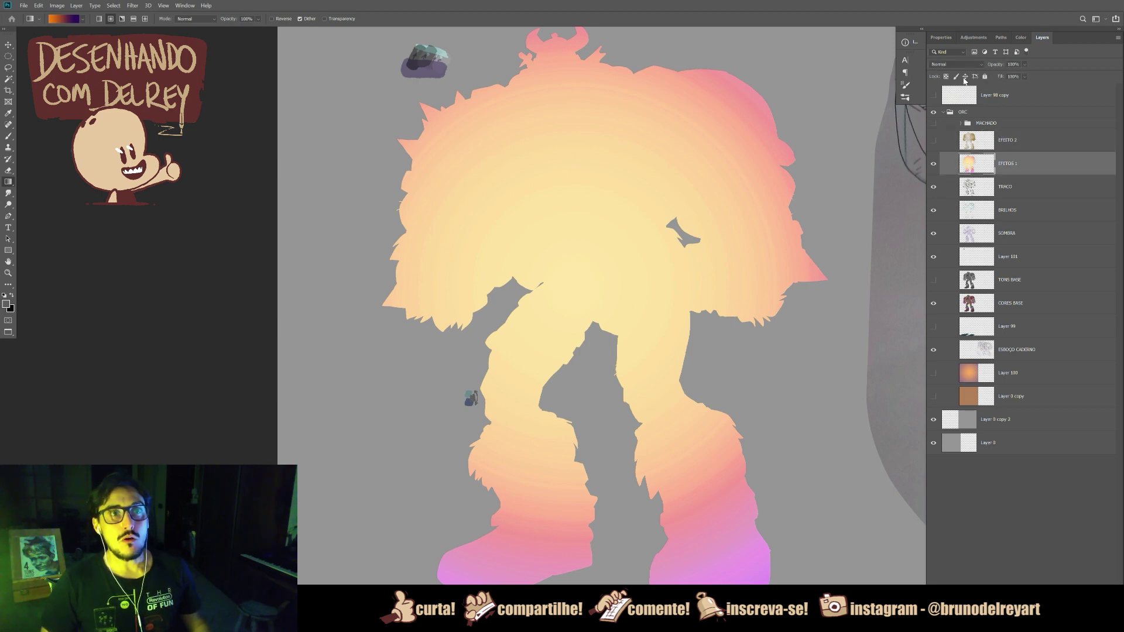
click(955, 66)
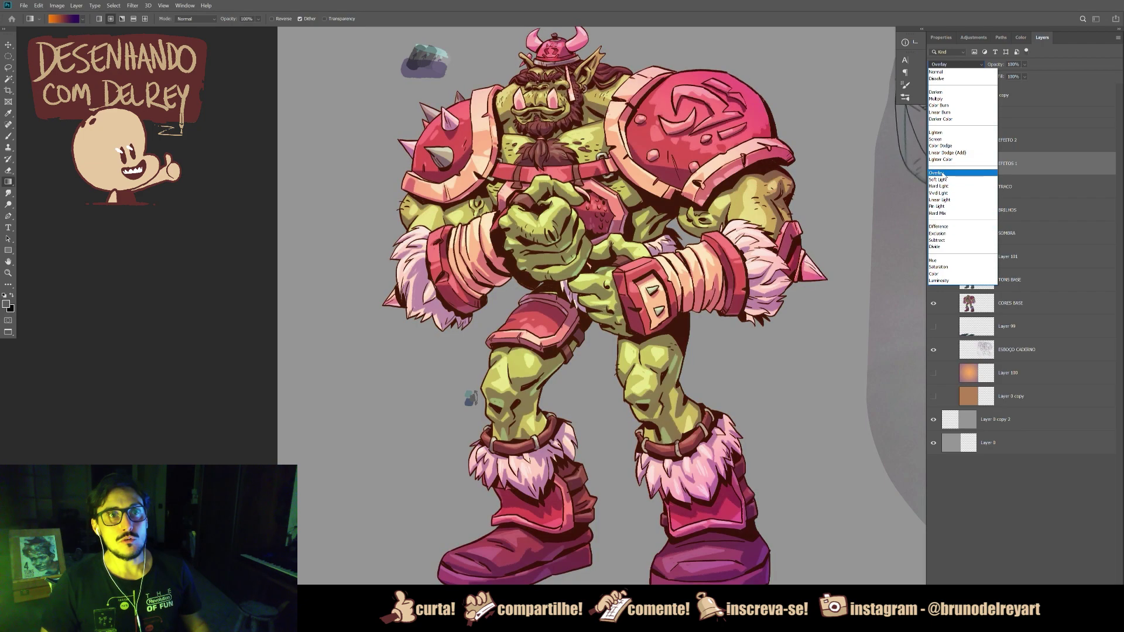
click(935, 98)
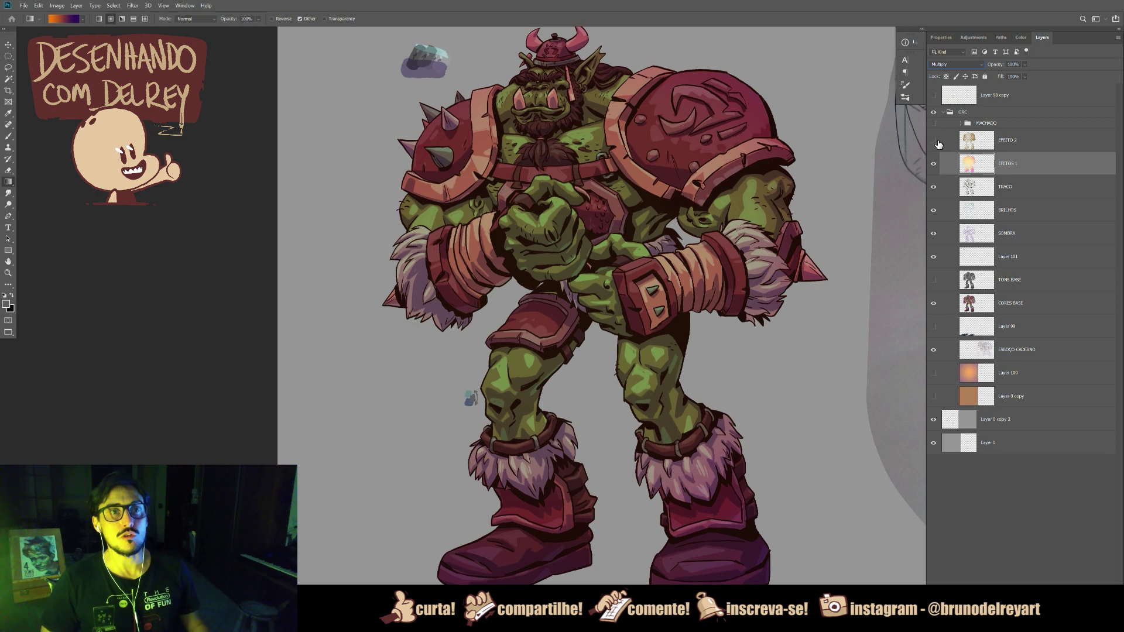
Step: Show the EFEITO 2 layer and compare the orc's armor and fur with and without it
click(982, 146)
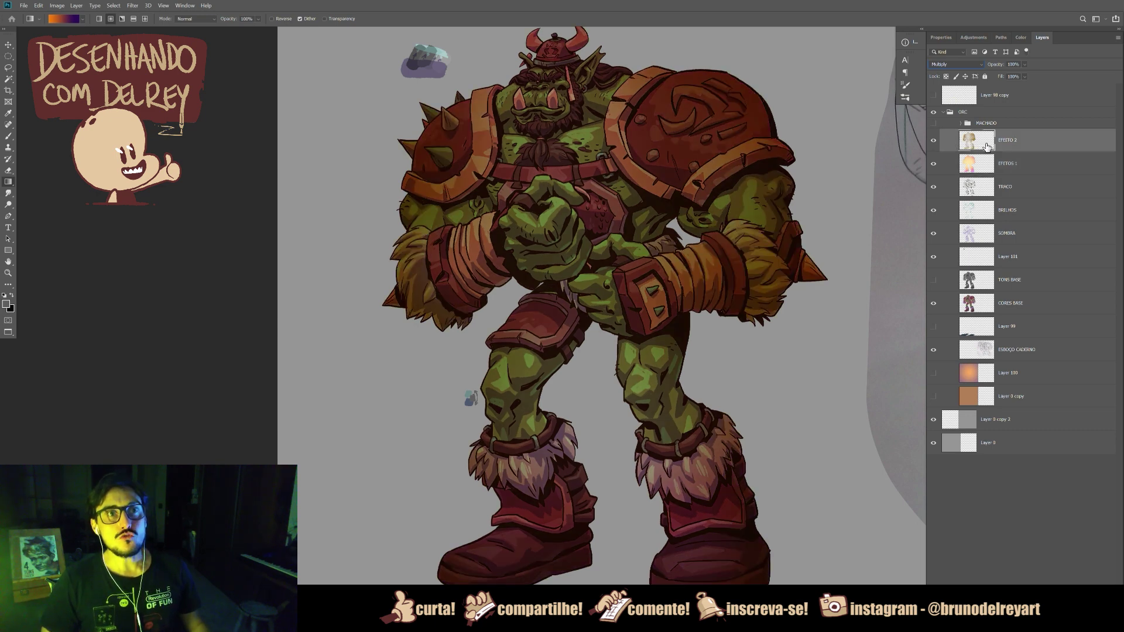
click(934, 140)
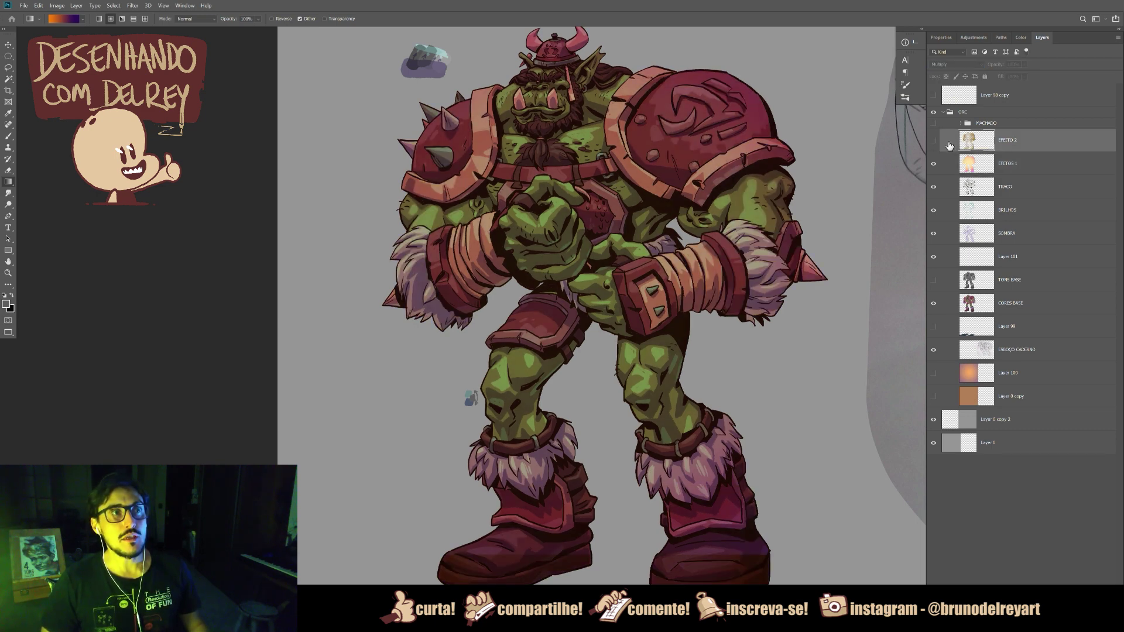
click(933, 140)
Step: Show the brown Layer 0 copy background and the orange gradient layer above it, comparing the backdrop with and without the gradient
drag(722, 277, 661, 277)
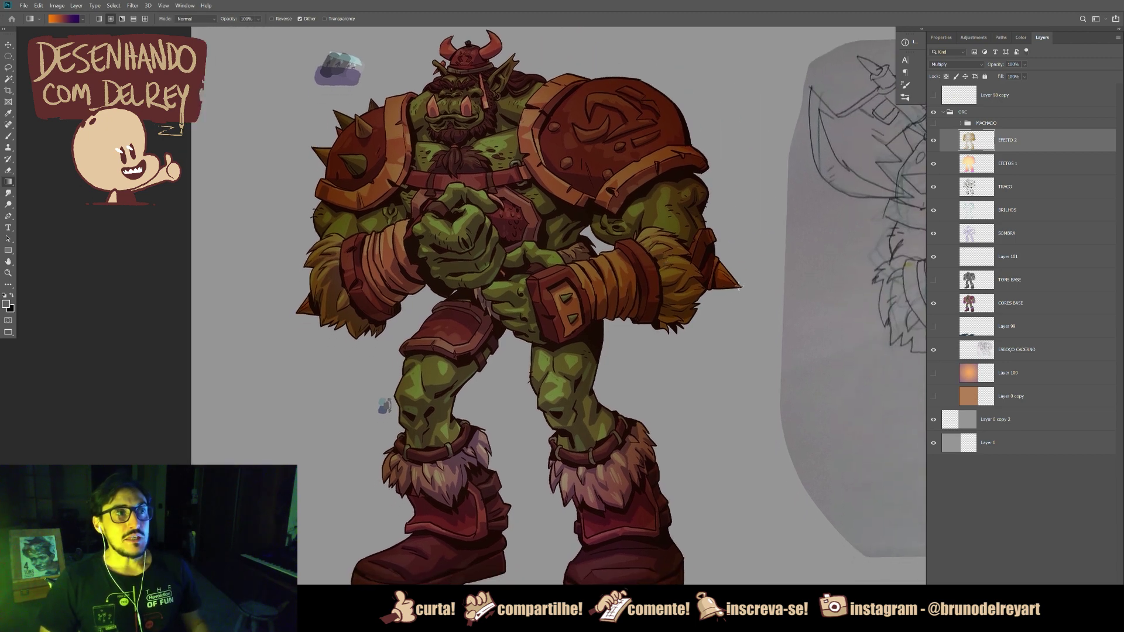
click(934, 396)
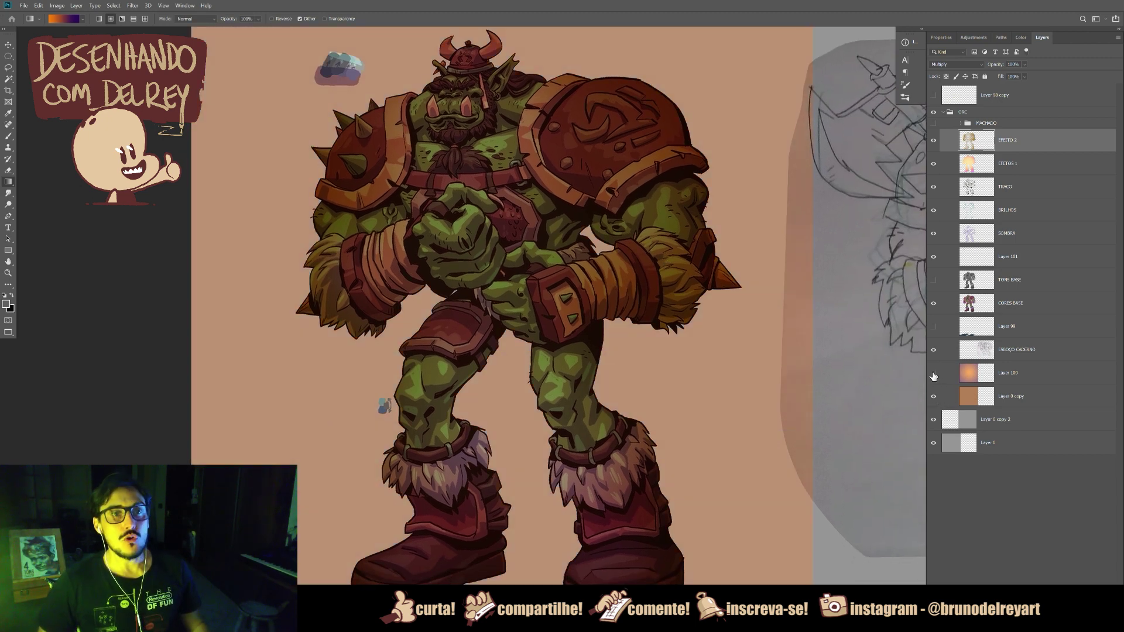
click(933, 375)
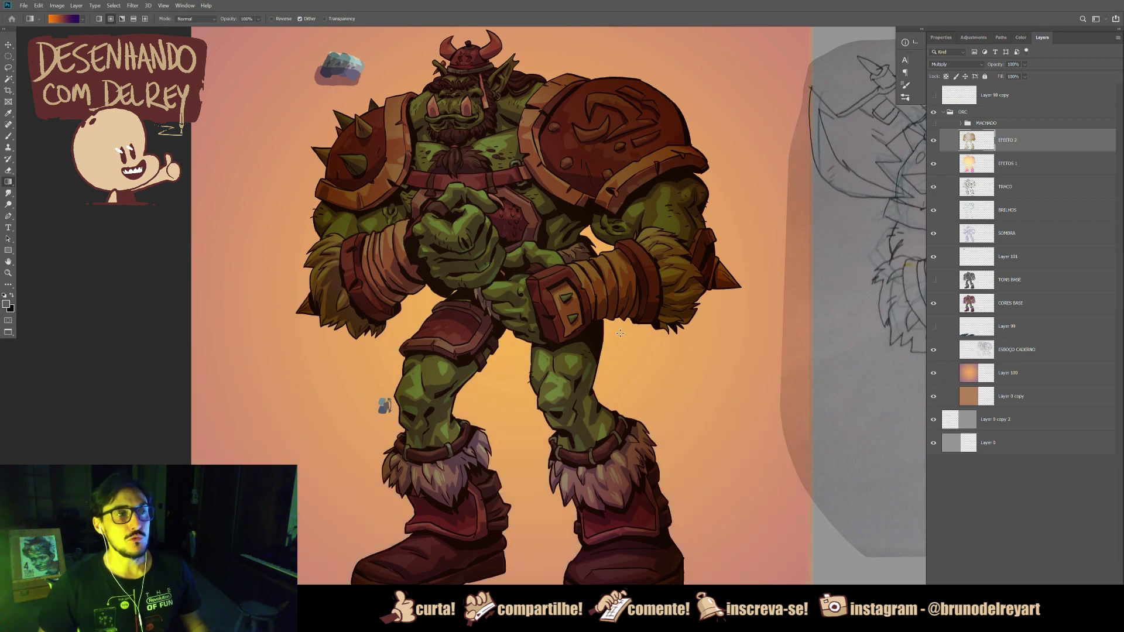
drag(720, 289, 735, 334)
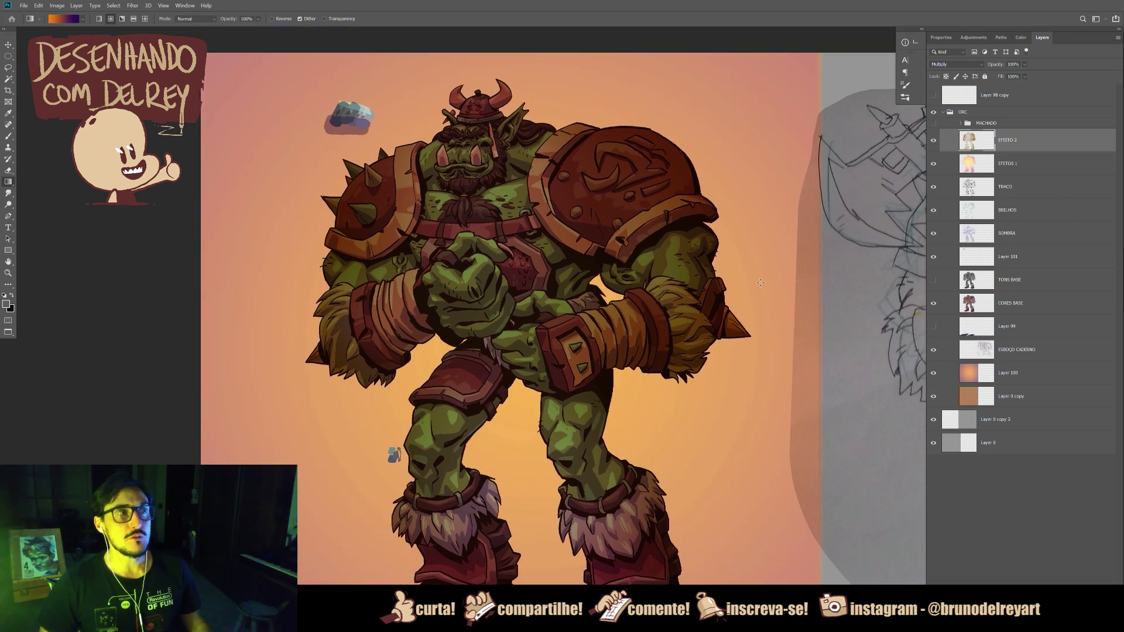
click(934, 374)
click(934, 375)
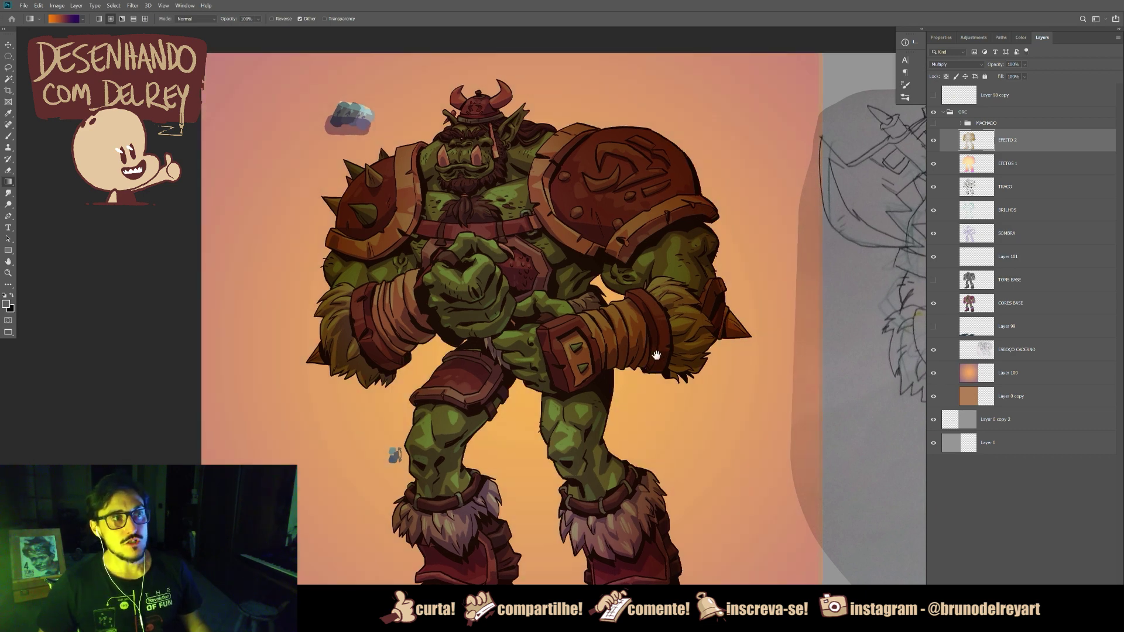
Step: Show the MACHADO axe group, expand it, and hide its detail layers down to the axe's flat colors
drag(648, 341, 663, 363)
click(933, 124)
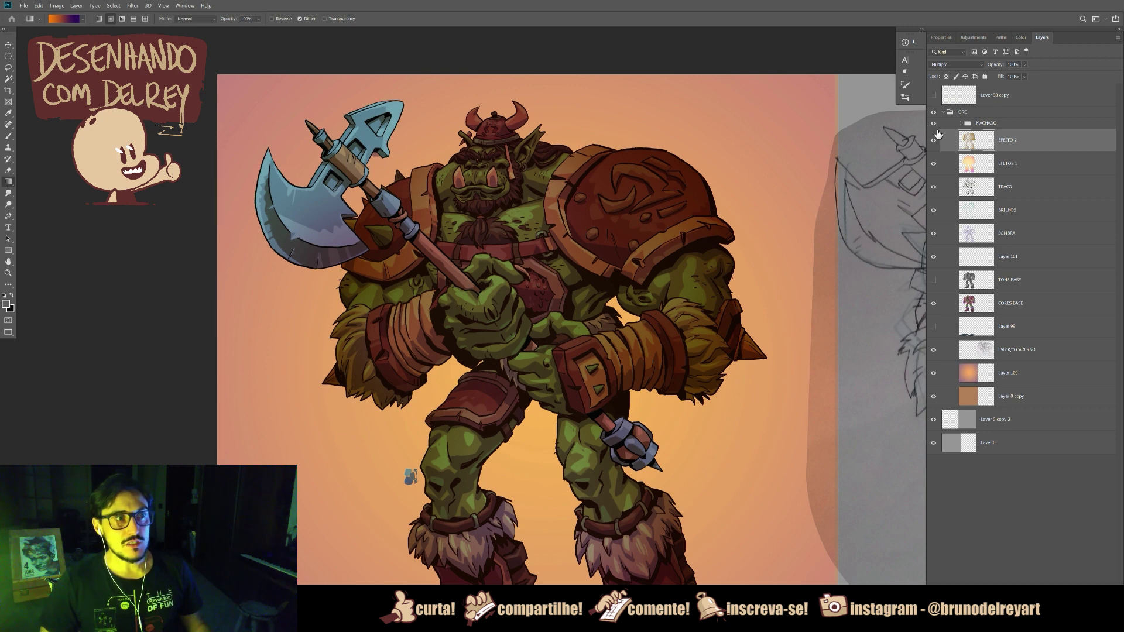
click(960, 123)
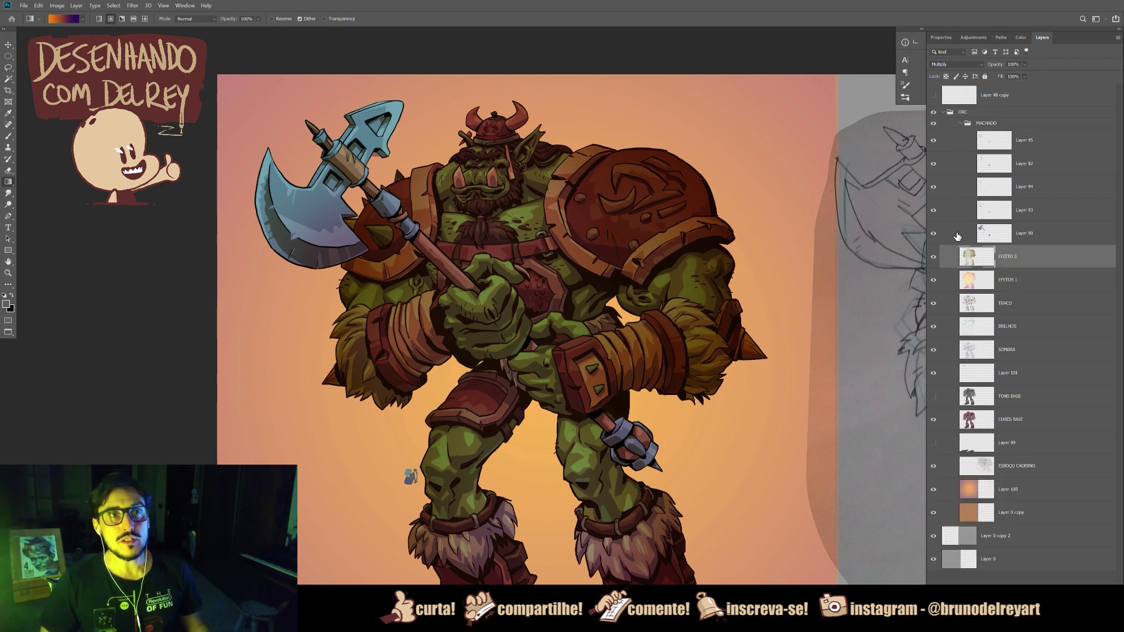
drag(933, 210, 932, 140)
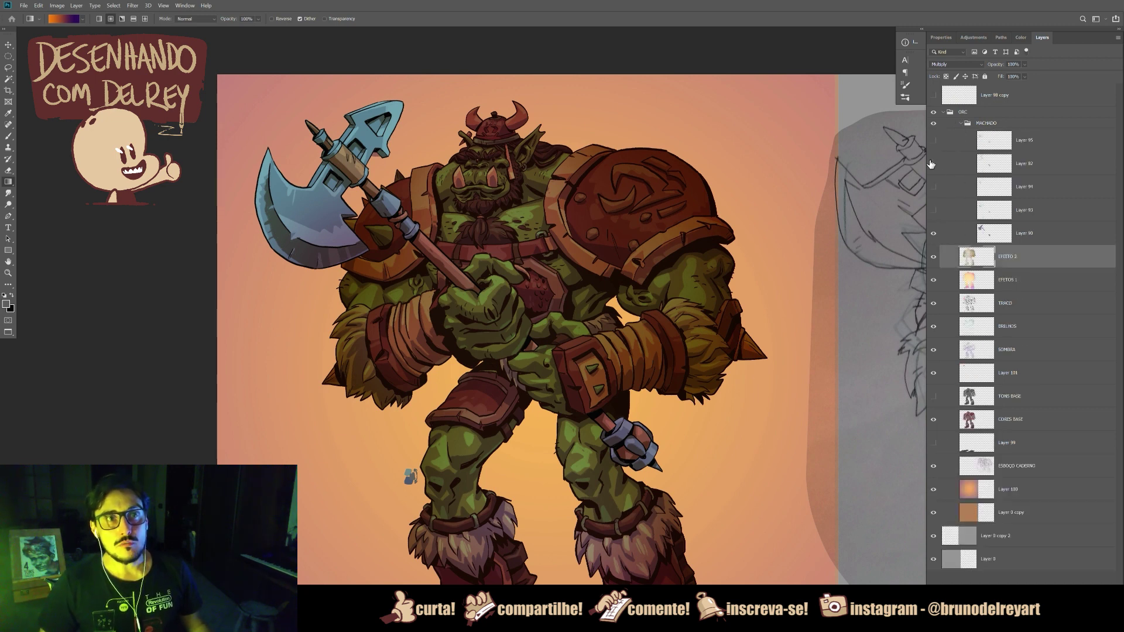
click(933, 211)
click(933, 212)
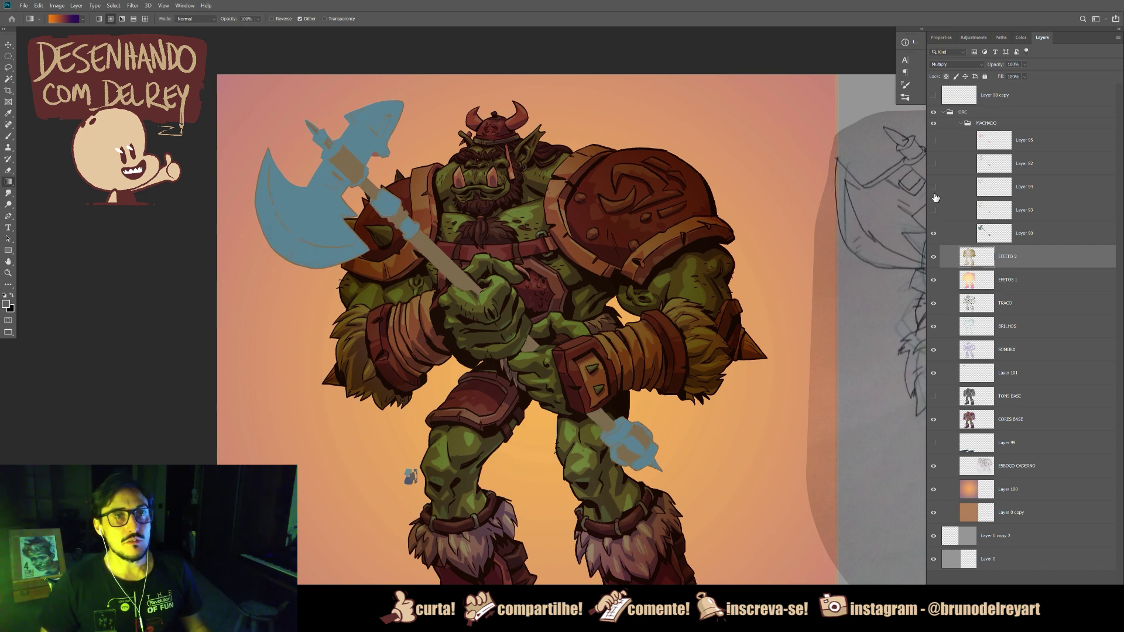
Step: Show the axe's line art layer and compare it with and without the flat color layer beneath
click(934, 164)
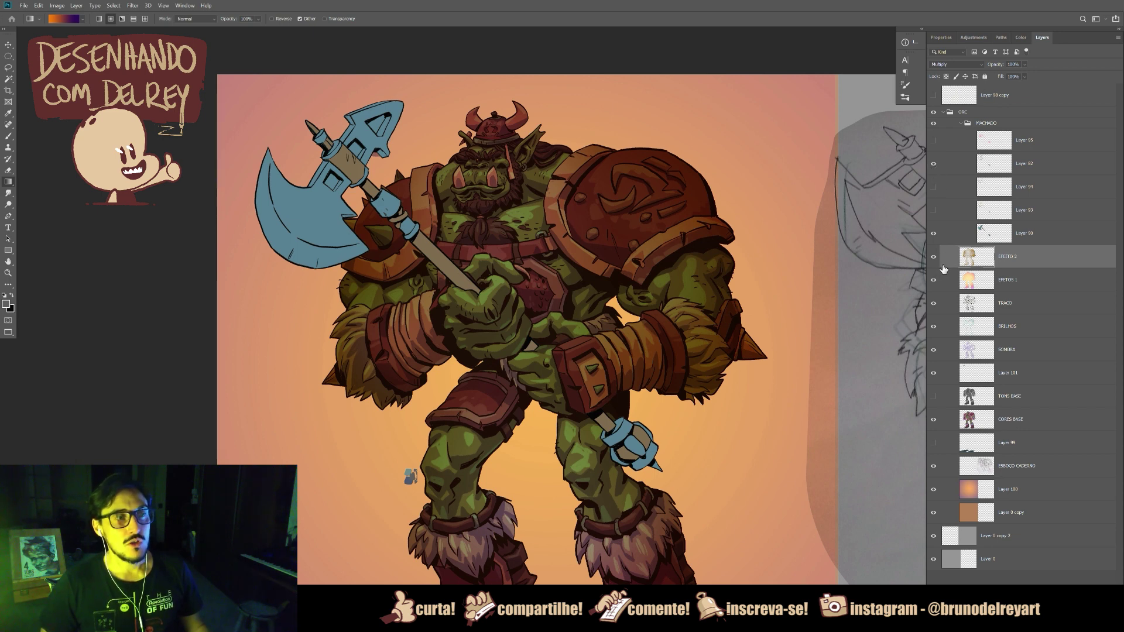
click(933, 234)
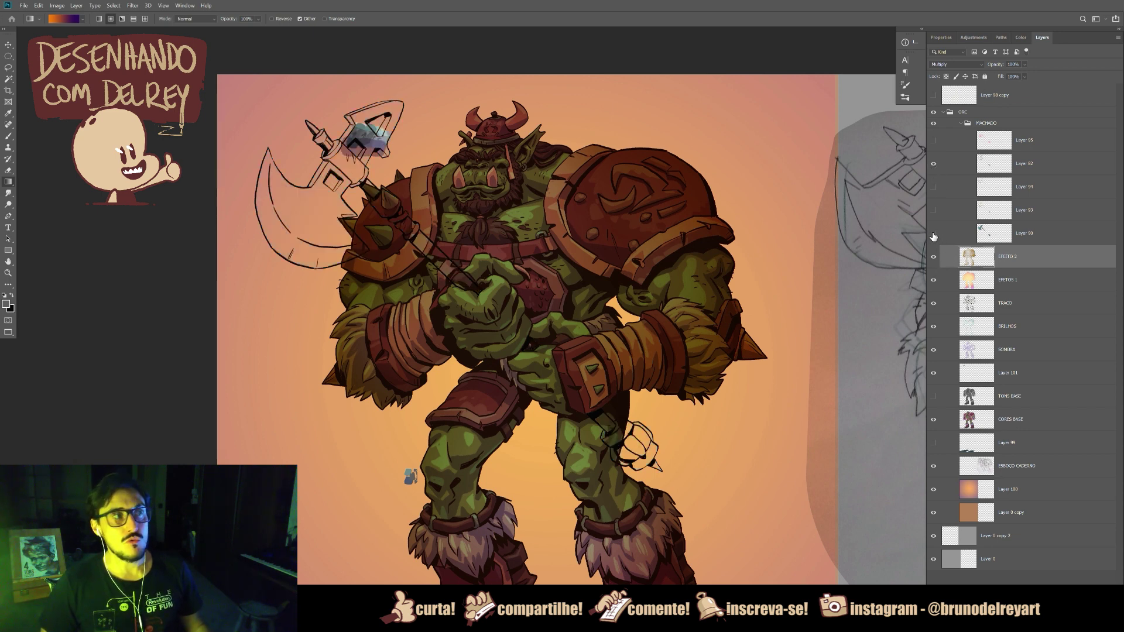
click(934, 234)
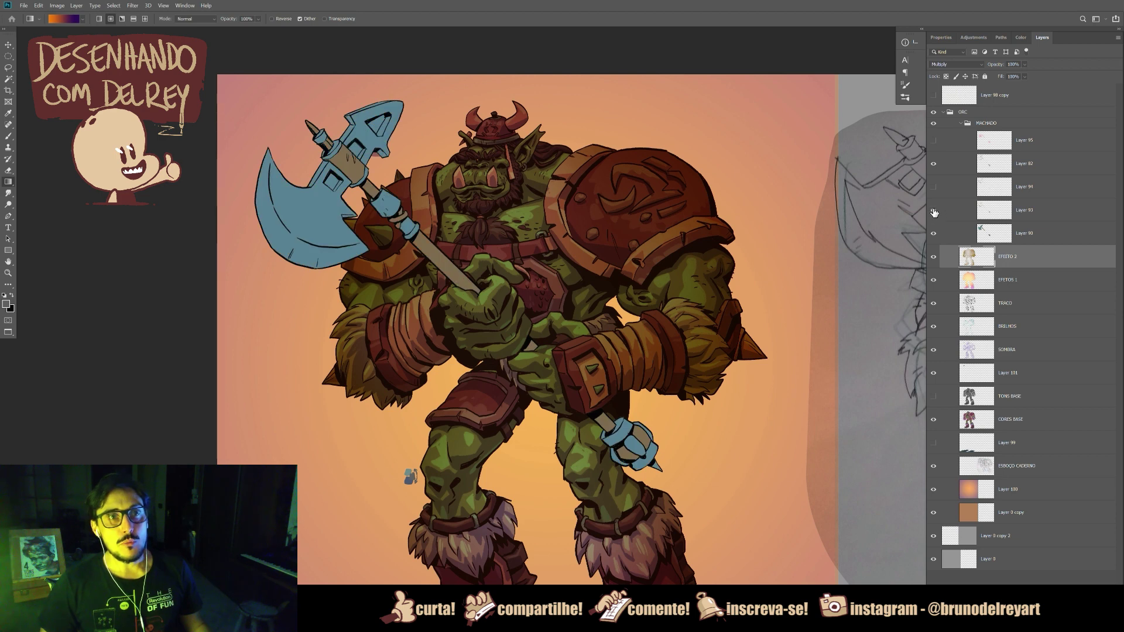
Step: Show the axe's shadow, highlight and color effect layers, comparing the axe with and without the color effect
click(932, 211)
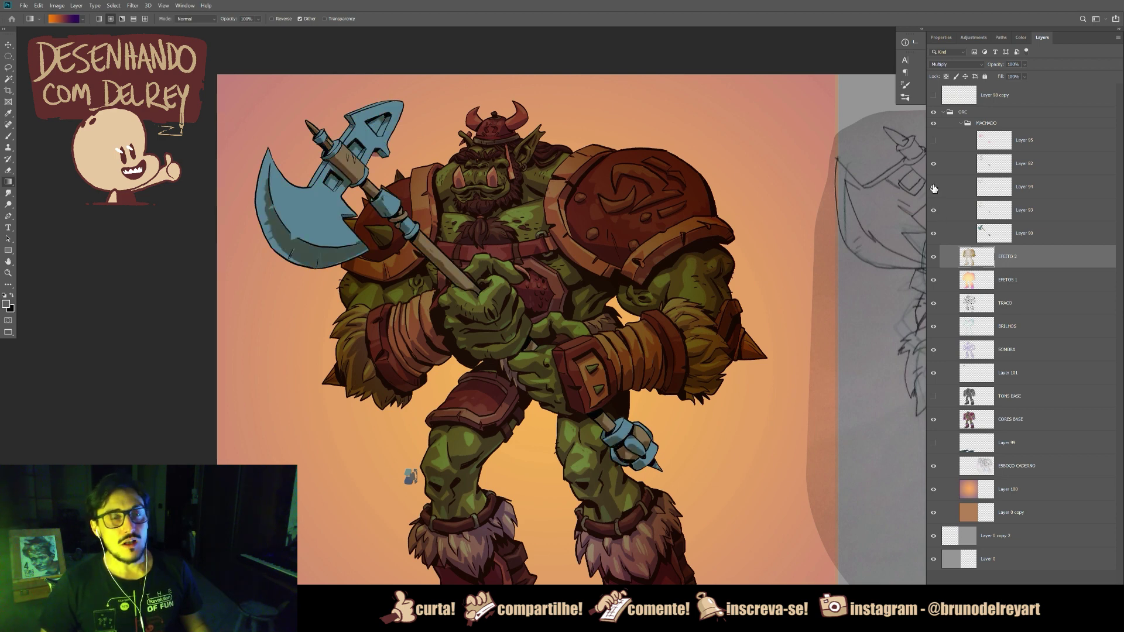
click(933, 187)
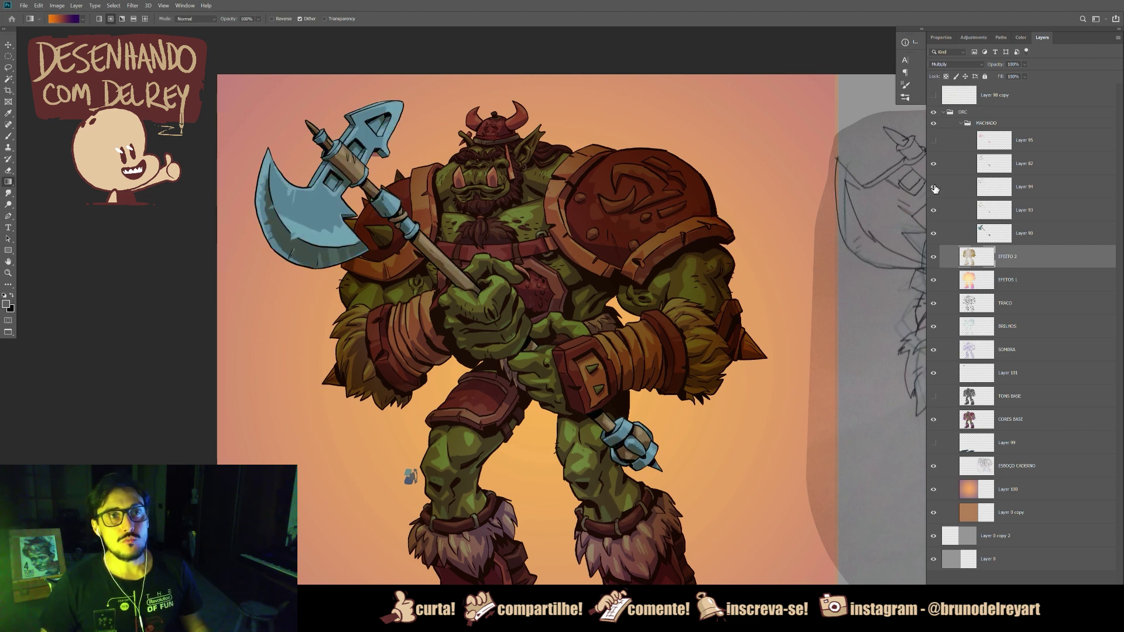
click(934, 142)
click(934, 142)
click(934, 143)
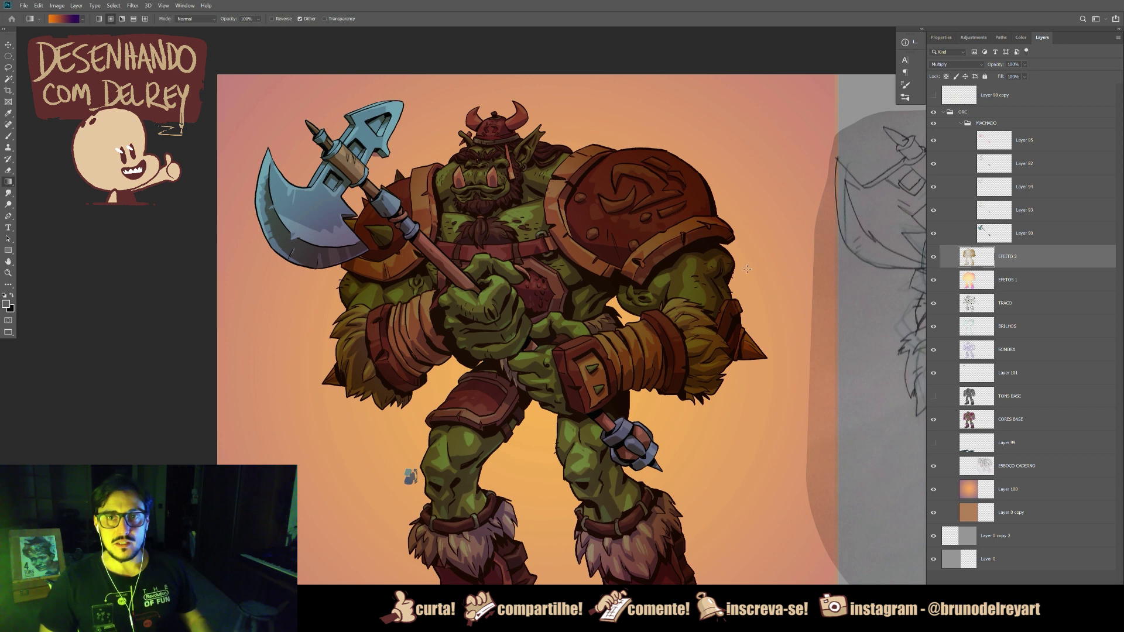
Step: Show the topmost layer with the bright rim light around the orc and the axe
drag(678, 325, 692, 242)
click(933, 95)
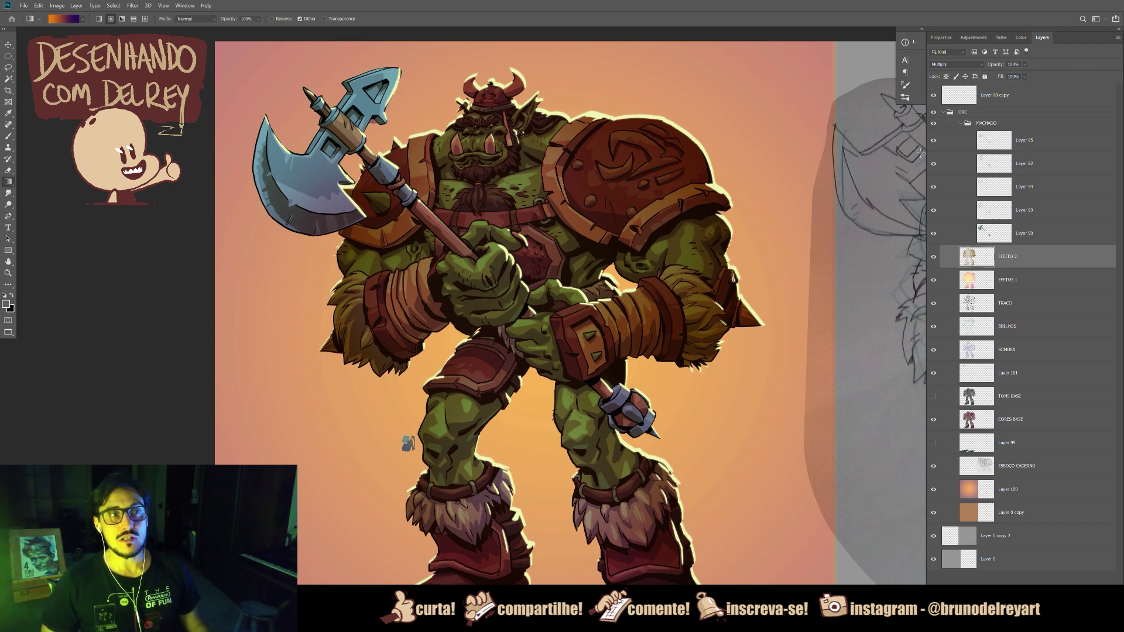
drag(712, 321, 715, 286)
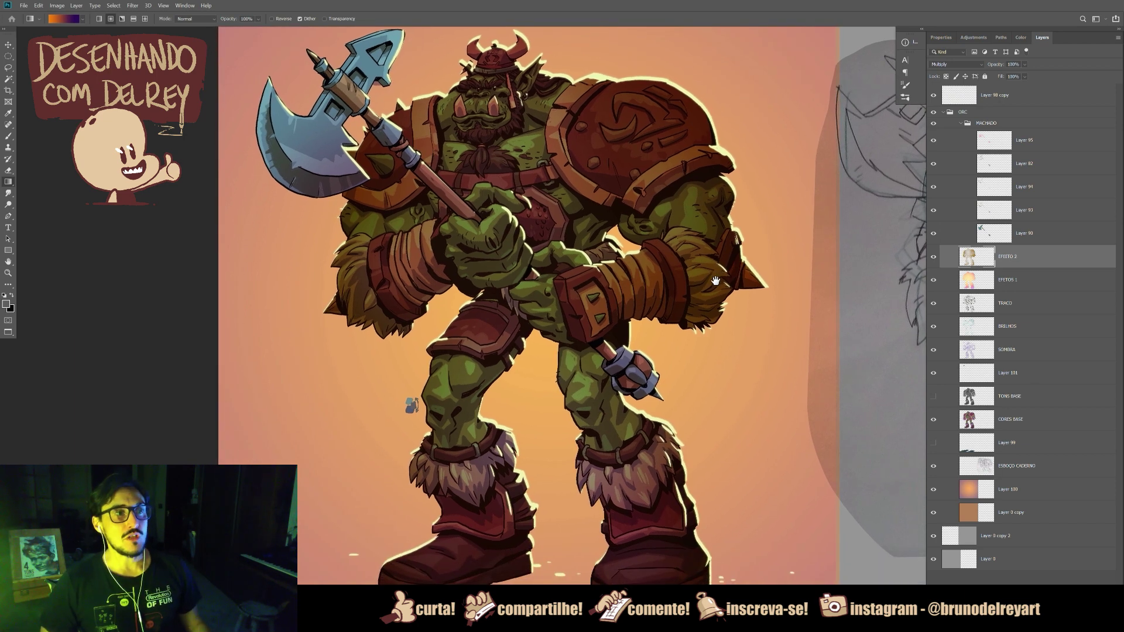
Step: Toggle the CORES BASE and TONS BASE layers to review the base colors and gray tones under the finished orc
click(933, 419)
click(933, 420)
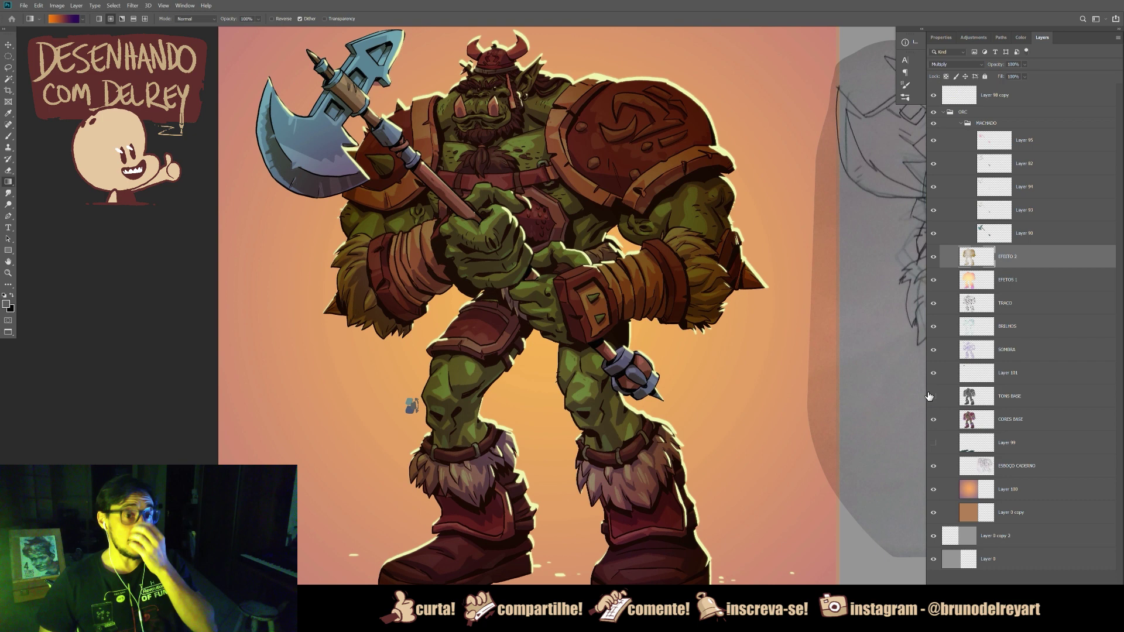
click(933, 396)
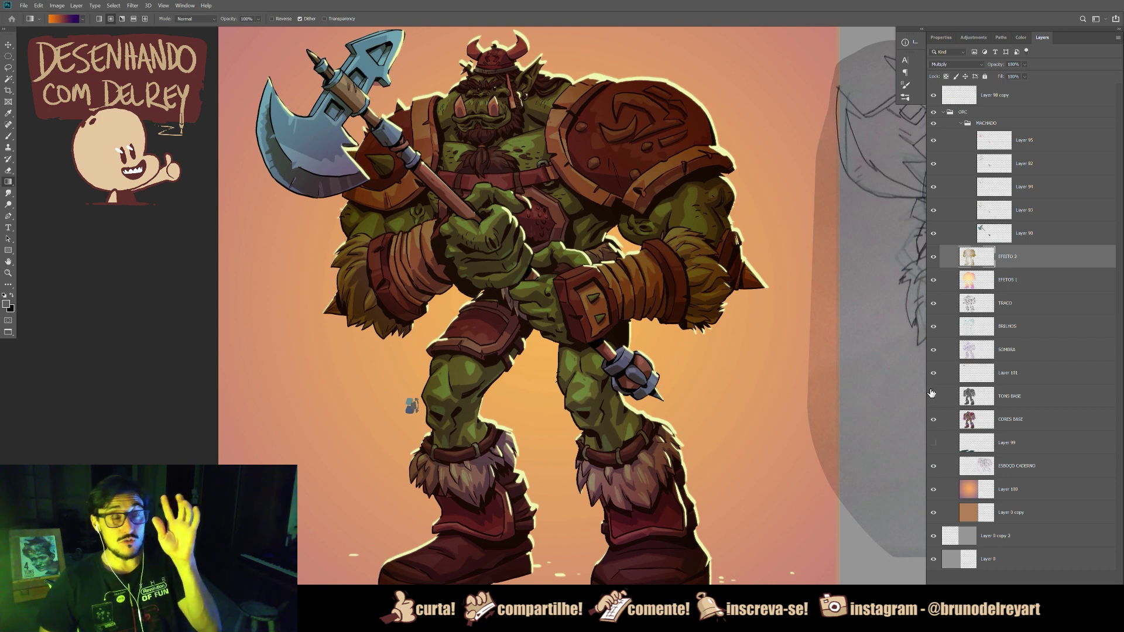
Step: Show the Layer 99 ground shadow beneath the orc's boots, with the finished art beside the notebook sketch
mouse_move(774, 413)
mouse_down()
mouse_move(779, 397)
mouse_move(781, 413)
mouse_up()
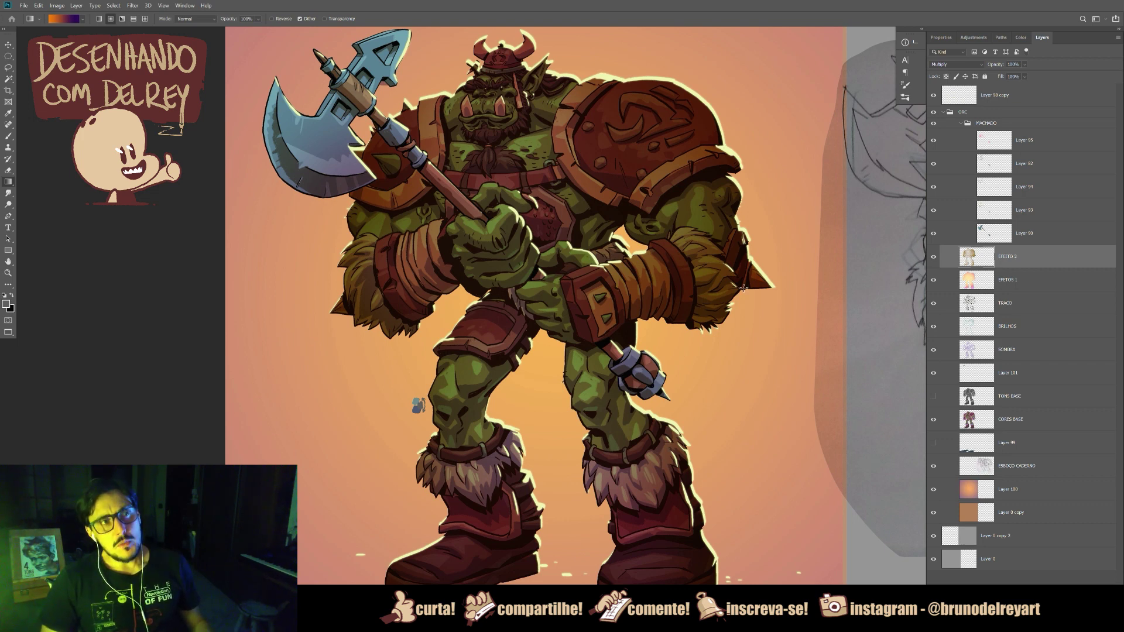
drag(666, 359, 667, 392)
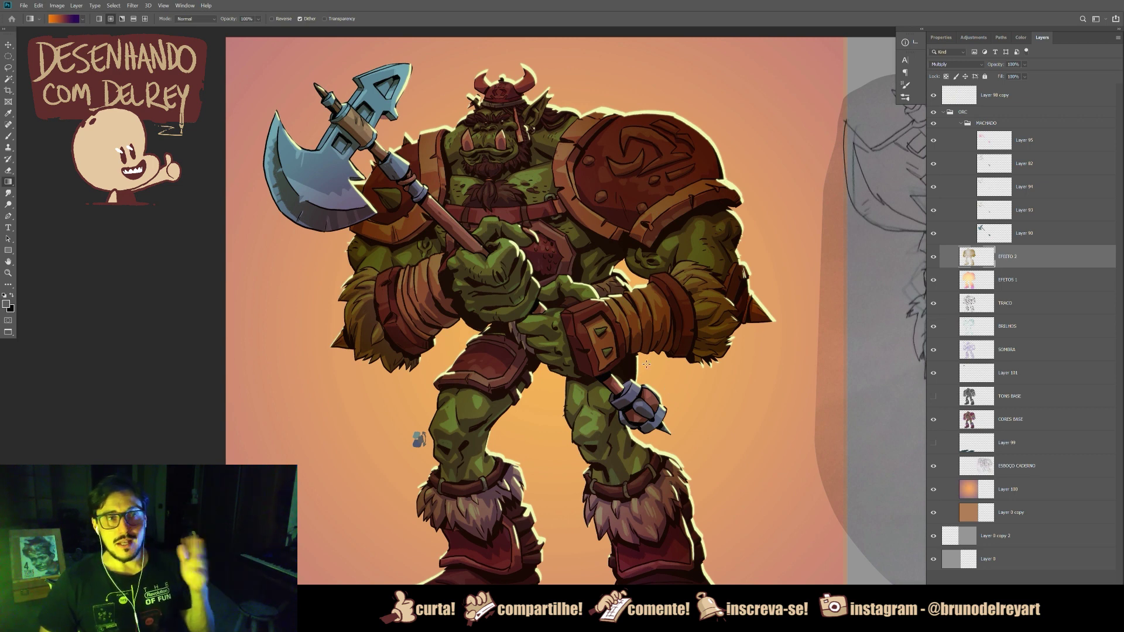
mouse_move(705, 383)
mouse_down()
mouse_move(699, 336)
mouse_move(698, 373)
mouse_move(462, 412)
mouse_up()
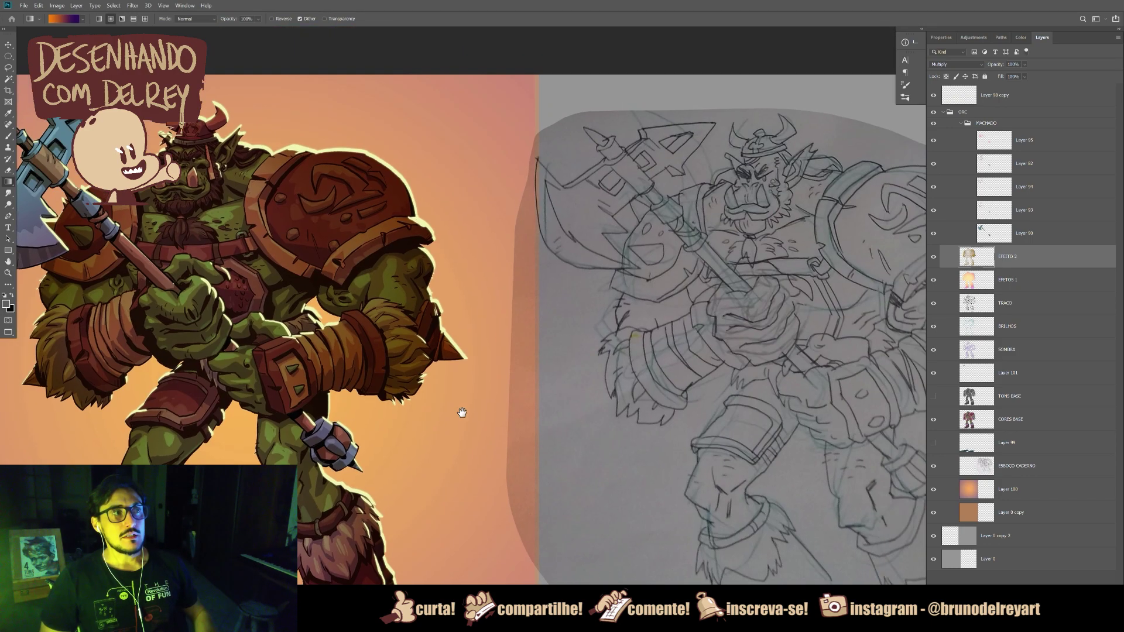
scroll(503, 374, down, 1)
drag(602, 358, 671, 325)
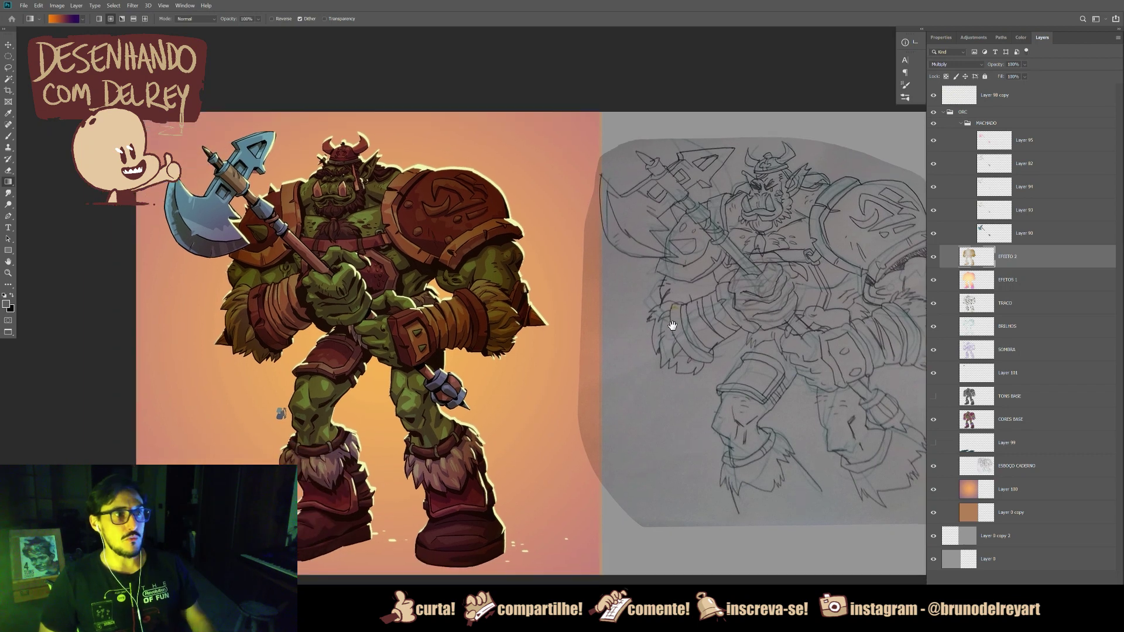
click(934, 446)
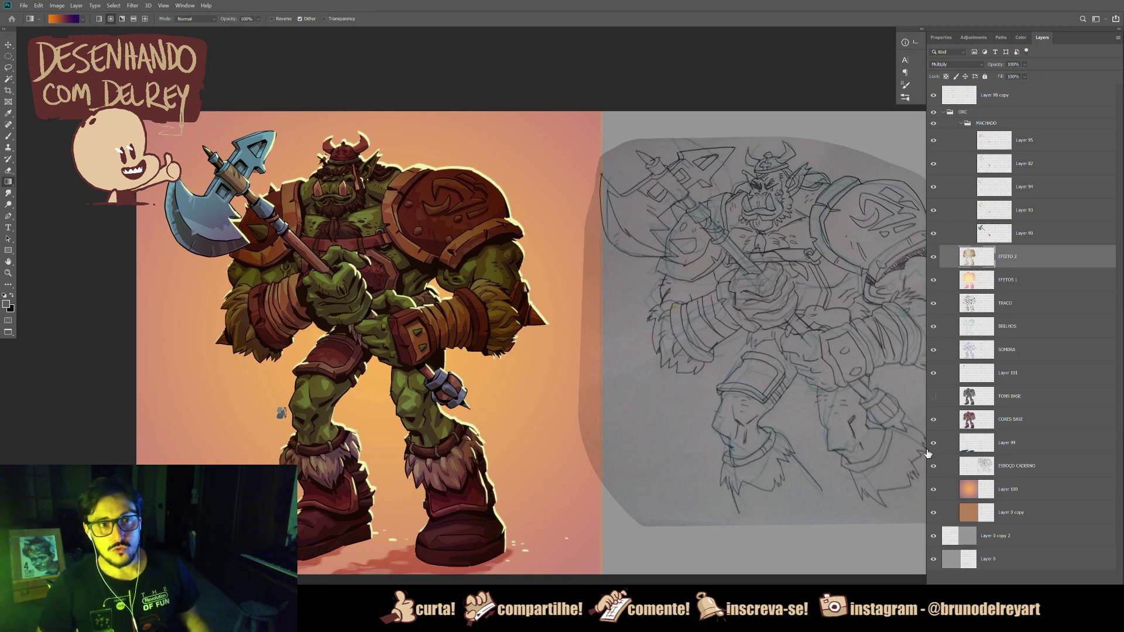
Step: Compare the orc up close with and without the EFEITO 2 layer, leaving the layer shown
drag(679, 429, 726, 421)
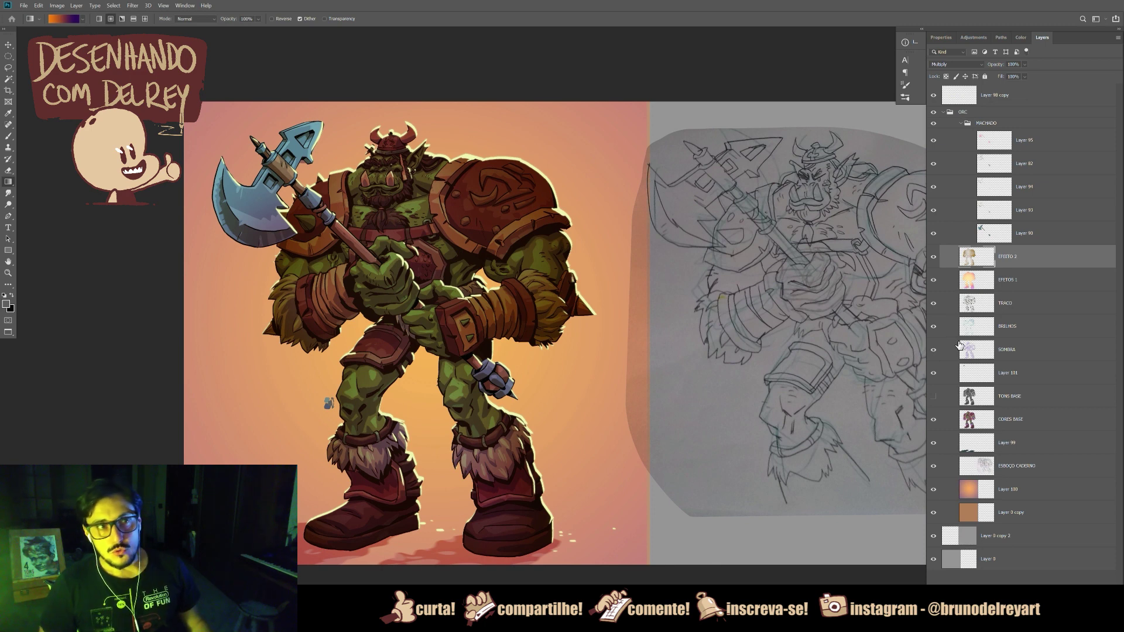
drag(744, 414, 669, 428)
mouse_move(607, 455)
mouse_down()
mouse_move(583, 397)
mouse_move(684, 326)
mouse_move(920, 345)
mouse_up()
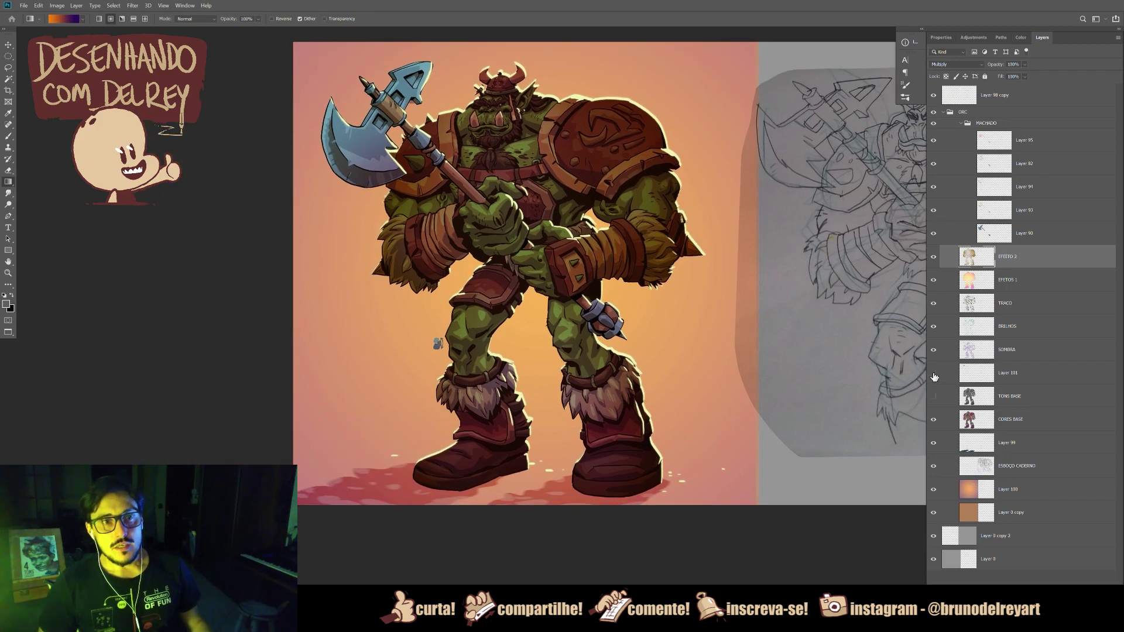
drag(720, 374, 742, 419)
key(ctrl+plus)
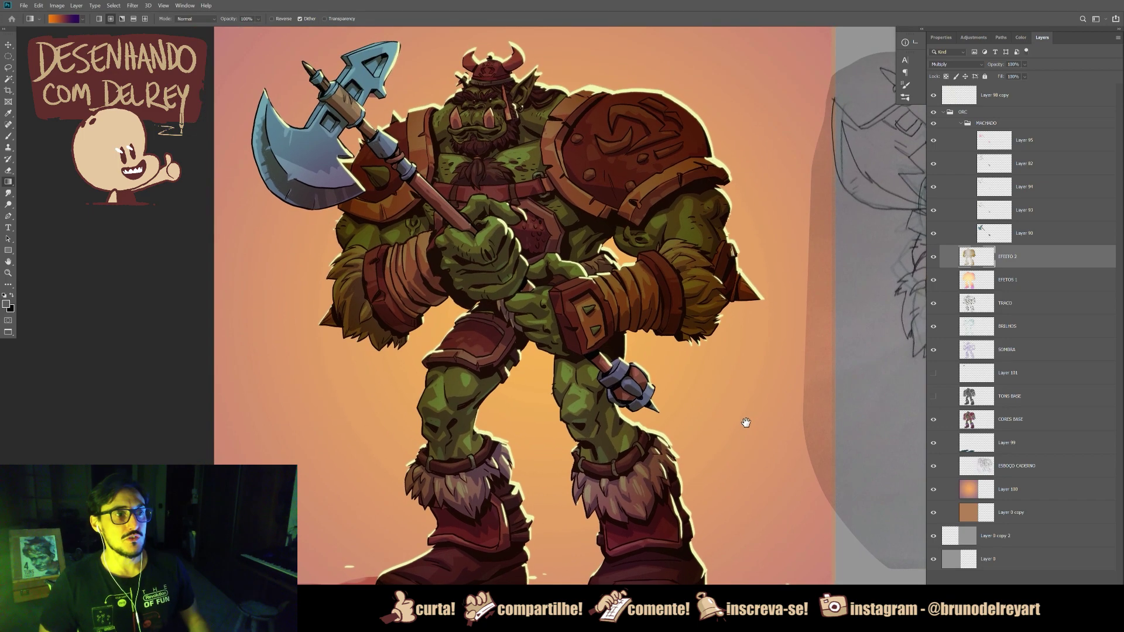
drag(714, 454, 718, 503)
key(ctrl+plus)
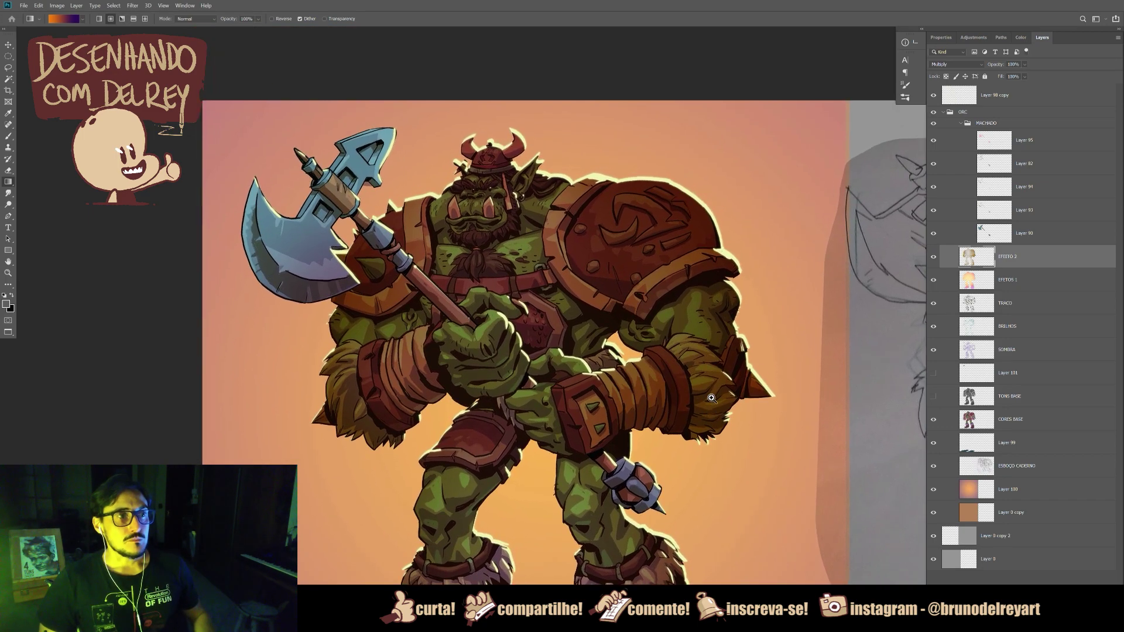
click(933, 260)
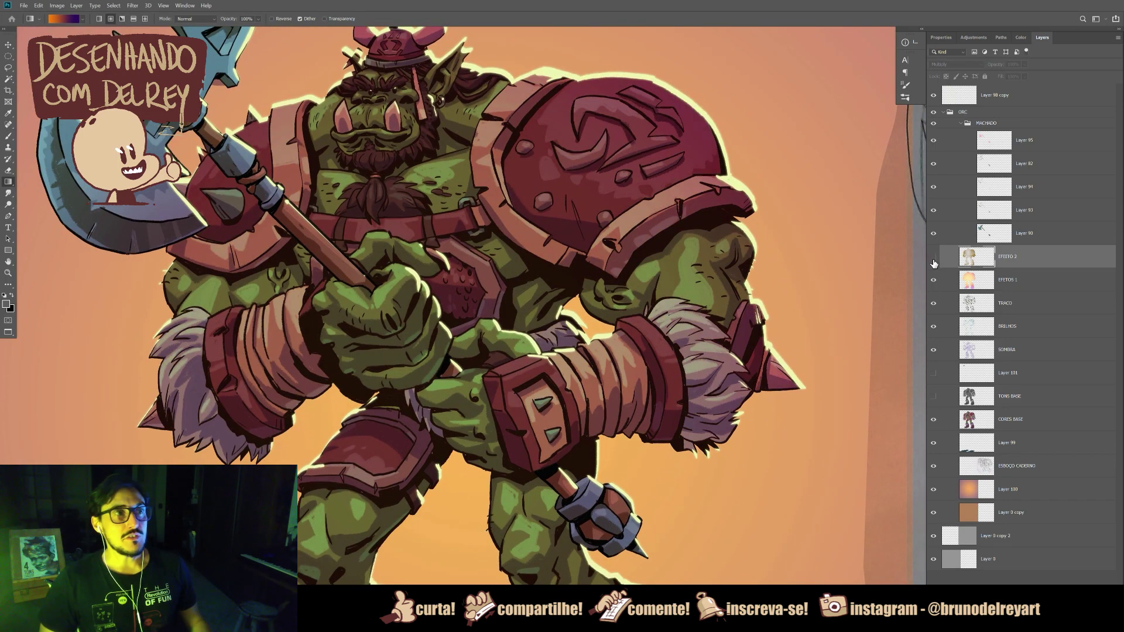
drag(741, 393, 752, 363)
key(ctrl+minus)
key(ctrl+minus)
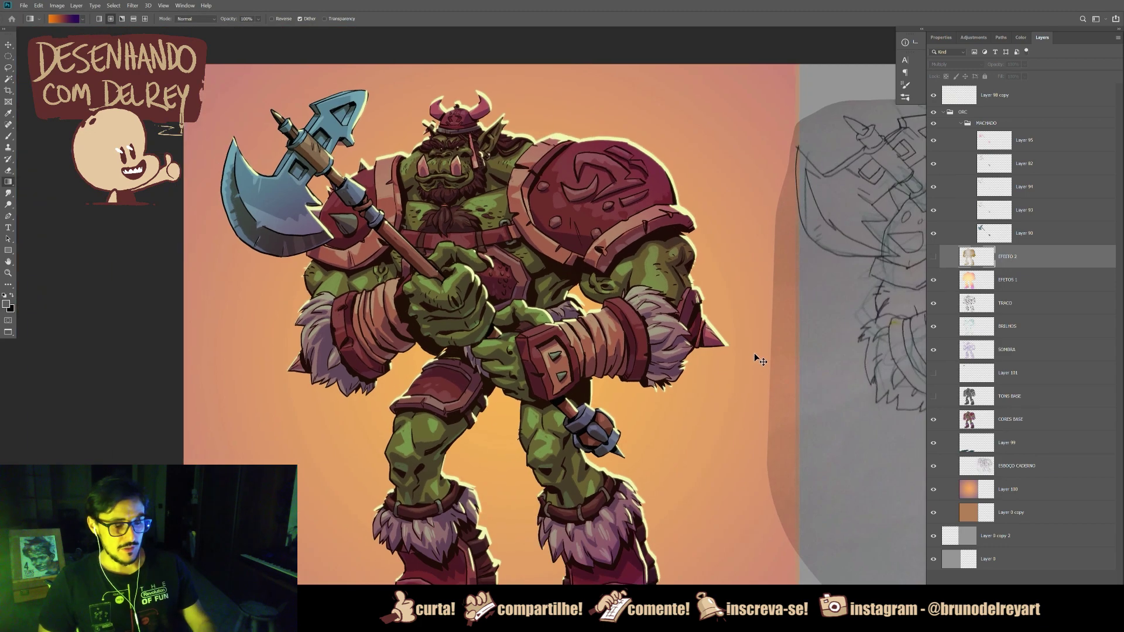
click(933, 257)
Step: Hide the EFEITO 1 and EFEITO 2 layers and show the TONS BASE gray tones under the orc's shading
click(933, 279)
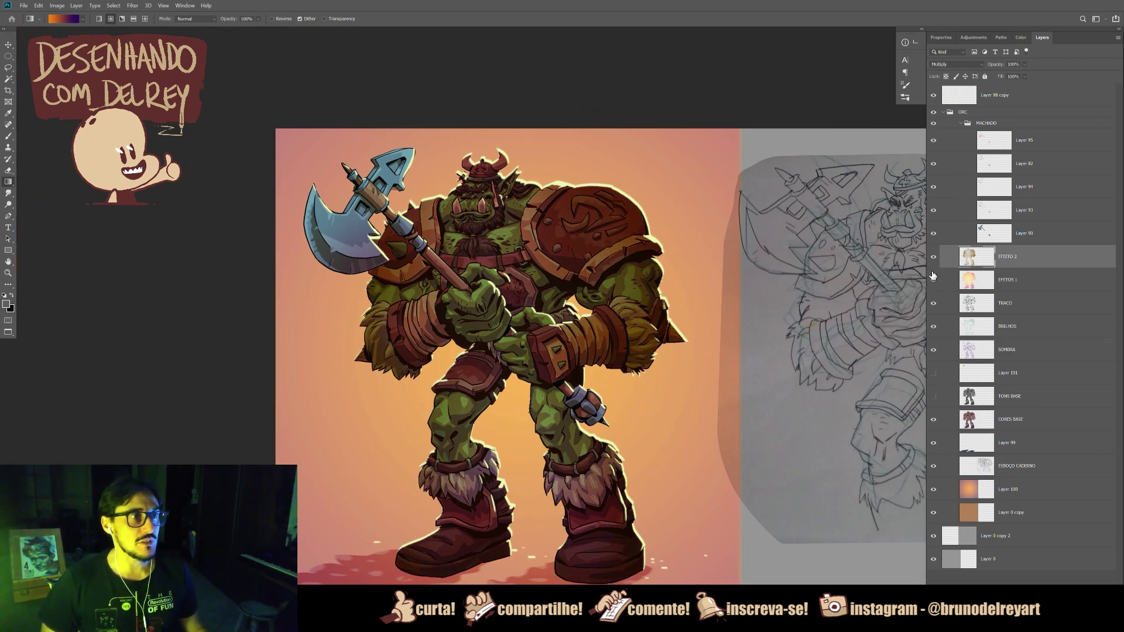
click(933, 257)
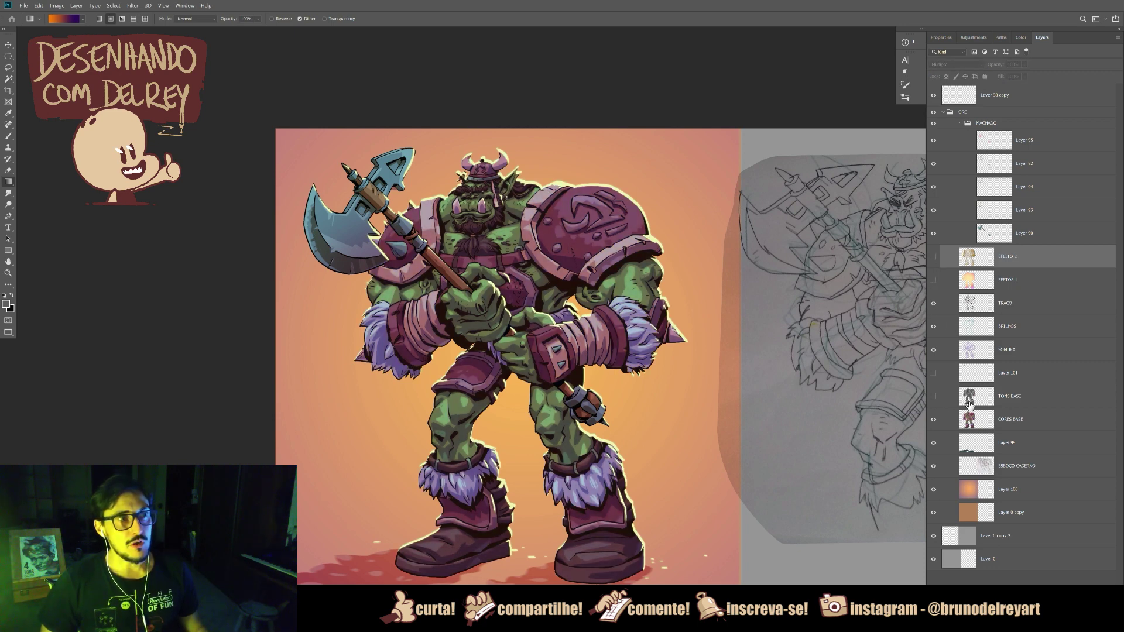
click(933, 398)
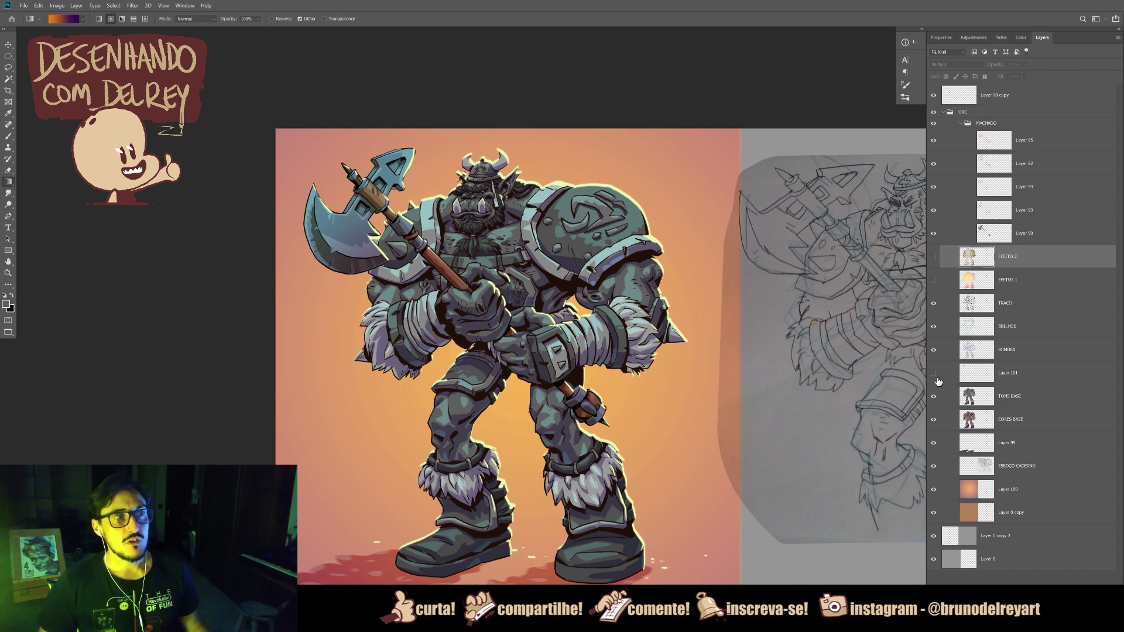
Step: Toggle the axe's Layer 95 color effect off and on, and hide the TONS BASE layer
click(932, 142)
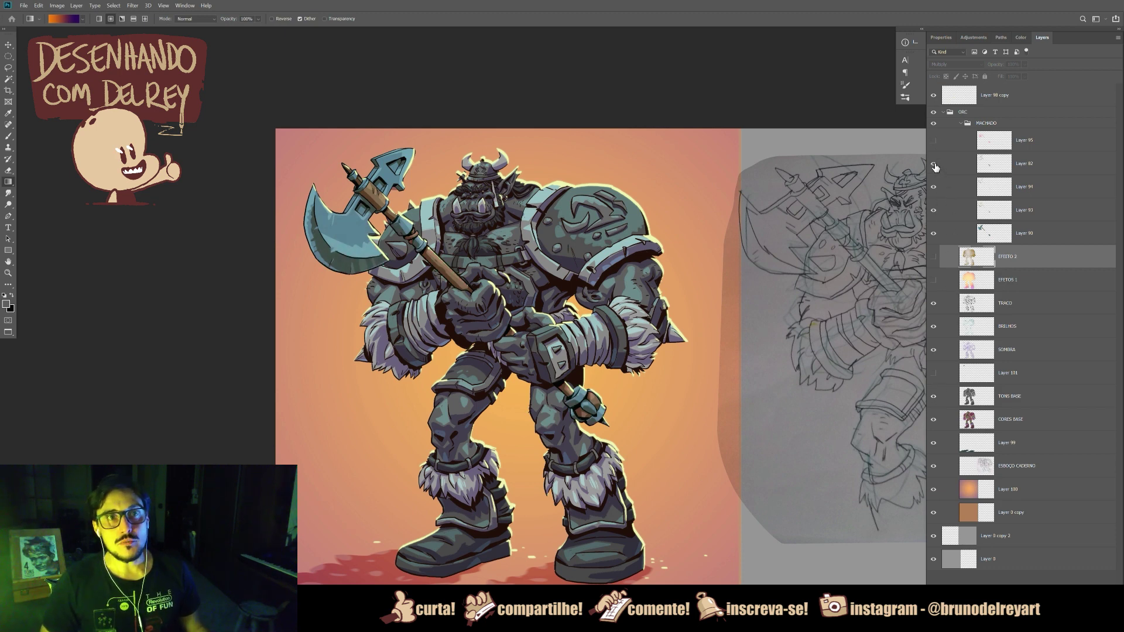
click(933, 141)
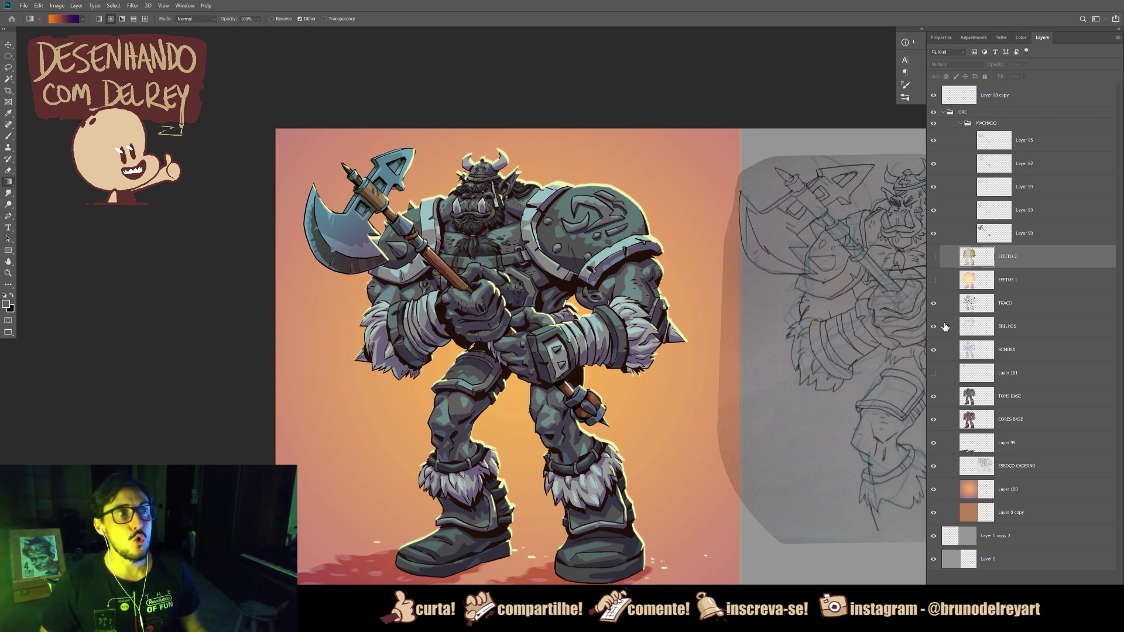
click(933, 396)
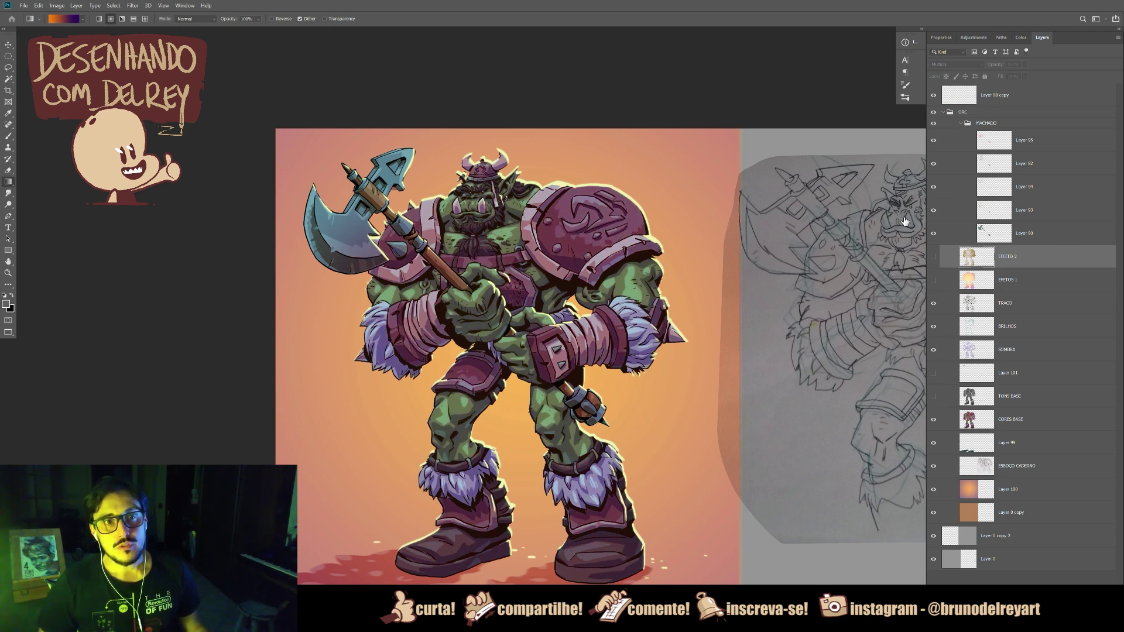
Step: Show the EFEITO 1 and EFEITO 2 layers again and examine the finished orc and axe up close
click(933, 280)
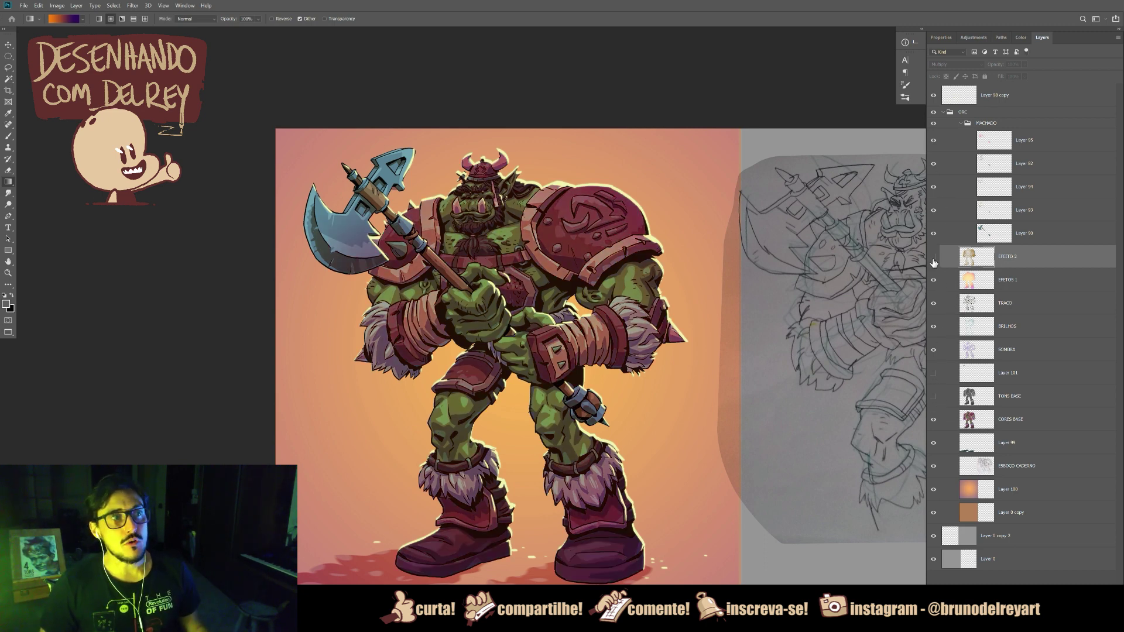
click(933, 258)
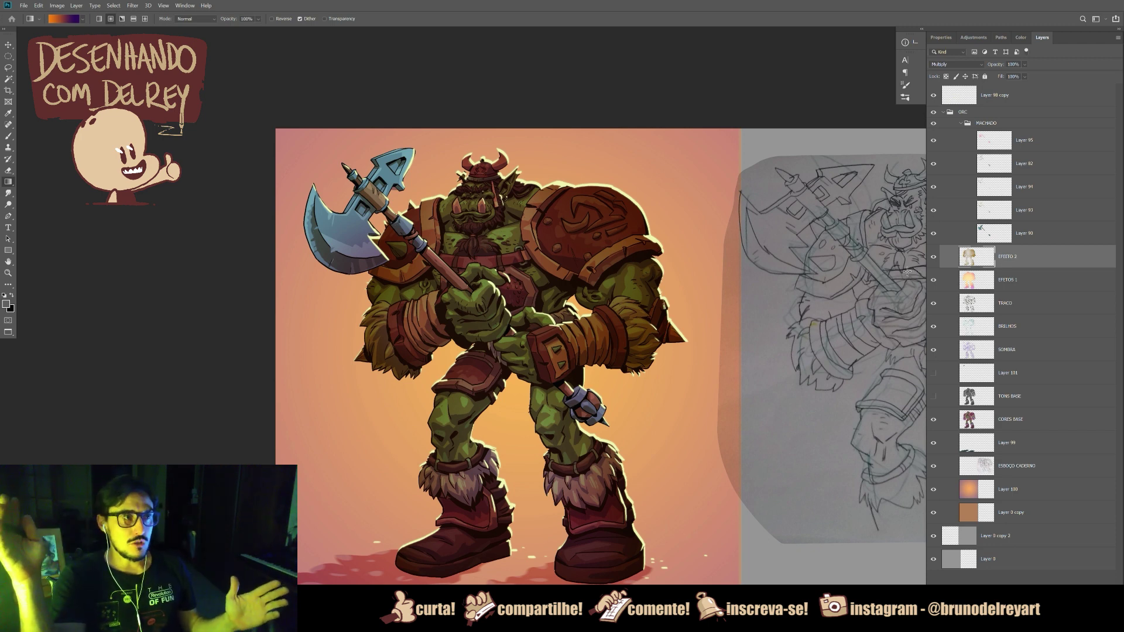
ctrl+click(551, 262)
ctrl+click(552, 262)
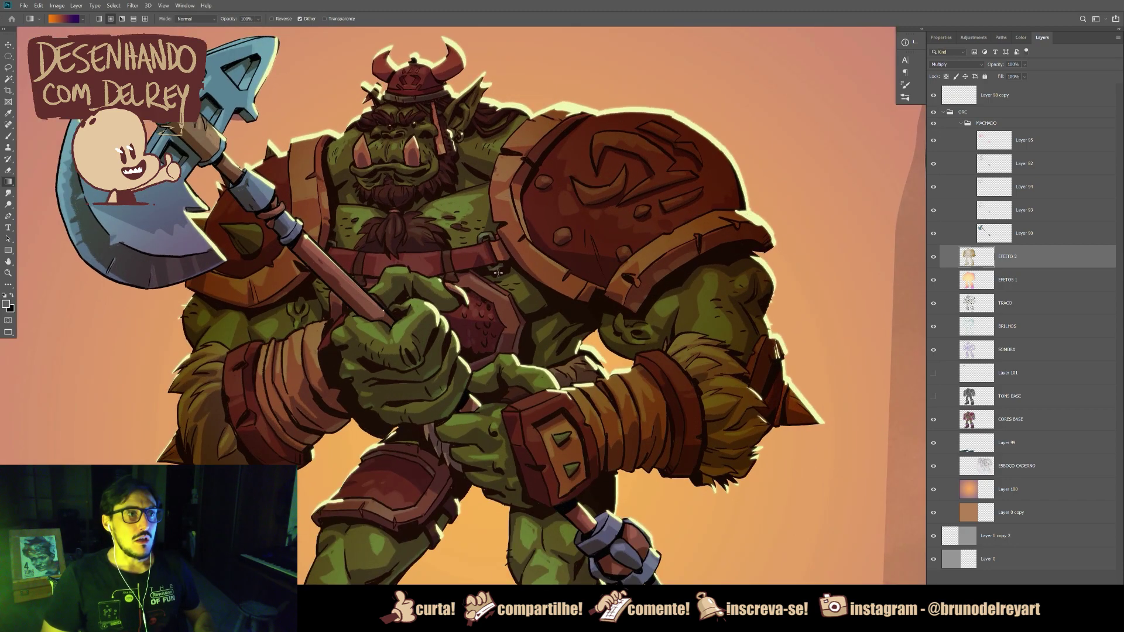
drag(501, 274, 573, 324)
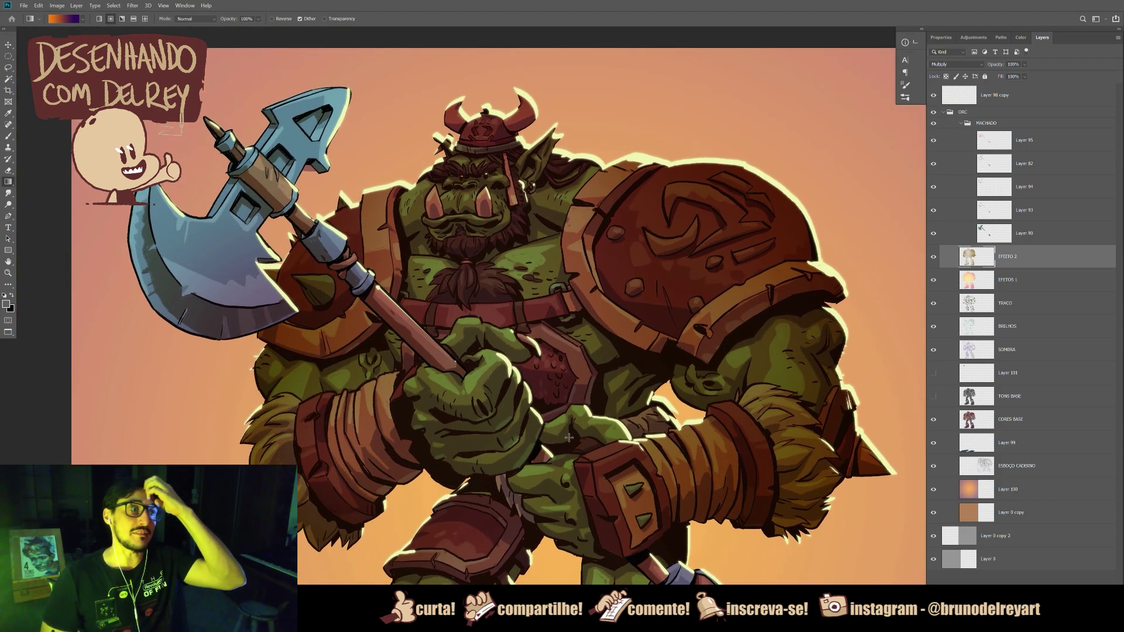
drag(634, 581, 620, 397)
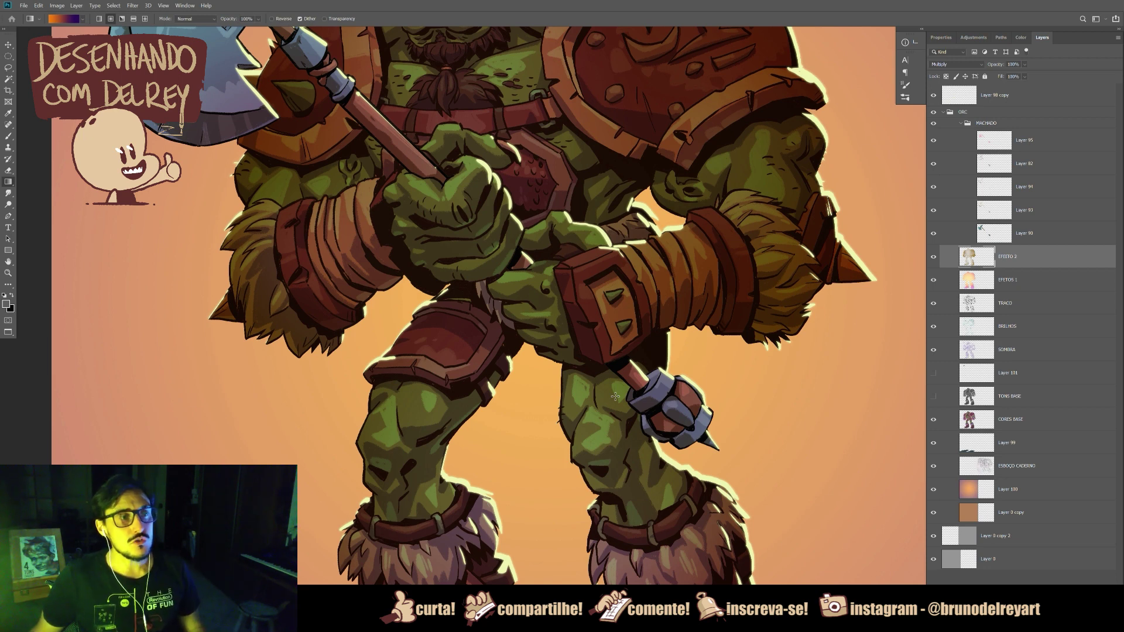
drag(700, 318, 696, 328)
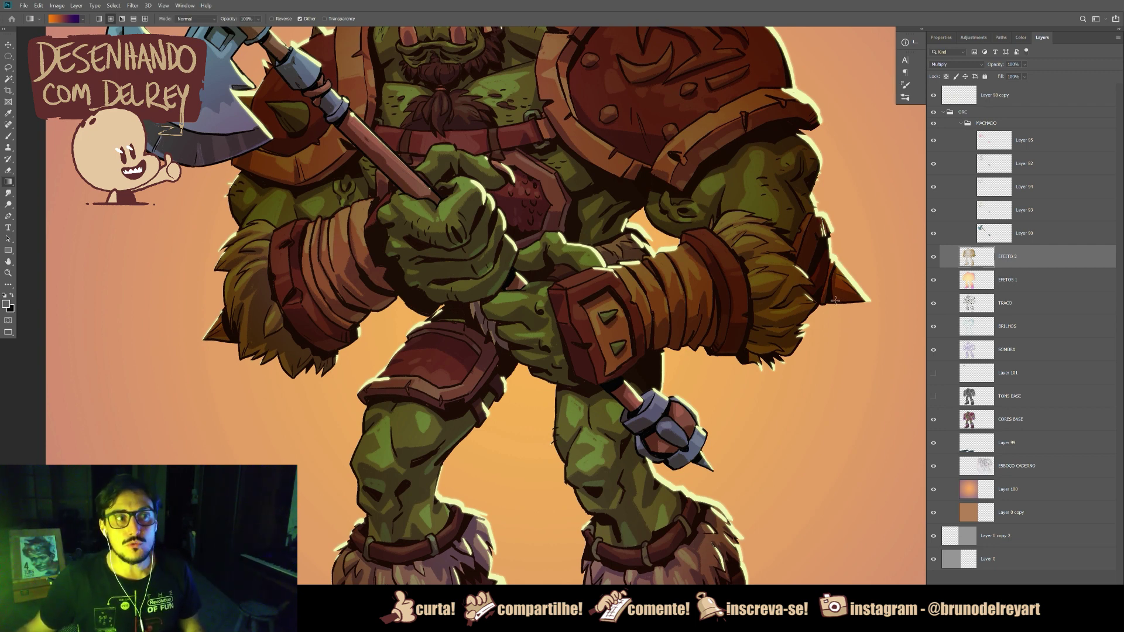
drag(725, 288, 729, 425)
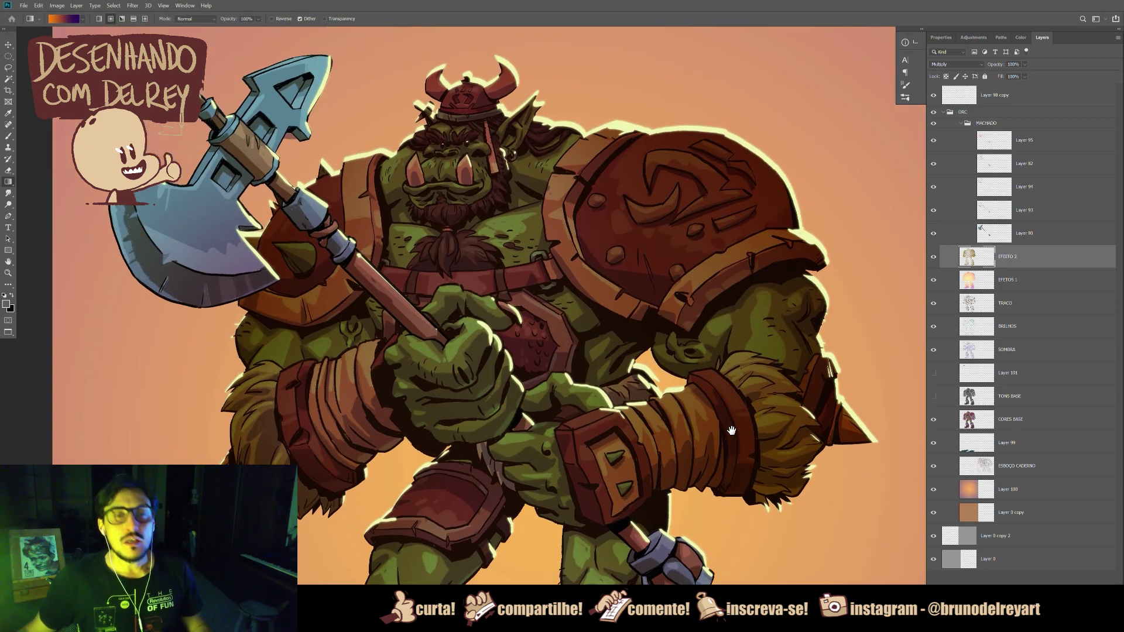